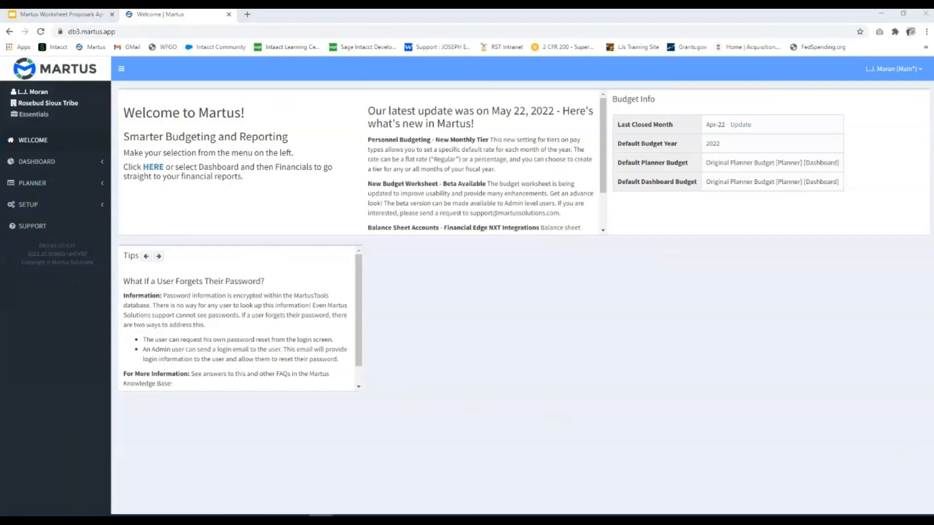
Step: Enlarge the page display and open the Planner's list of budget worksheets
left_click(66, 187)
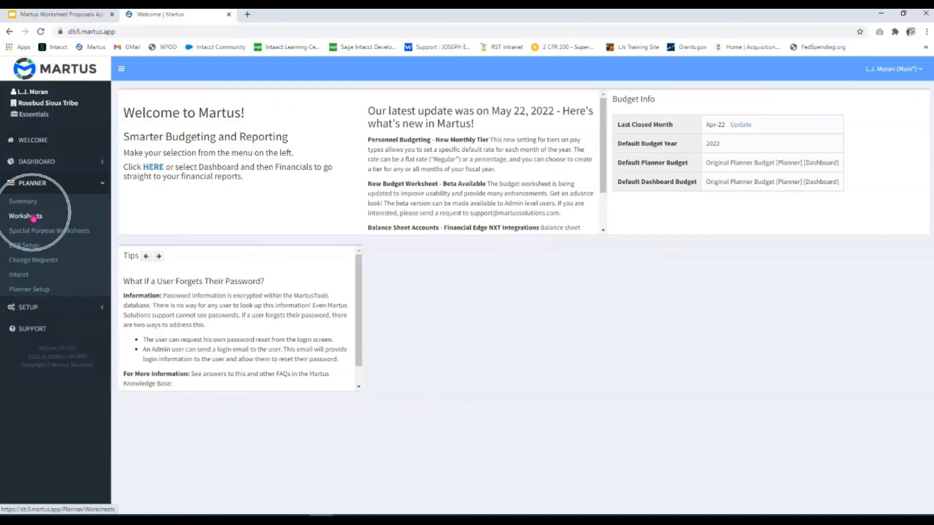
key("ctrl+plus")
key("ctrl+plus")
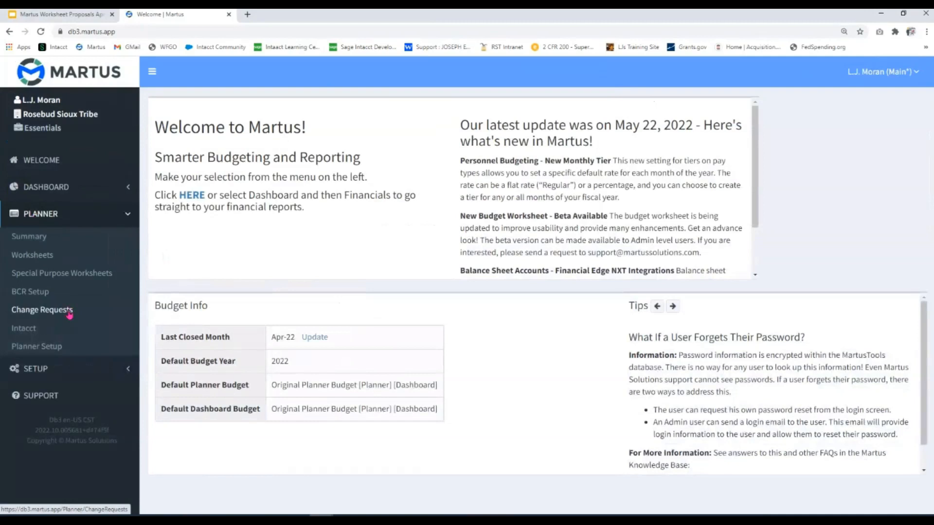
left_click(41, 259)
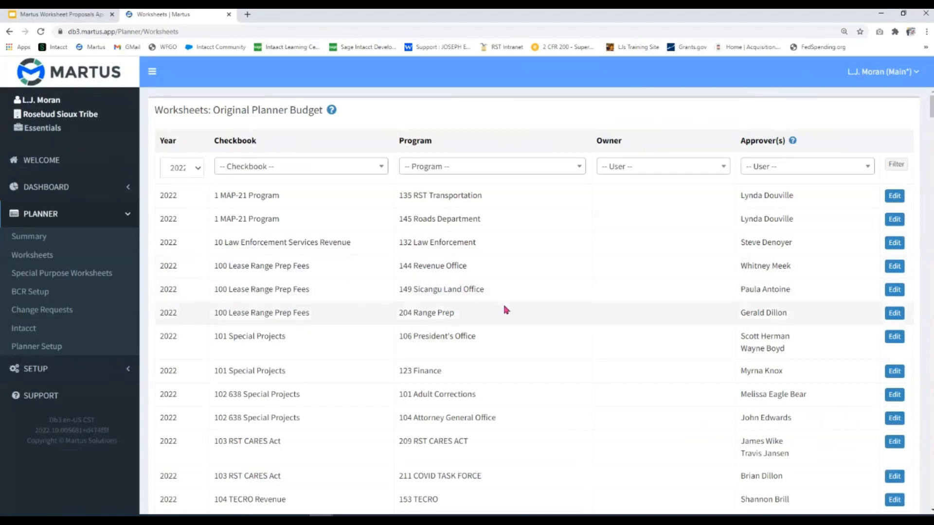
Step: Filter the worksheets list to the 2023 budget year and highlight the worksheets heading
left_click(189, 169)
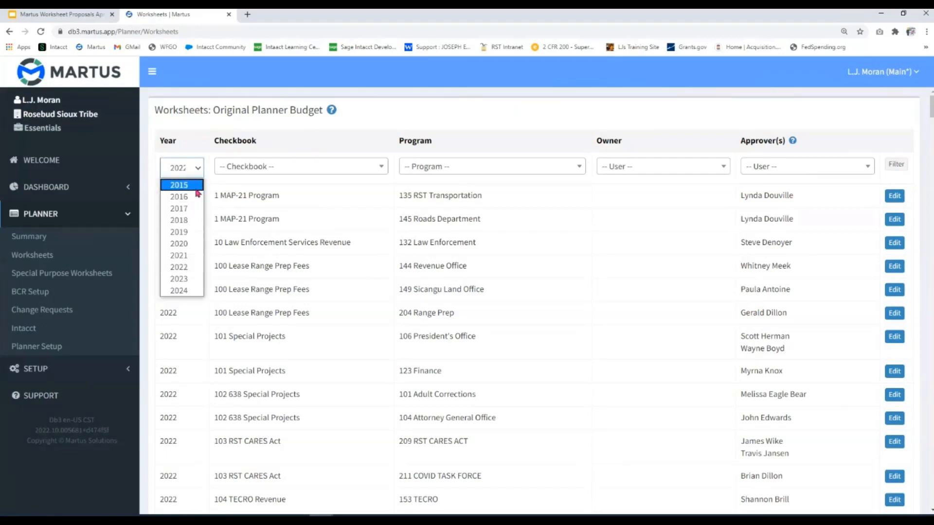
left_click(192, 282)
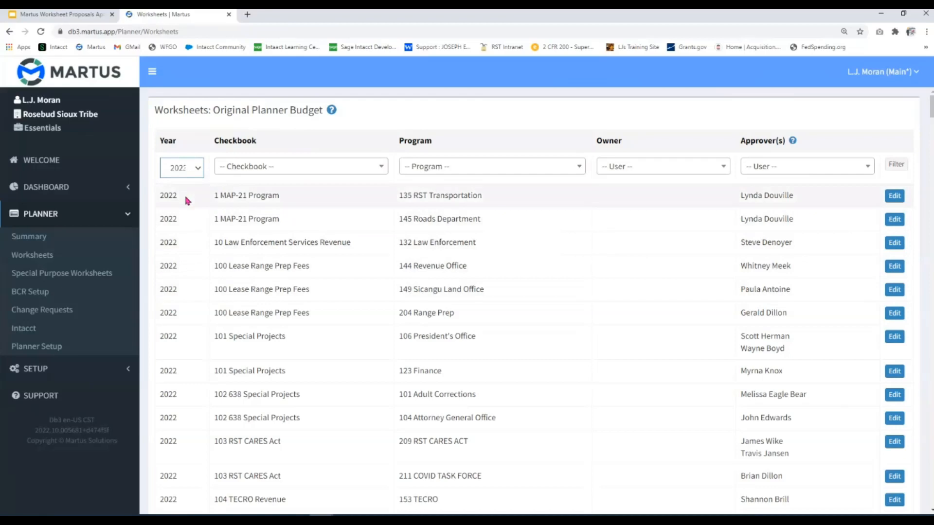
left_click(897, 166)
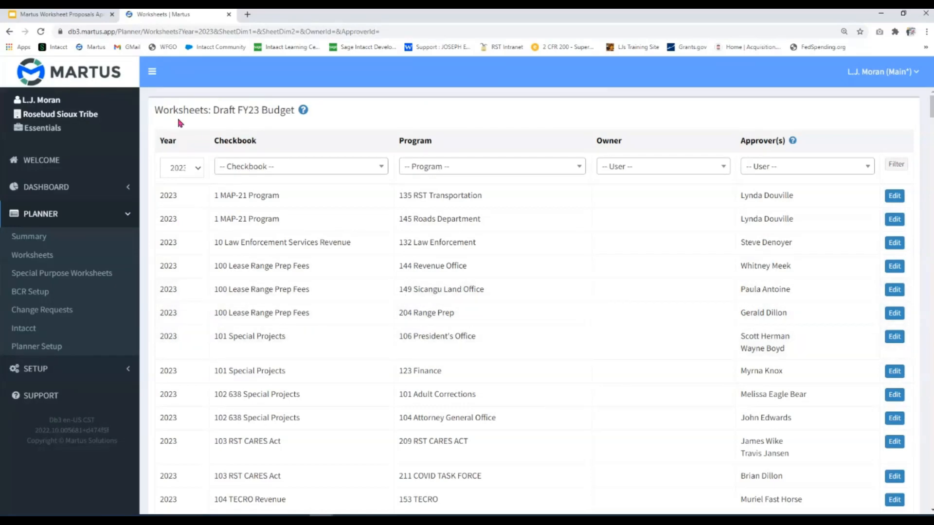
left_click_drag(155, 111, 204, 110)
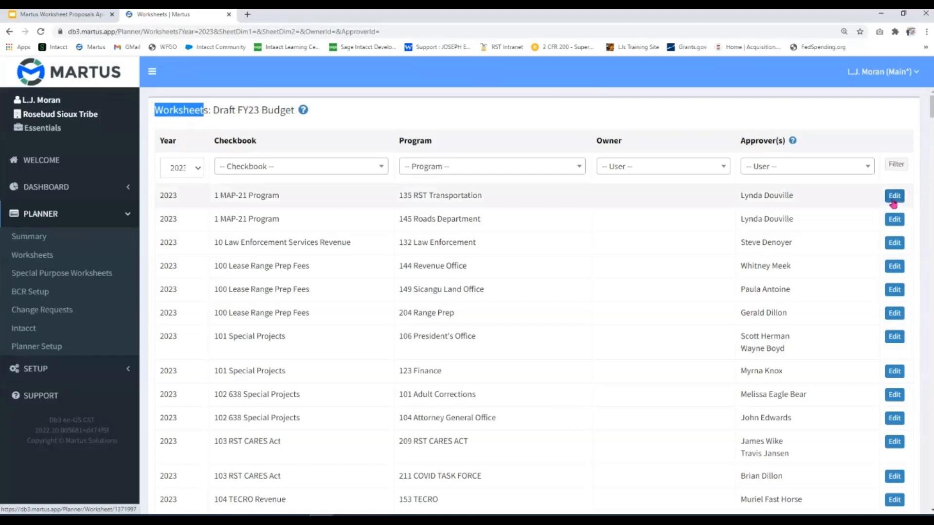
Step: Filter the 2023 worksheets to the program 198 IDC-Operating and open its worksheet for editing
left_click(433, 173)
type("idc")
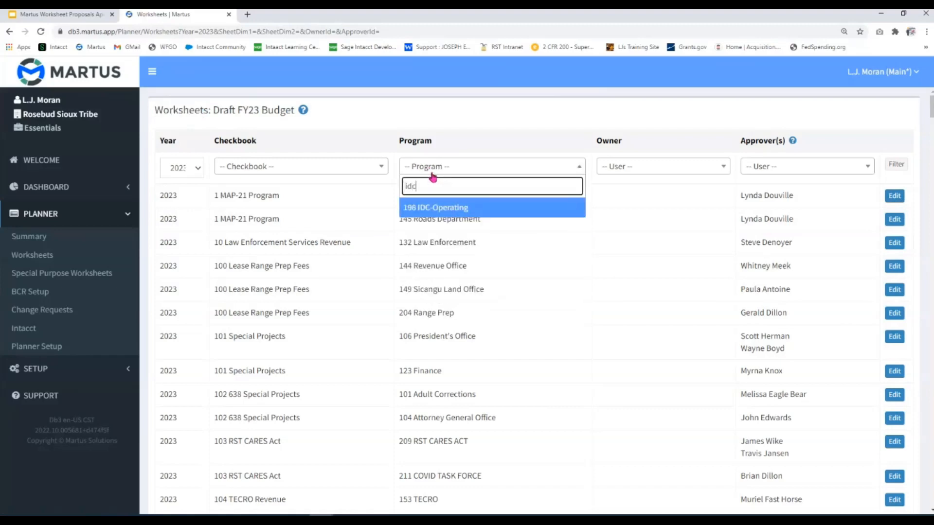
left_click(463, 209)
left_click(896, 164)
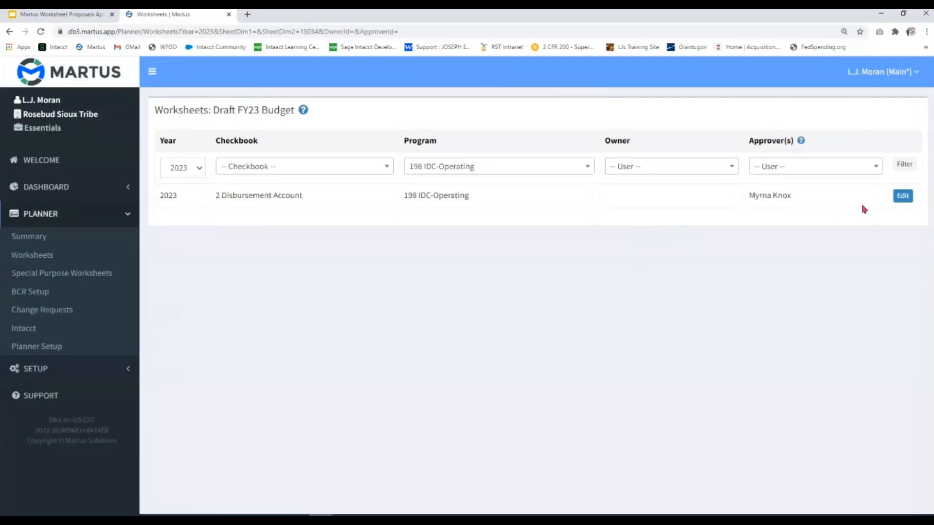
left_click(903, 196)
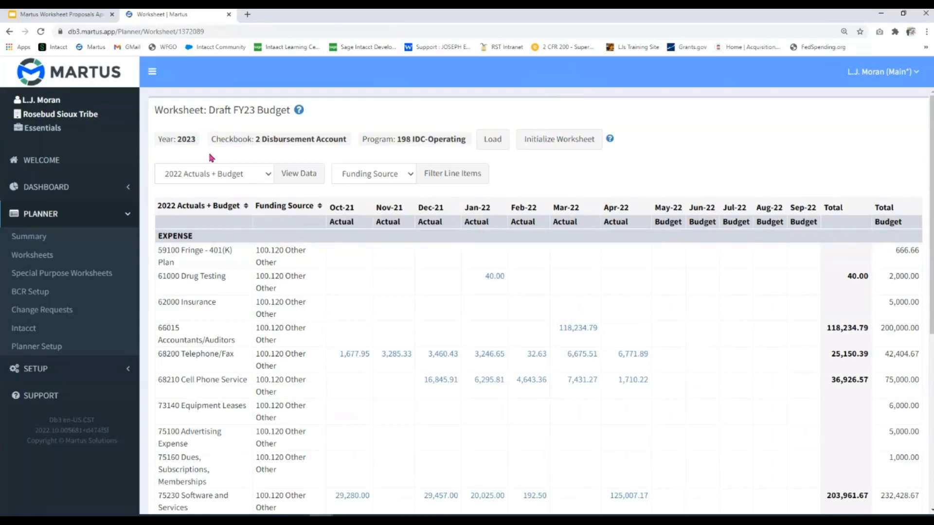
Step: Examine the worksheet's title, year, checkbook and program, and review its 2022 actuals and budget by expense account
left_click_drag(155, 110, 293, 111)
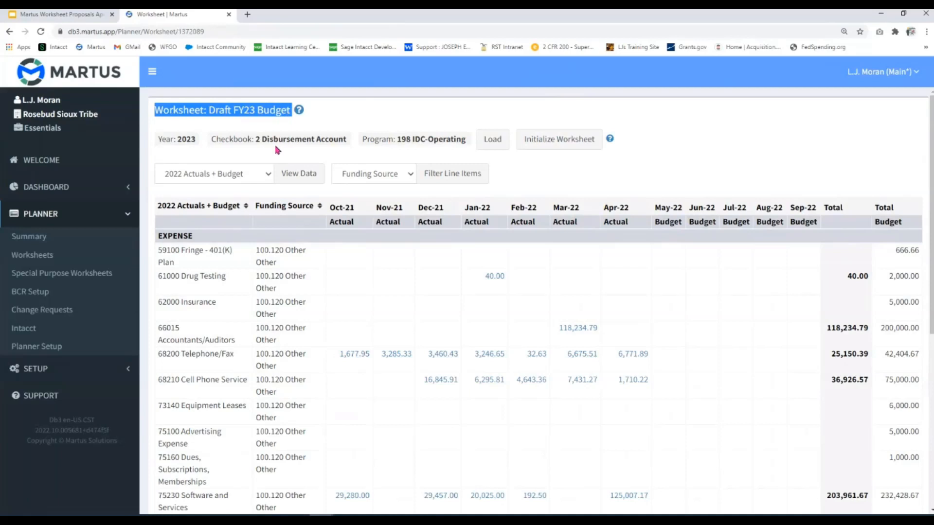
left_click_drag(176, 140, 466, 142)
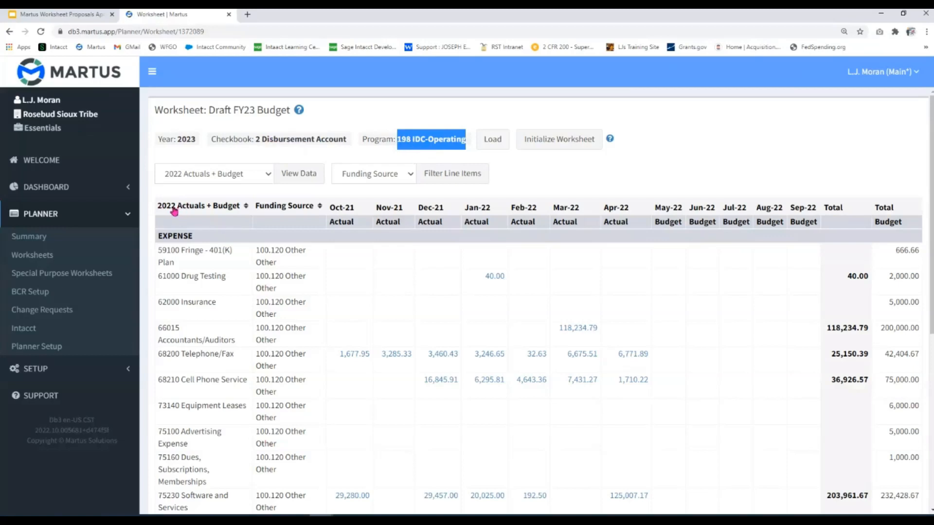
scroll(229, 258, "down", 1)
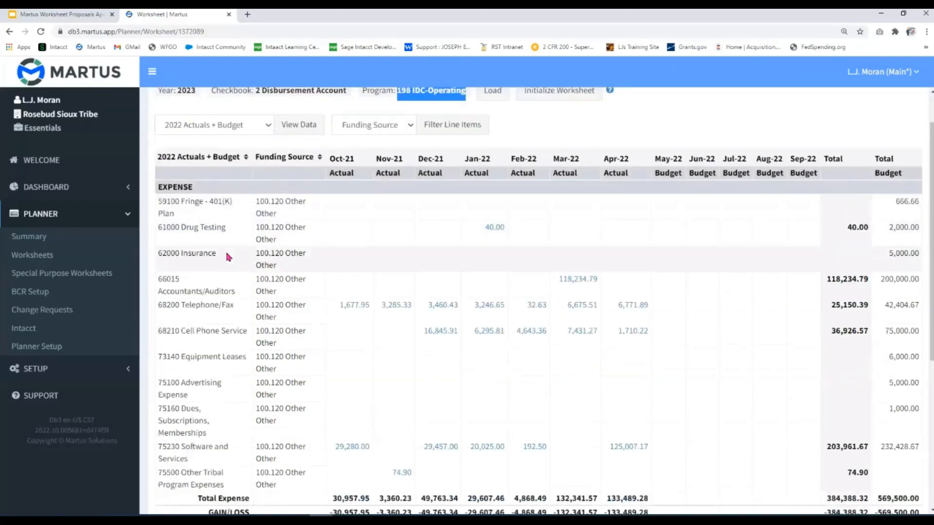
scroll(227, 256, "down", 1)
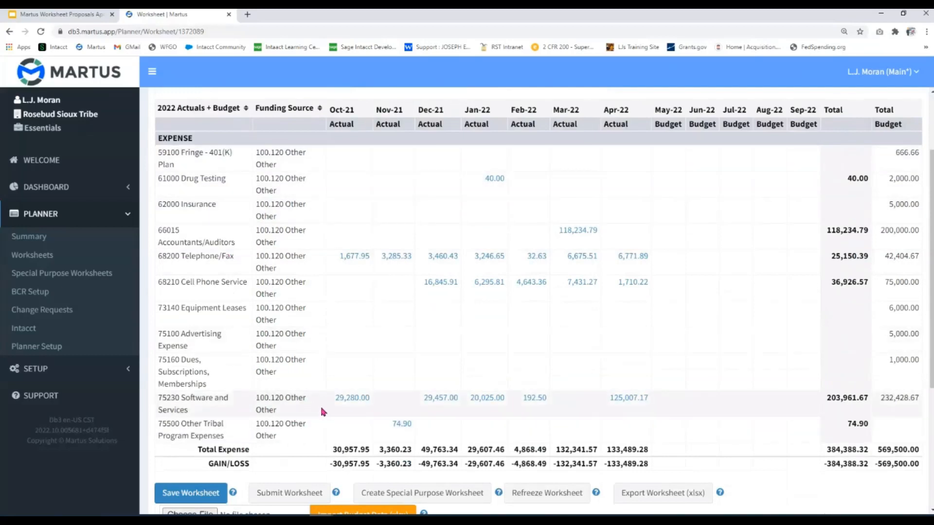
scroll(321, 406, "up", 1)
scroll(253, 205, "up", 1)
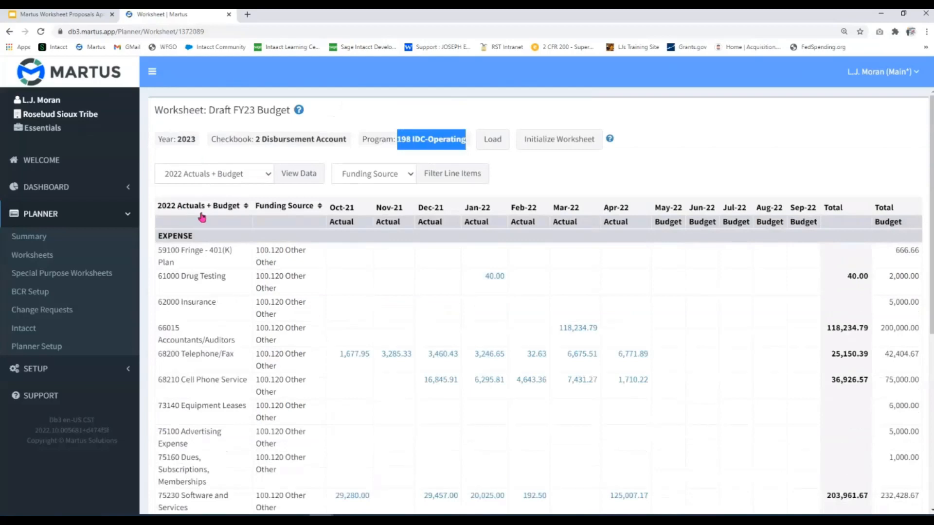
scroll(215, 214, "down", 1)
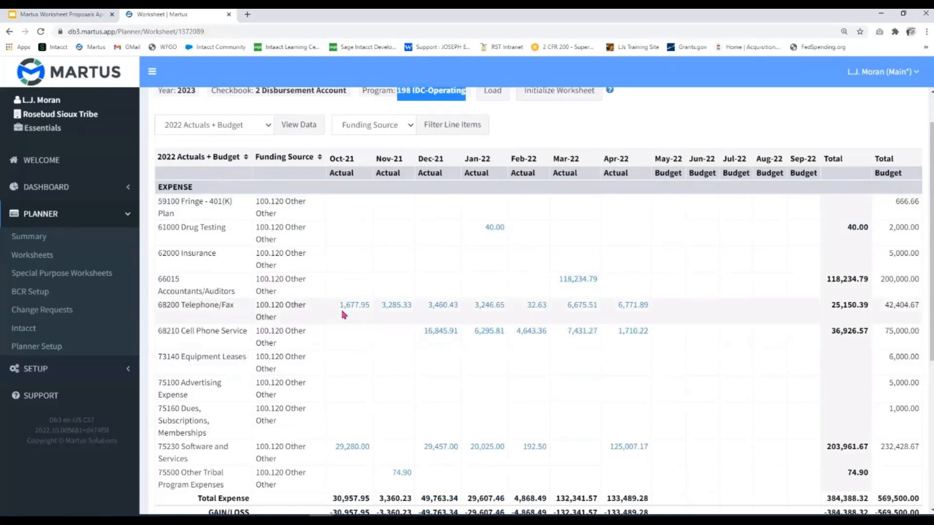
scroll(359, 310, "down", 1)
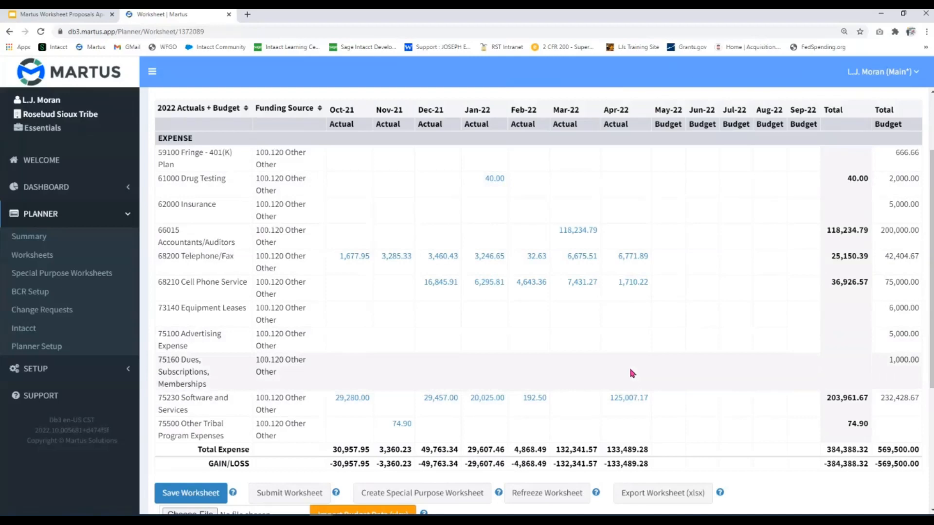
scroll(606, 337, "up", 1)
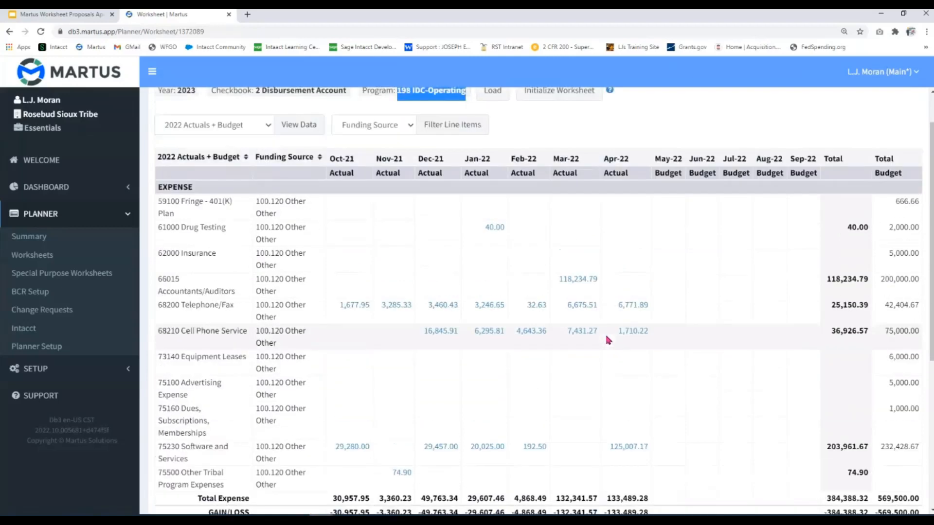
scroll(601, 326, "down", 5)
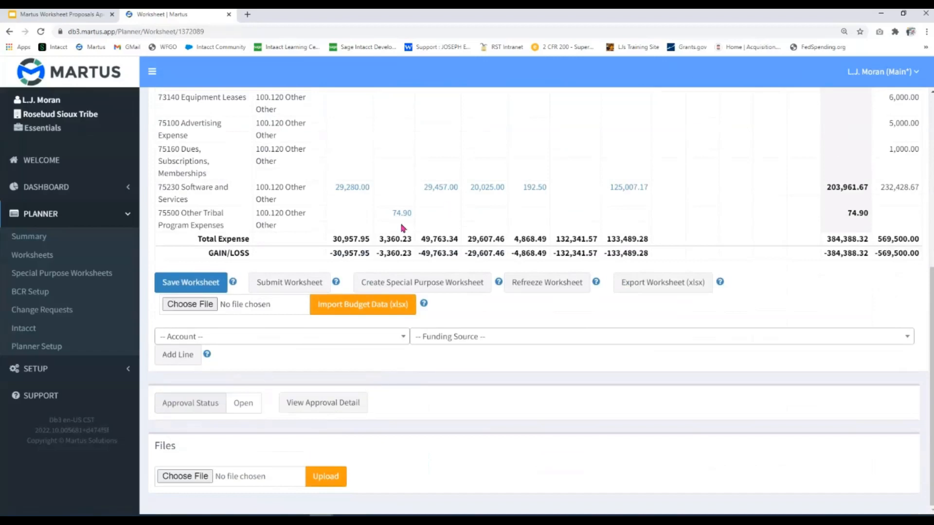
scroll(402, 228, "up", 1)
scroll(406, 227, "up", 2)
scroll(406, 227, "up", 3)
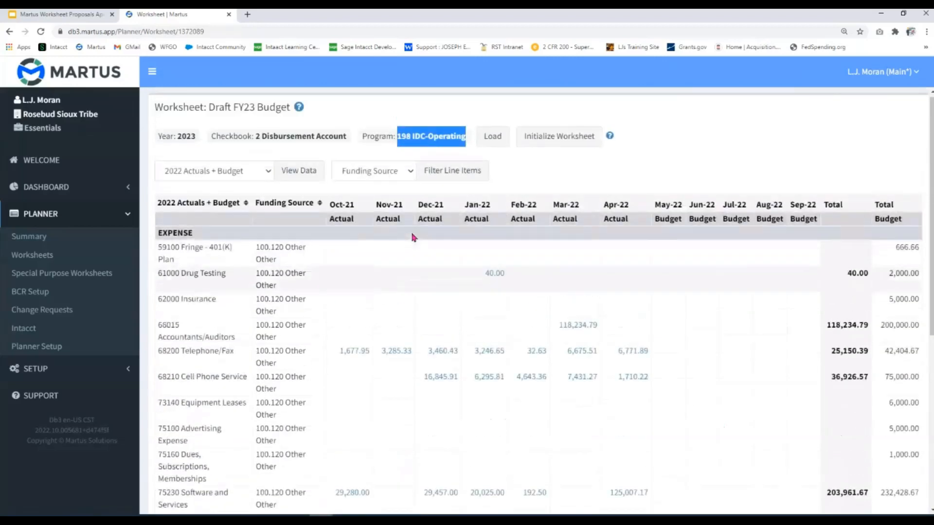
Step: Switch the worksheet's data view to 2023 Actuals + Budget
left_click(262, 176)
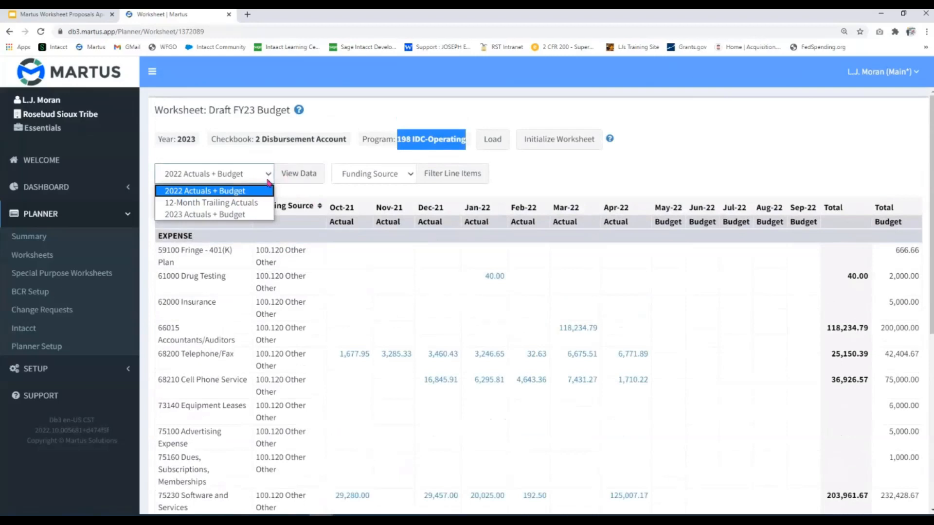
left_click(252, 222)
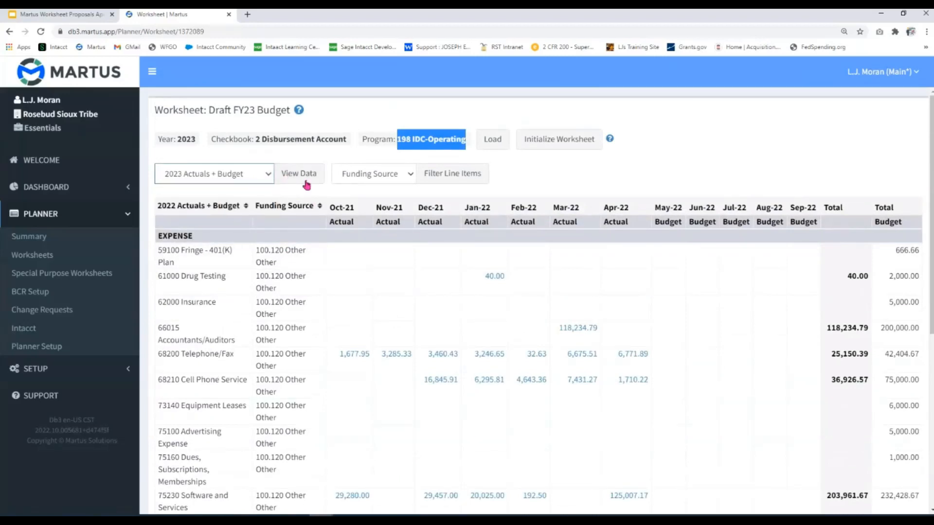
left_click(297, 180)
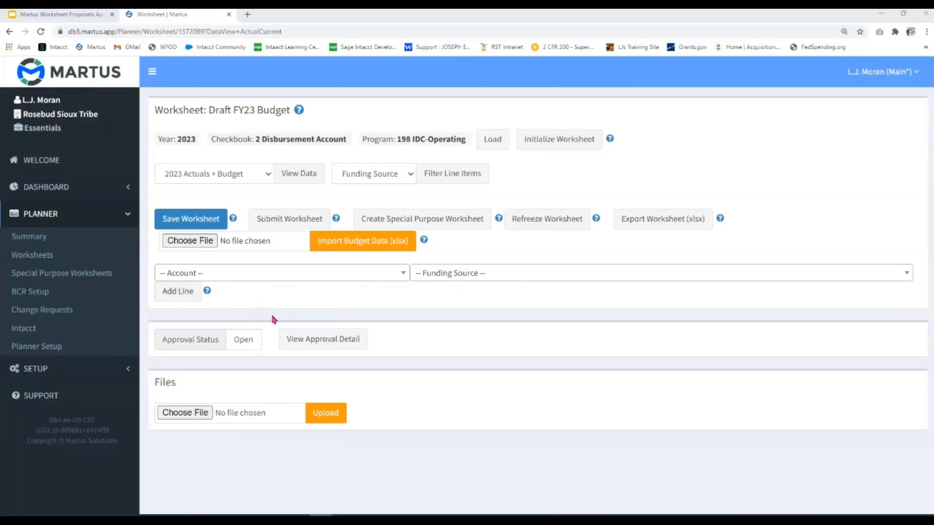
Step: Add a line for account 55000 Tribal Employees to the worksheet without choosing a funding source
left_click(279, 275)
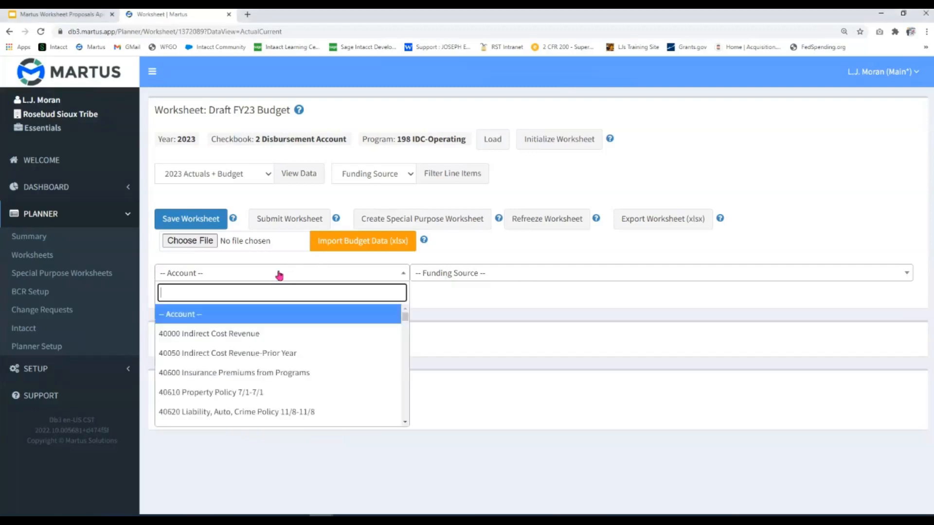
type("5500")
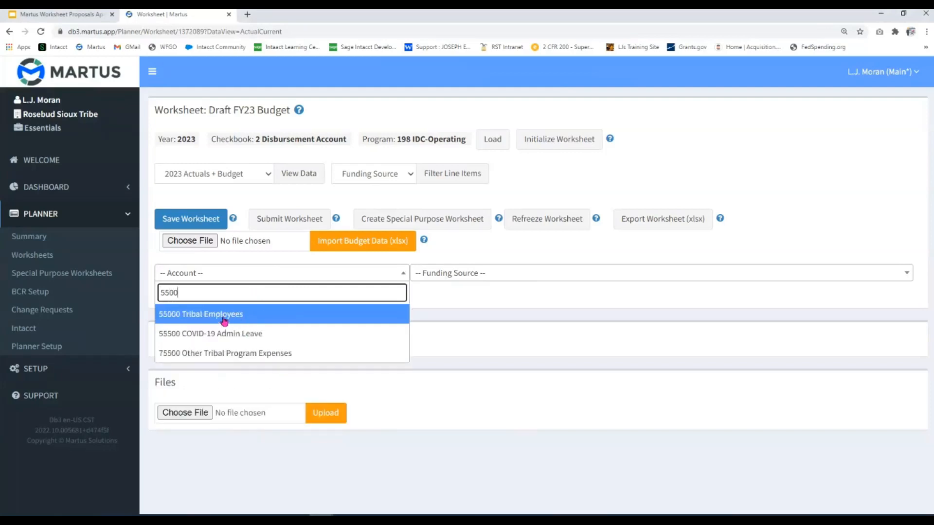
left_click_drag(197, 294, 148, 288)
type("emplo")
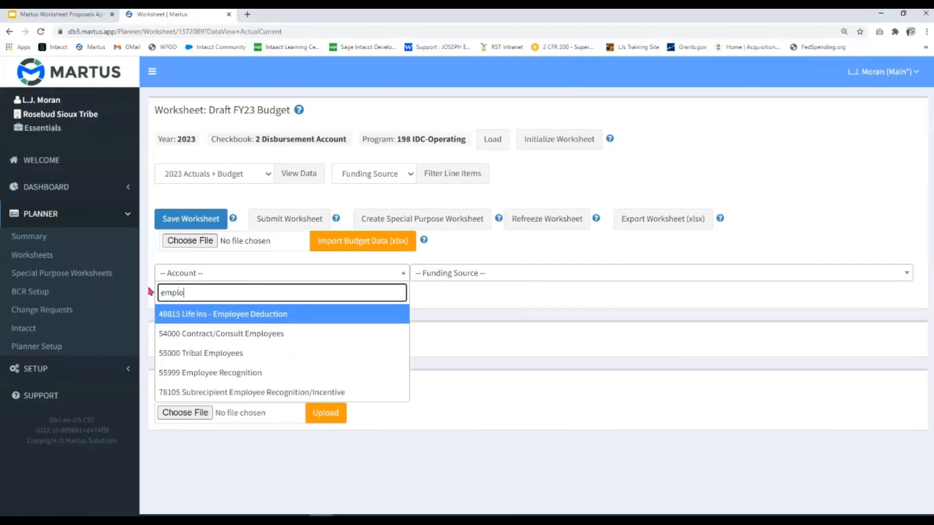
type("yee")
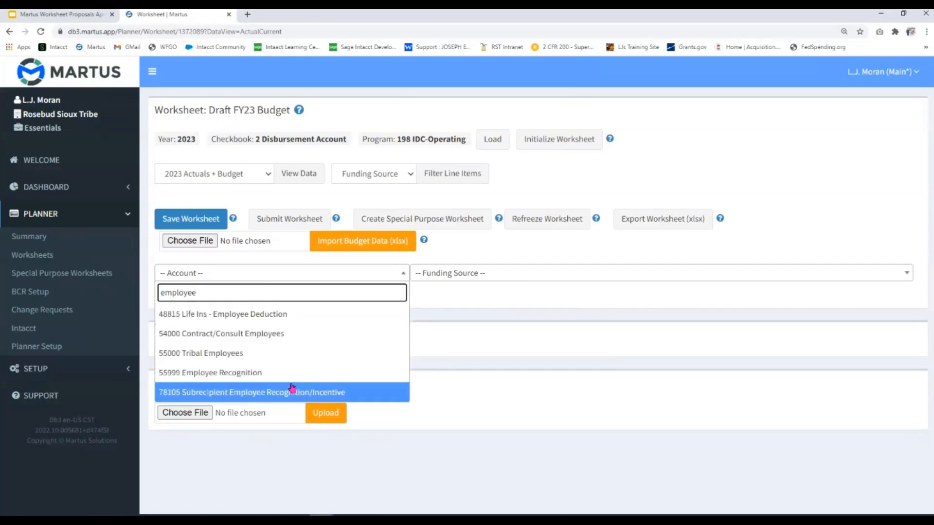
type("s")
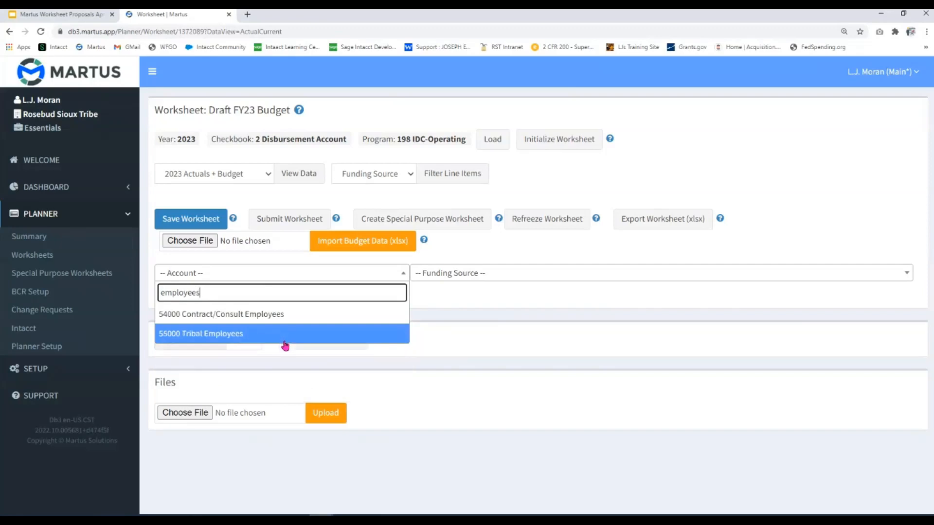
left_click(258, 336)
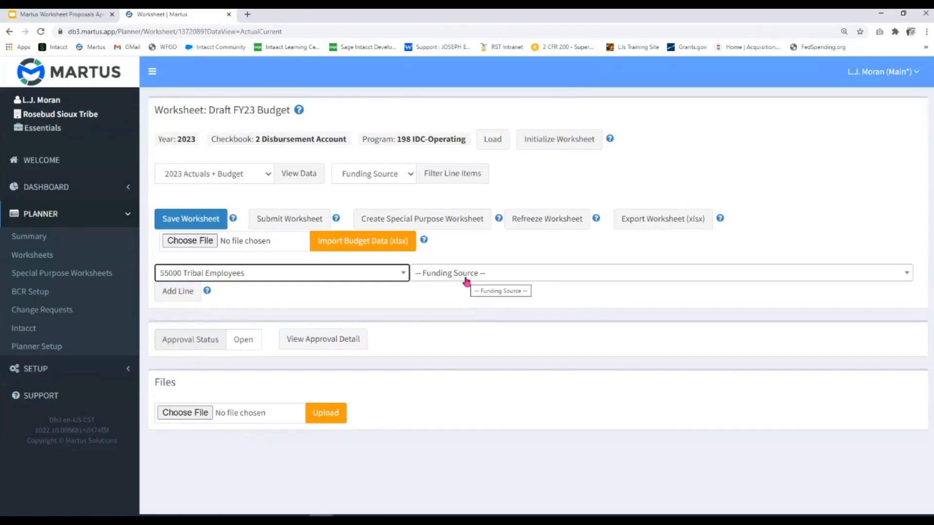
left_click(187, 295)
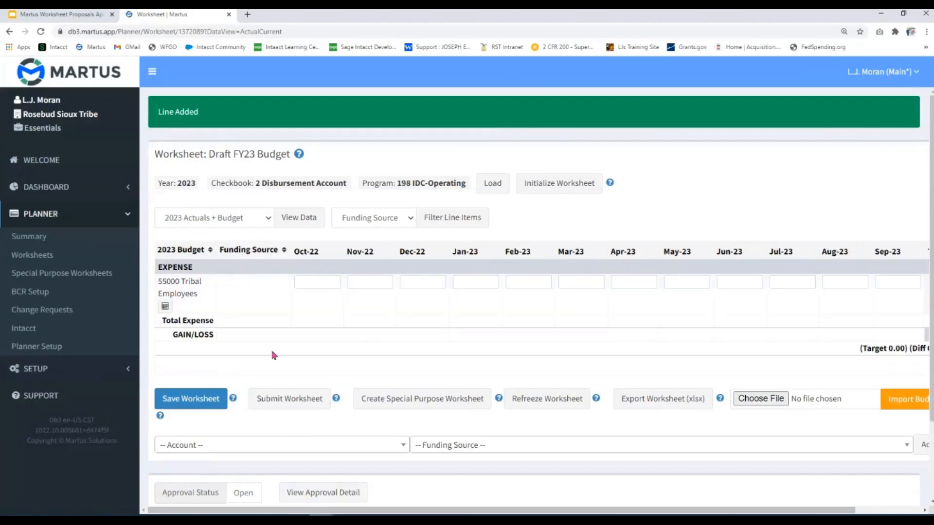
left_click(352, 447)
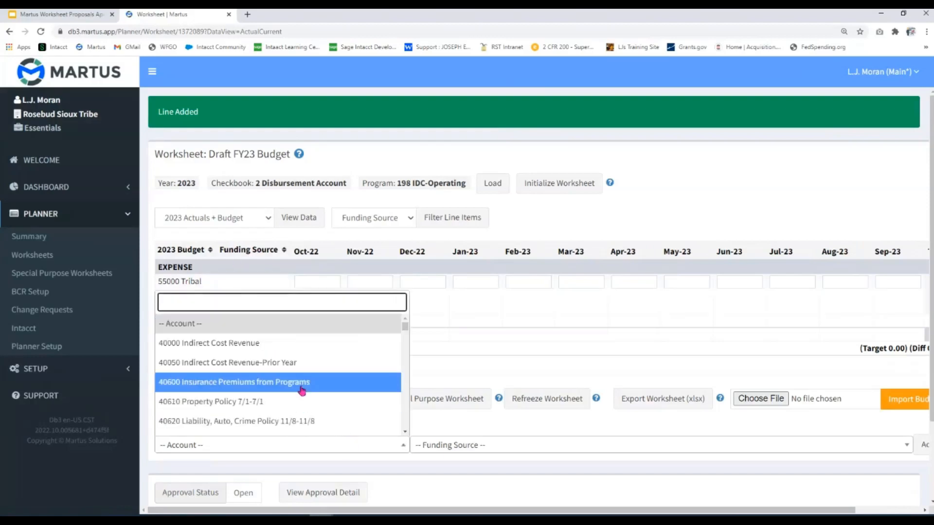
left_click(537, 451)
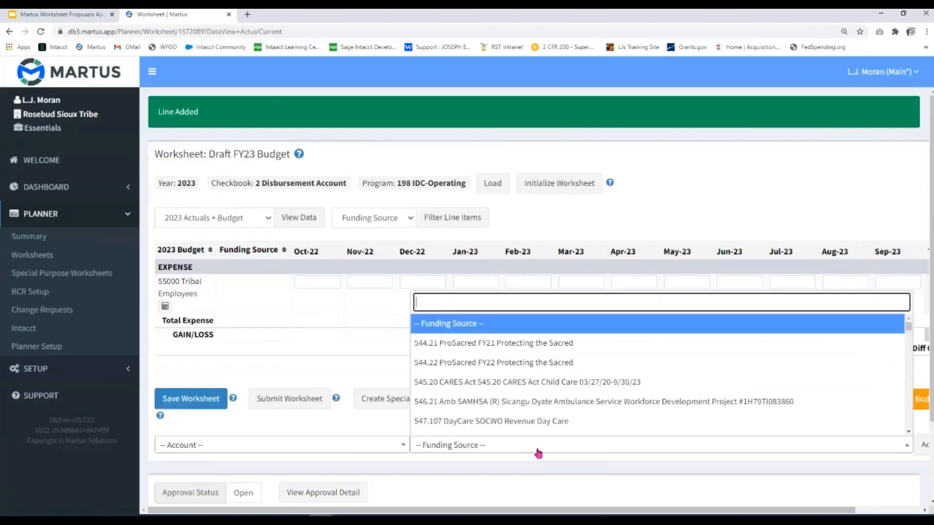
left_click(358, 345)
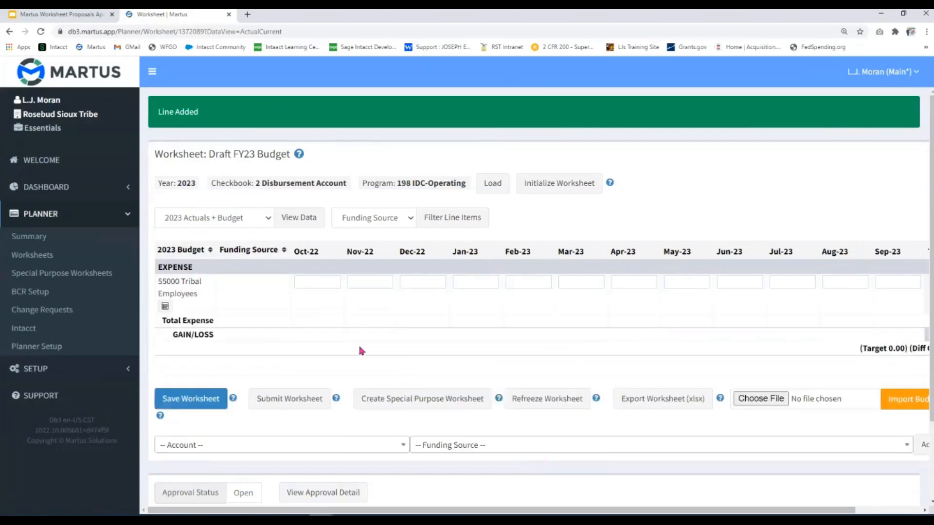
Step: Add a line for account 69050 Office Supplies with the funding source 100.110 Gen Op General Operations
left_click(227, 444)
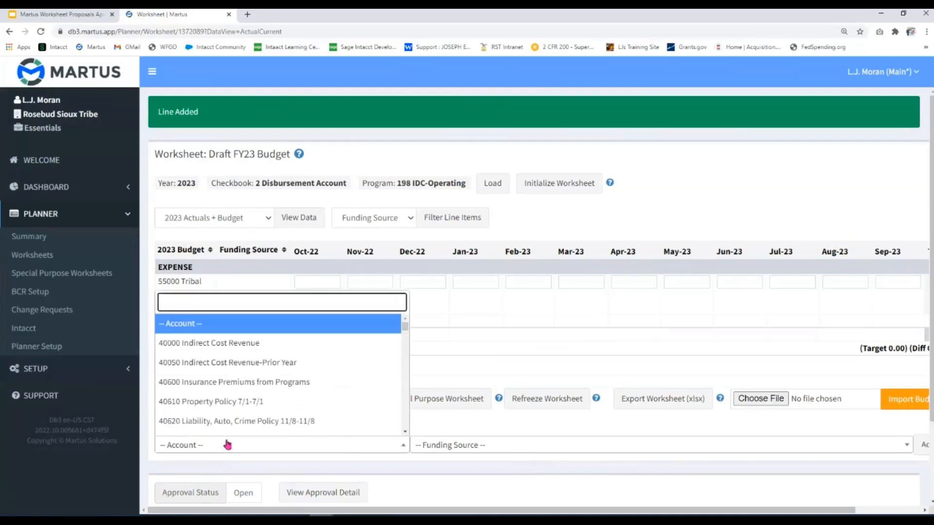
type("69050")
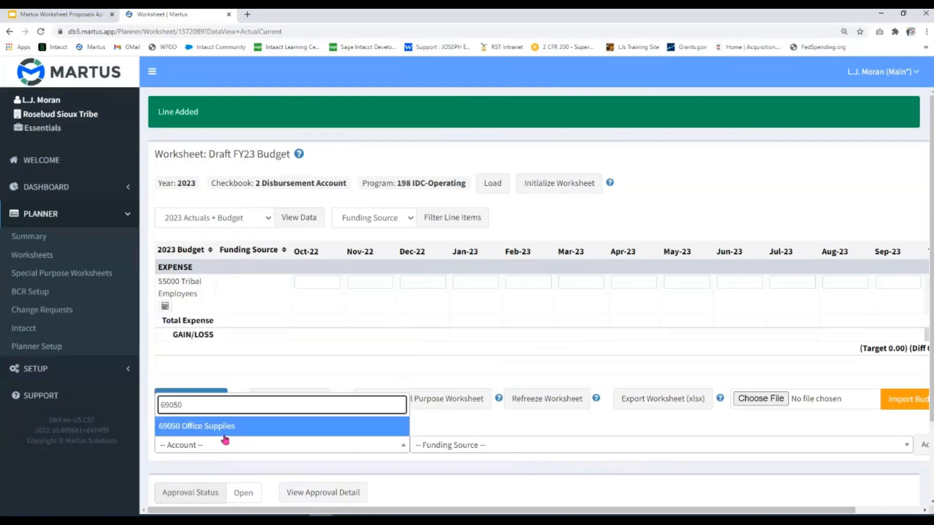
left_click(227, 427)
left_click(483, 446)
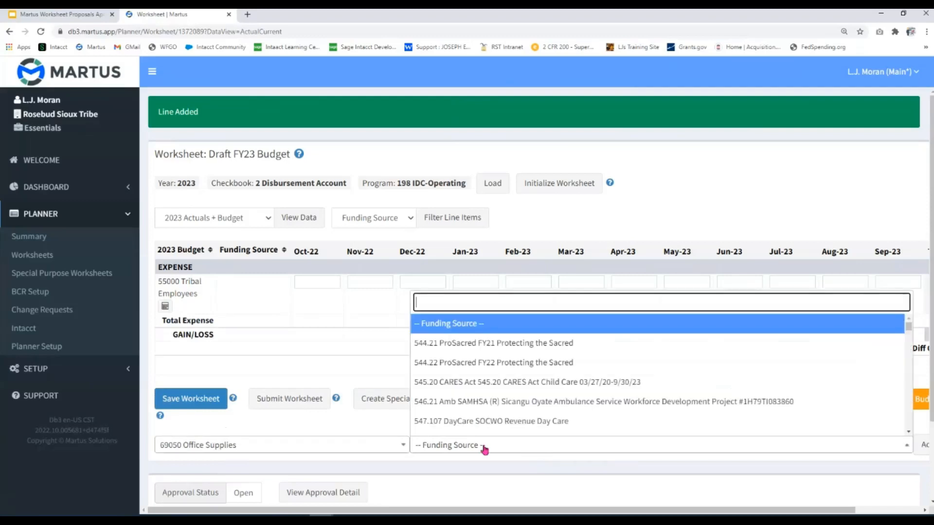
type("100.11")
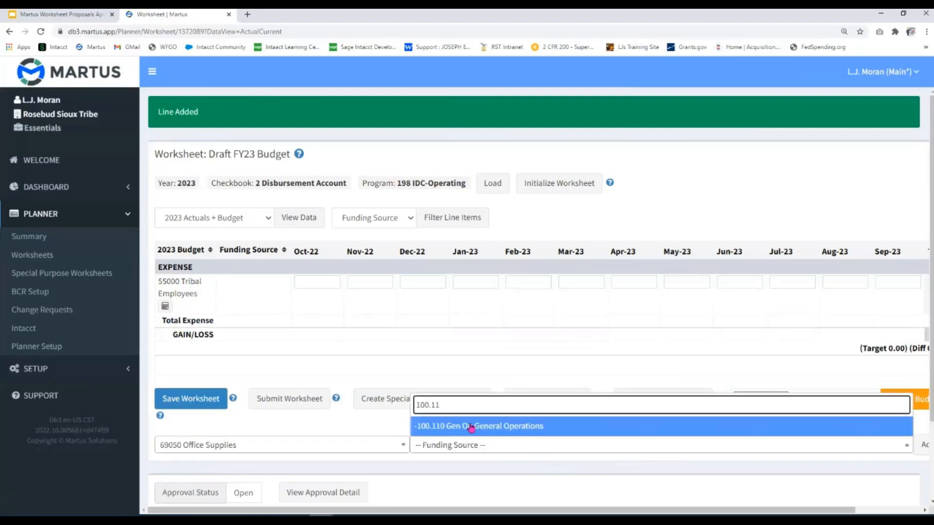
left_click(471, 427)
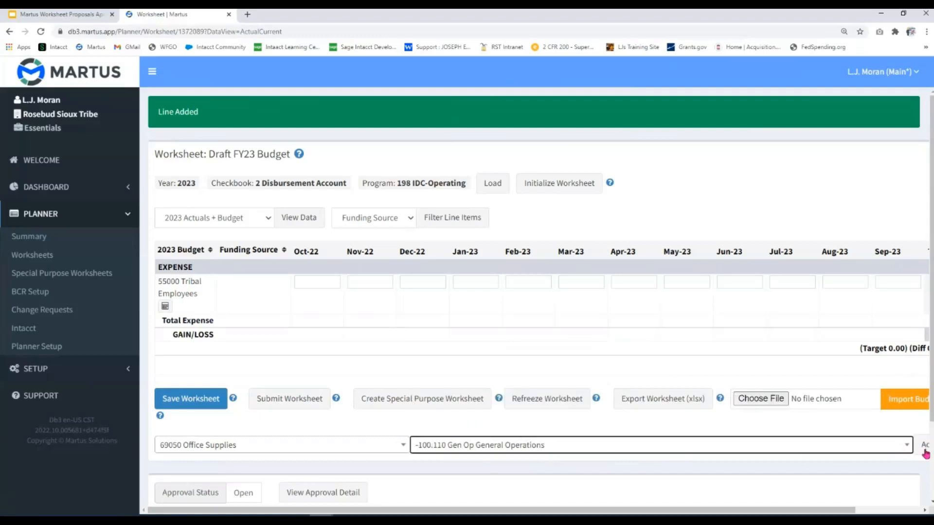
left_click_drag(758, 510, 827, 510)
left_click(861, 446)
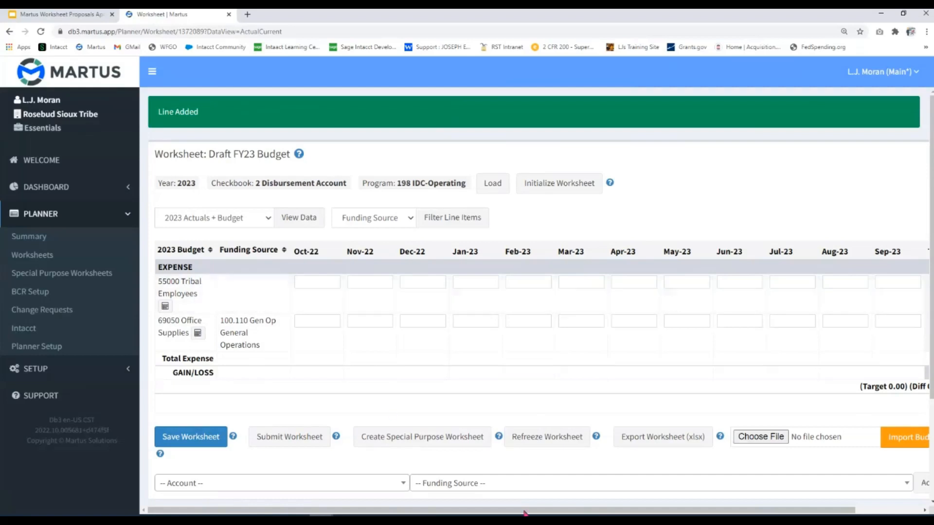
Step: Change the dimensions of the 55000 Tribal Employees line, setting its funding source to 100.110 Gen Op General Operations
left_click_drag(531, 511, 638, 514)
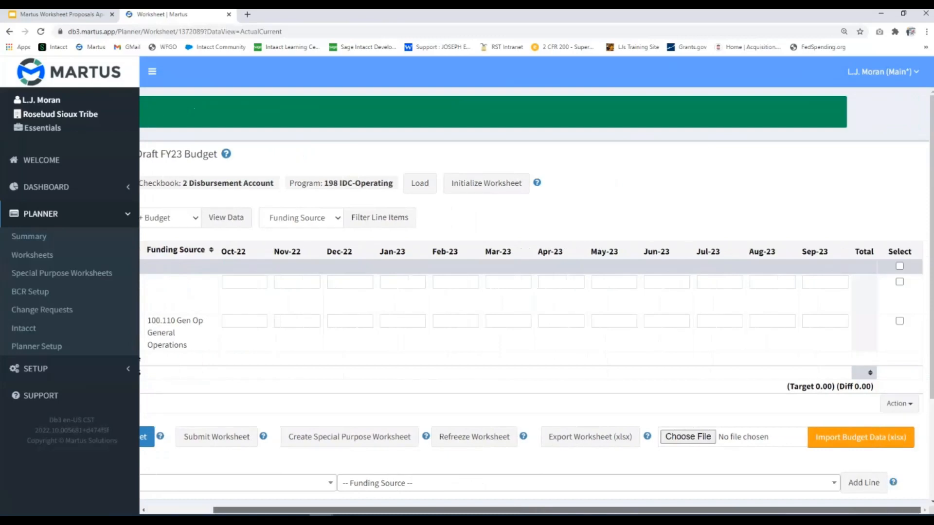
left_click(899, 282)
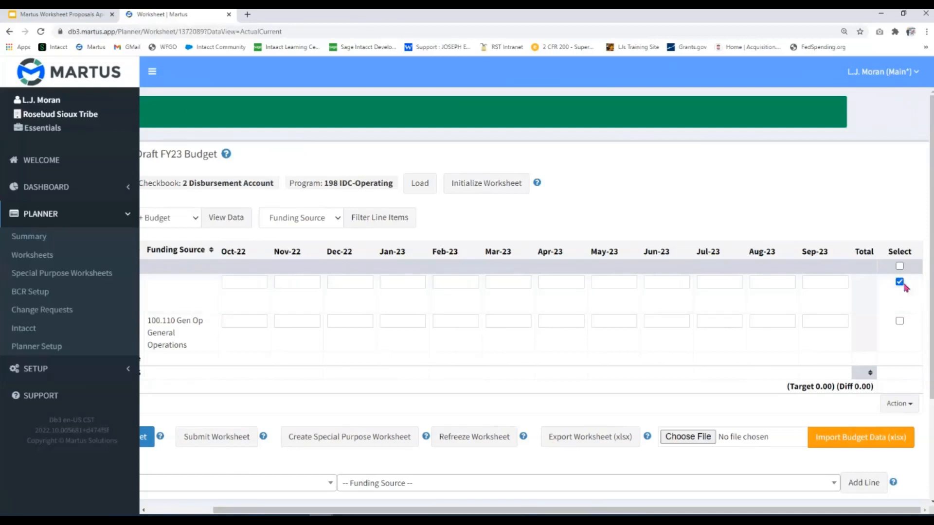
left_click(899, 405)
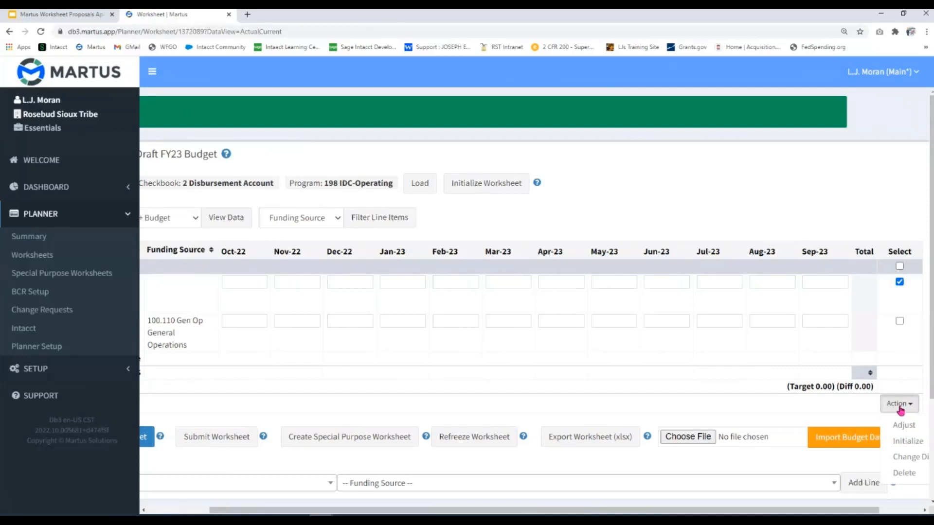
left_click_drag(874, 511, 905, 507)
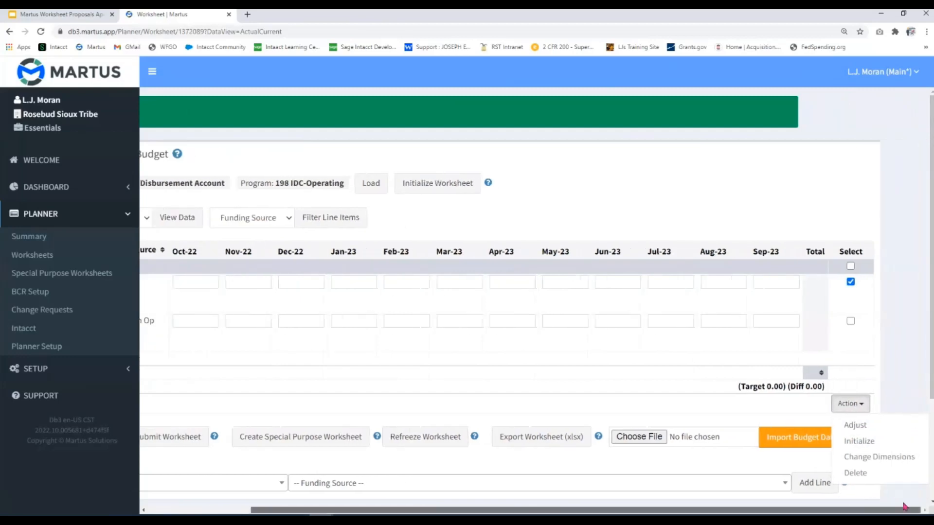
left_click(884, 462)
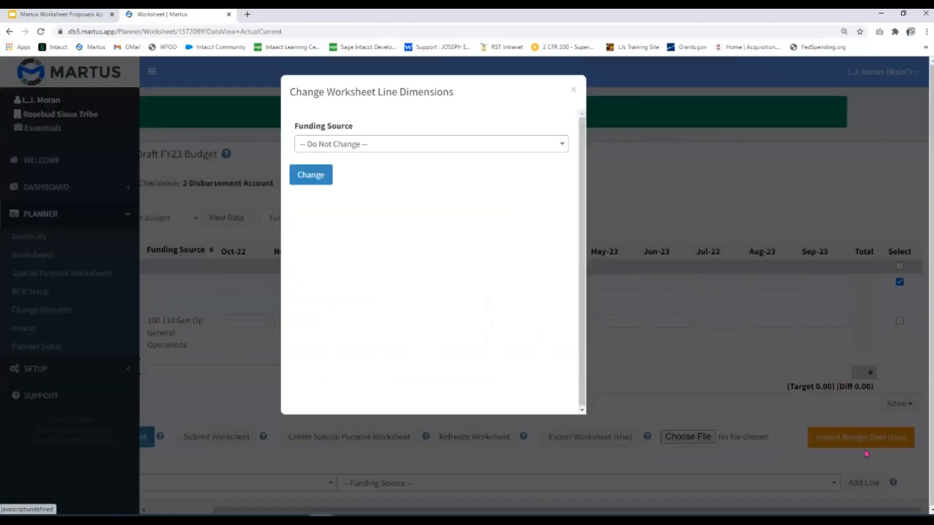
left_click(332, 148)
type("100.110")
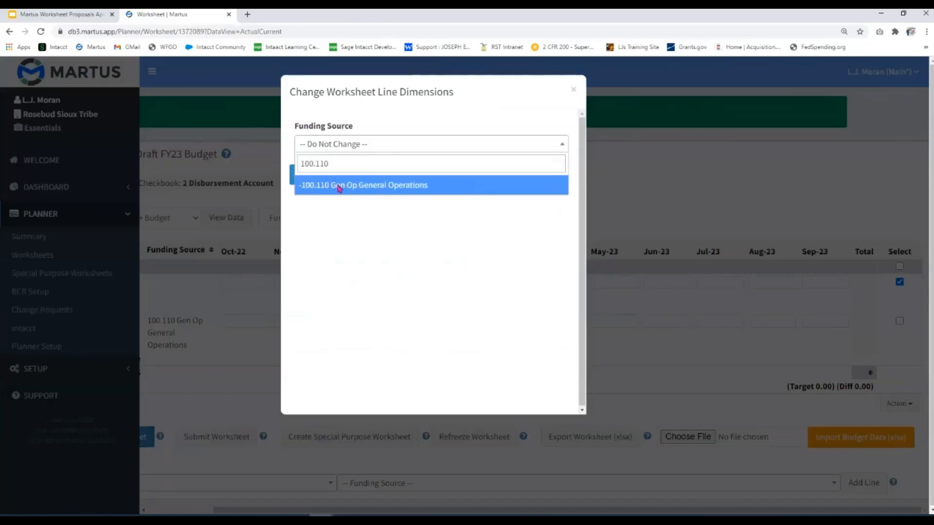
left_click(339, 187)
left_click(319, 176)
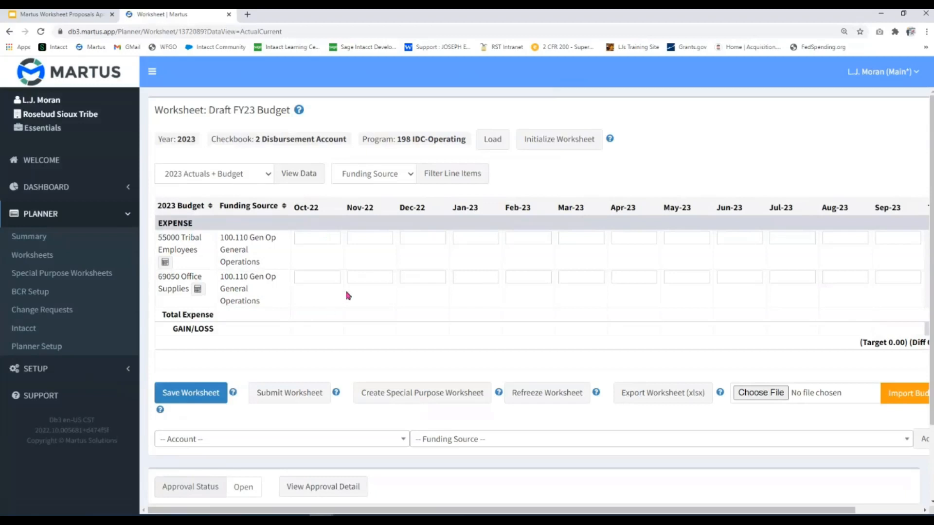
Step: Set the Oct-22 budget to 1000 for Tribal Employees and 100 for Office Supplies, and save the worksheet
left_click(323, 238)
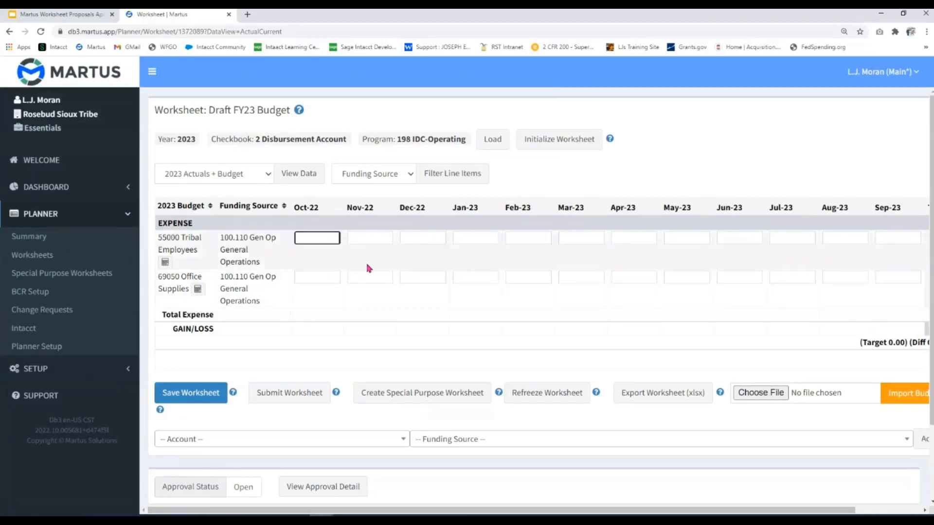
type("1000")
key("Return")
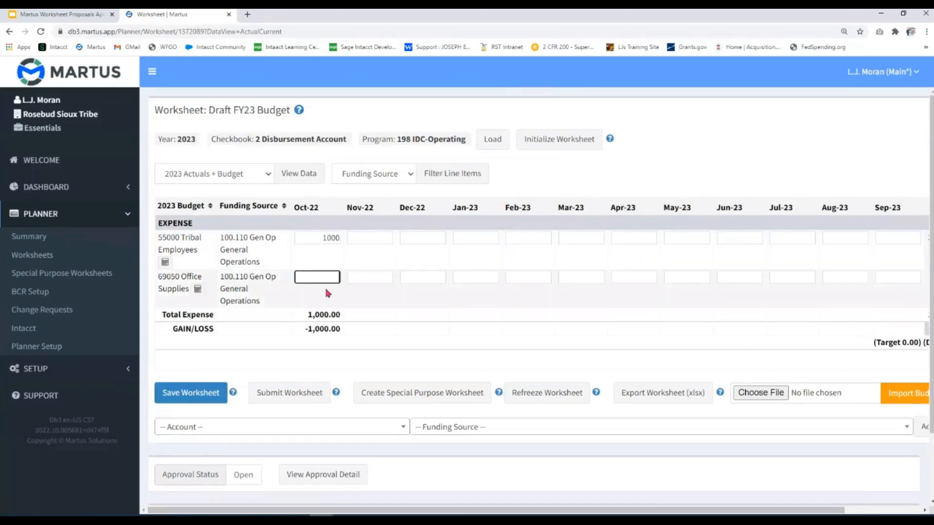
type("00")
left_click(402, 323)
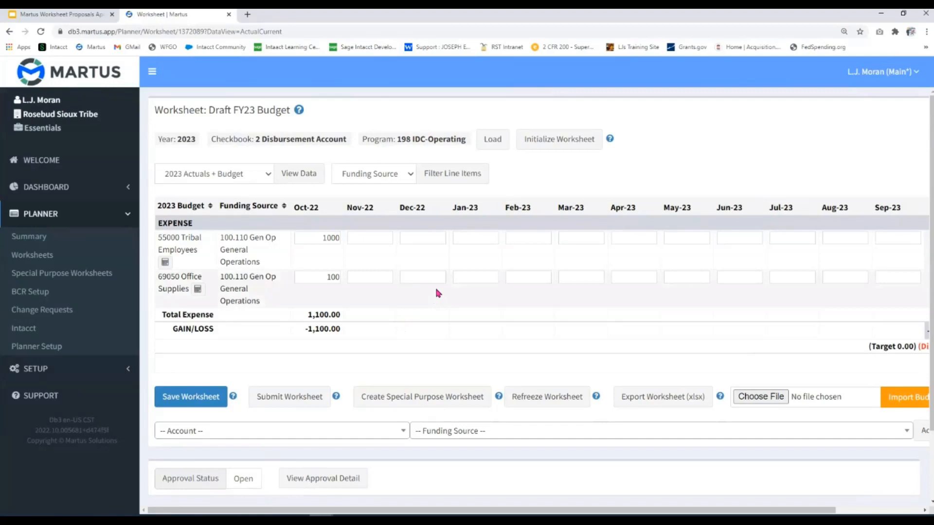
left_click(188, 398)
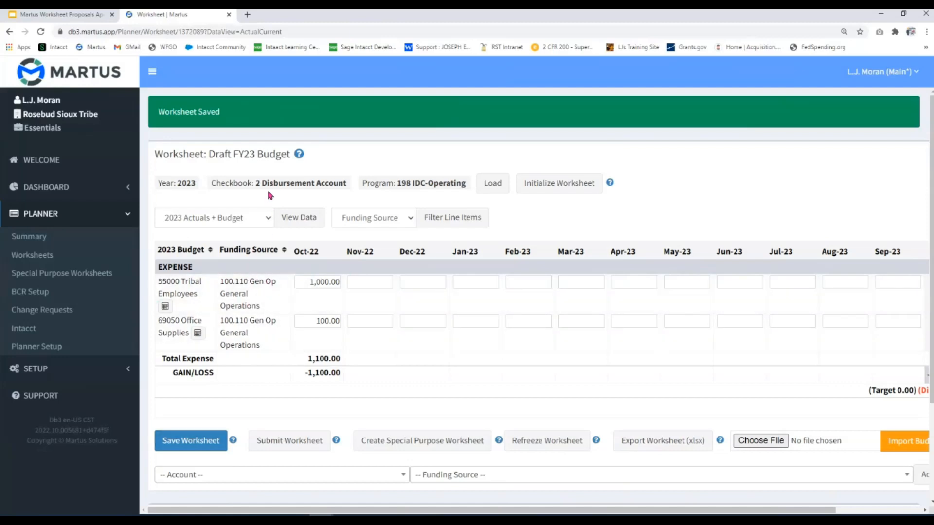
Step: Add a line for account 60100 Travel and Training with the funding source 50.050 Treas Treasurer
scroll(460, 276, "down", 2)
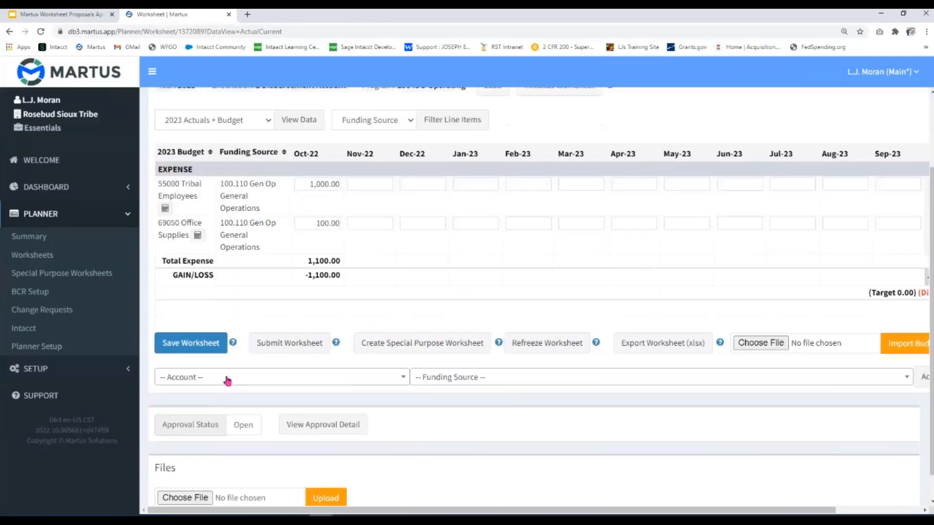
left_click(227, 381)
type("60100")
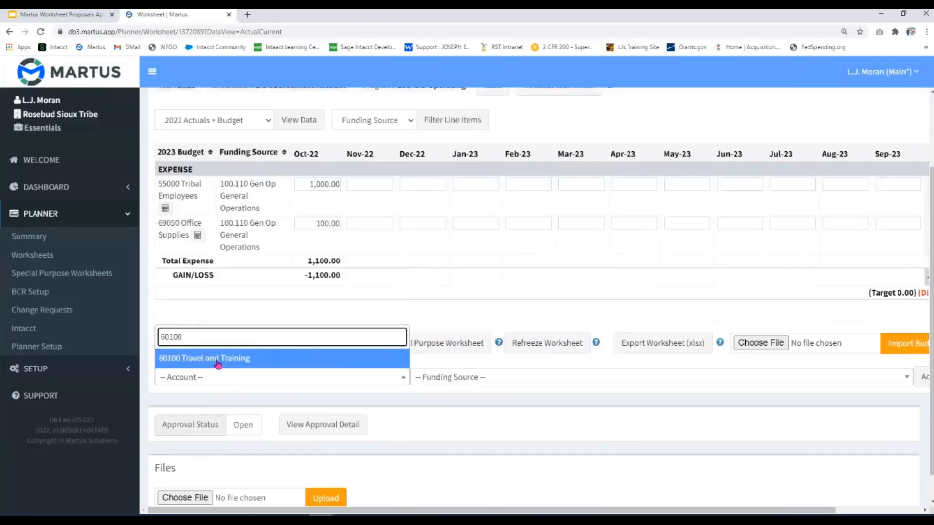
left_click(217, 360)
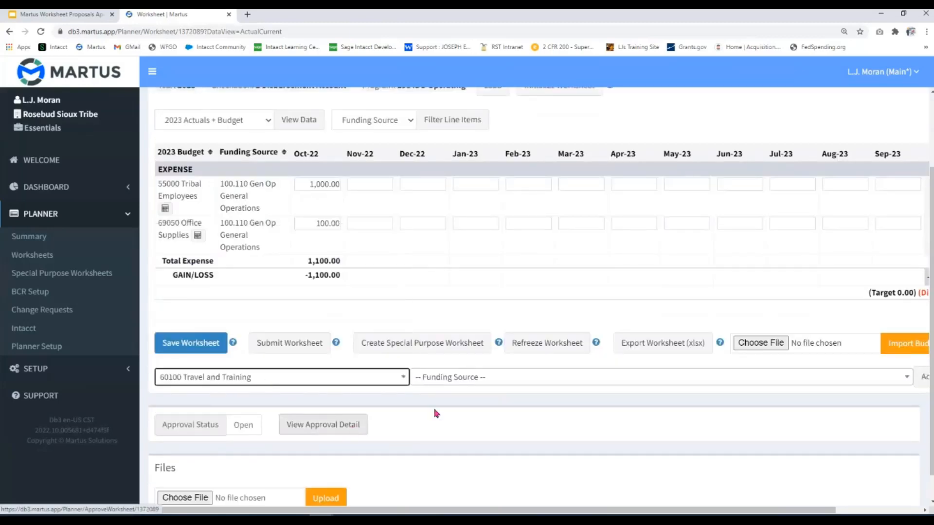
left_click(466, 380)
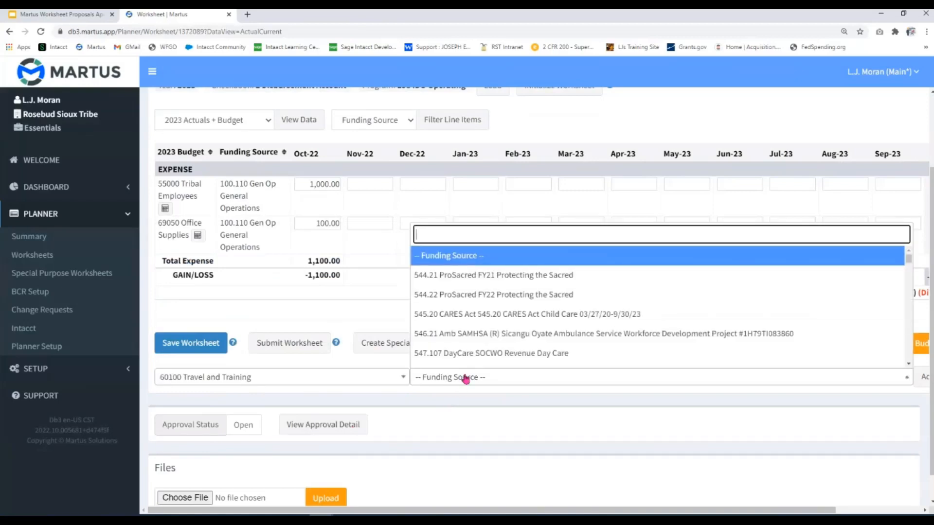
type("treas")
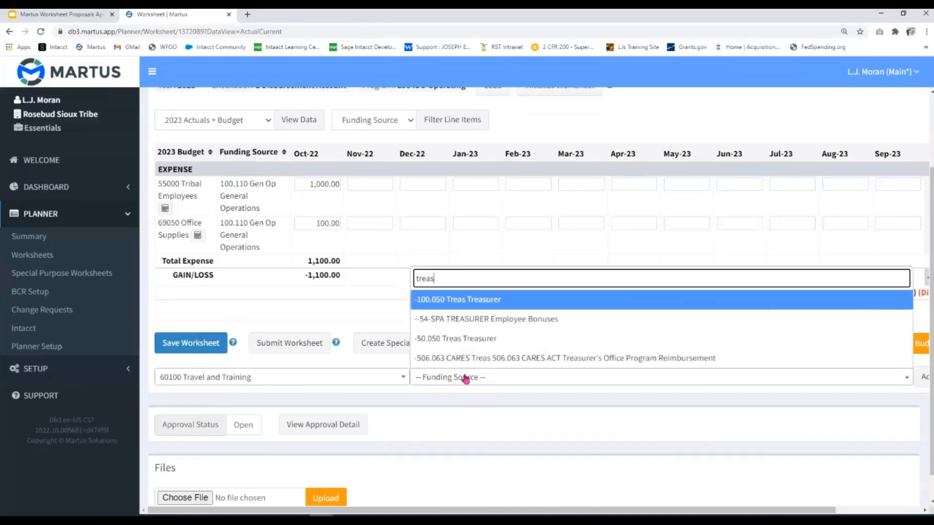
left_click(458, 339)
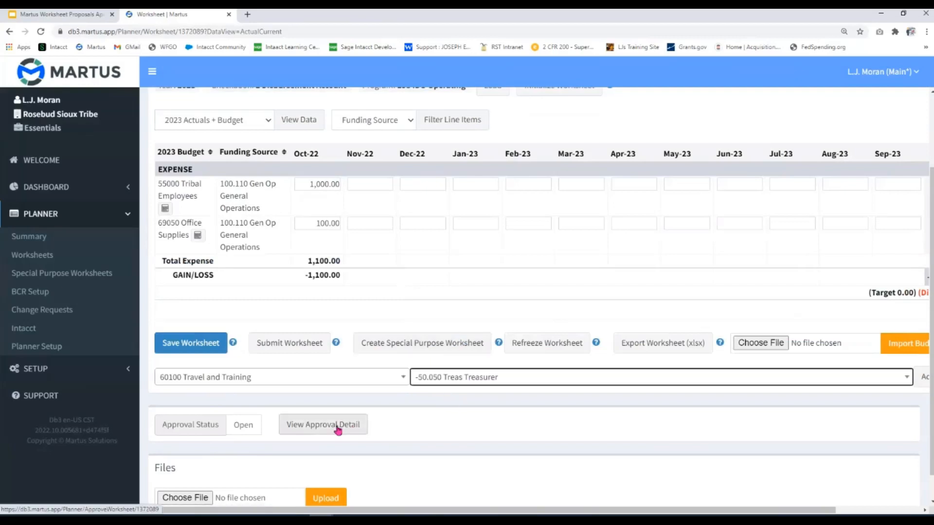
left_click_drag(603, 511, 723, 507)
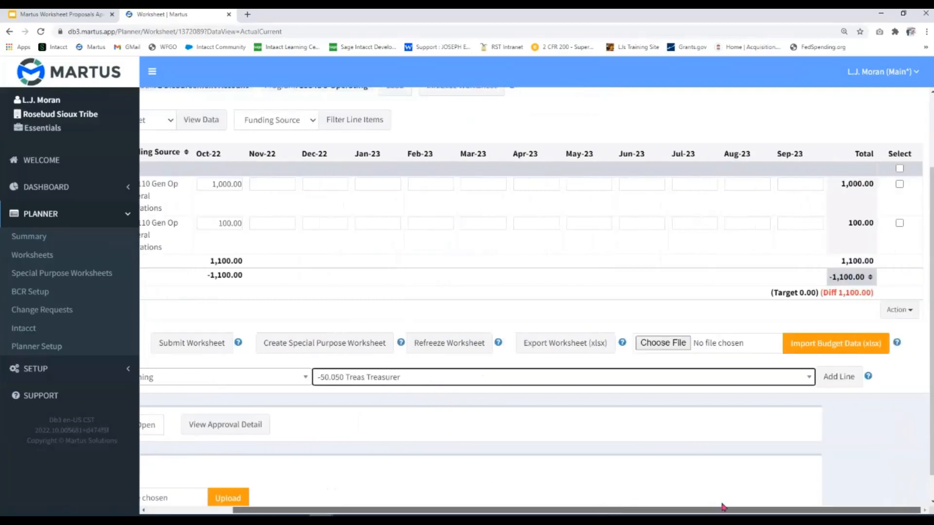
left_click(843, 378)
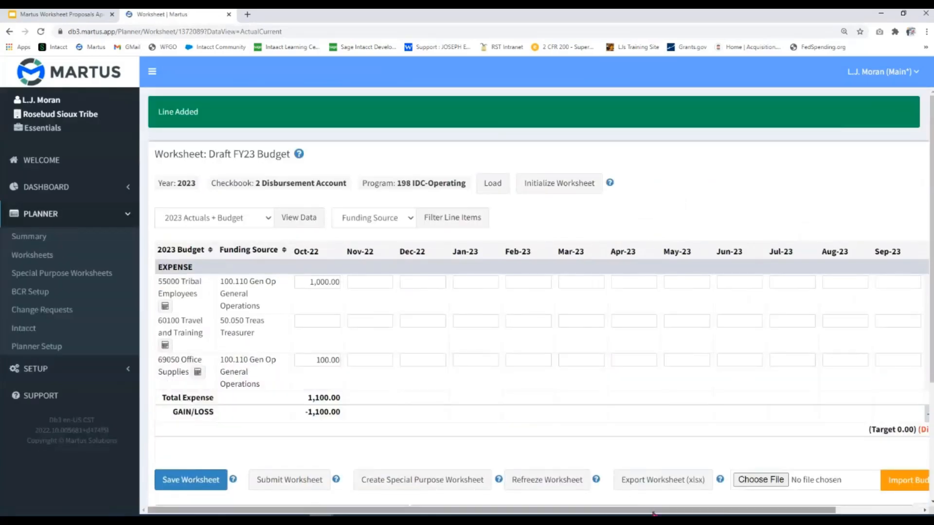
Step: Set the Oct-22 budget of the 60100 Travel and Training line to 5 and save the worksheet
left_click(319, 321)
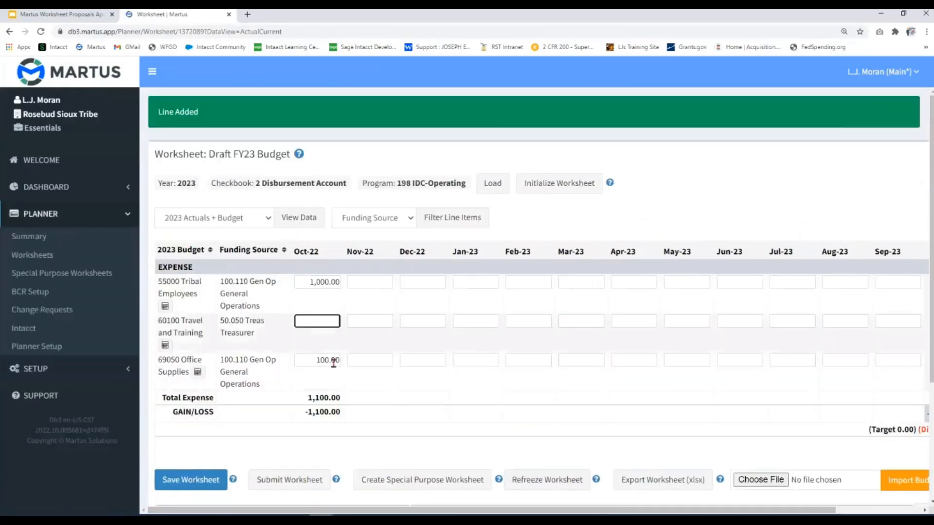
type("5")
left_click(426, 407)
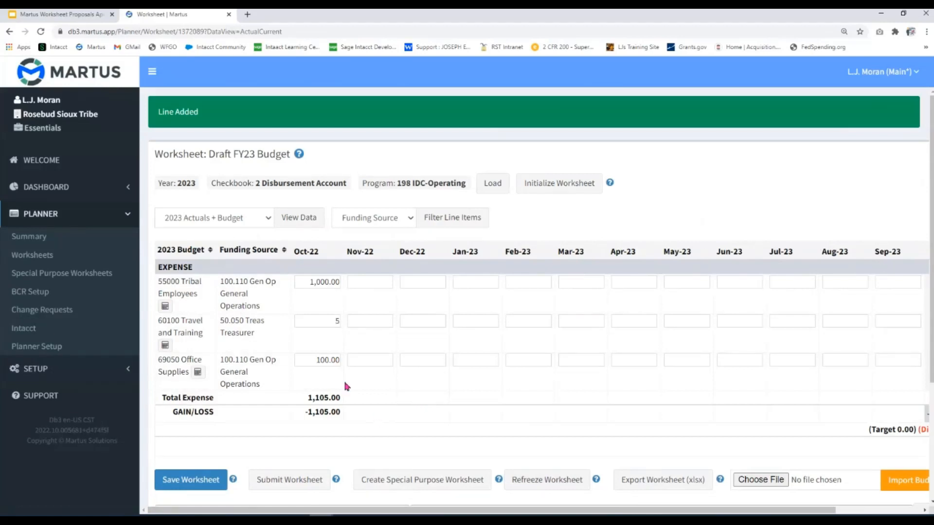
left_click_drag(245, 331, 224, 320)
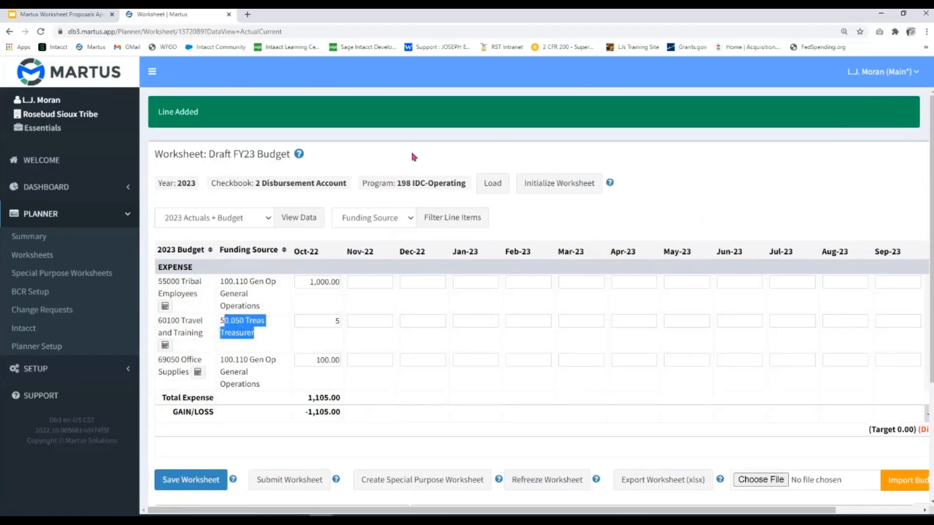
left_click_drag(400, 184, 428, 184)
left_click_drag(294, 184, 335, 185)
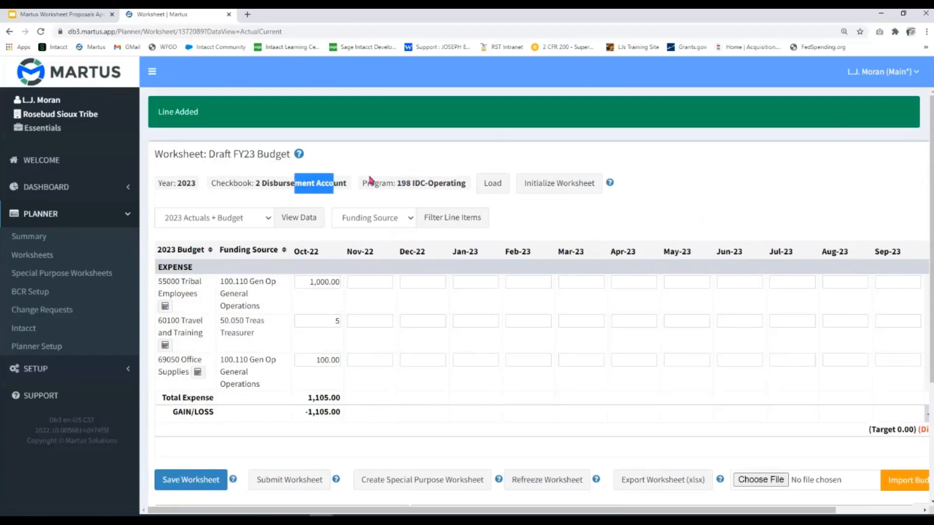
left_click(190, 480)
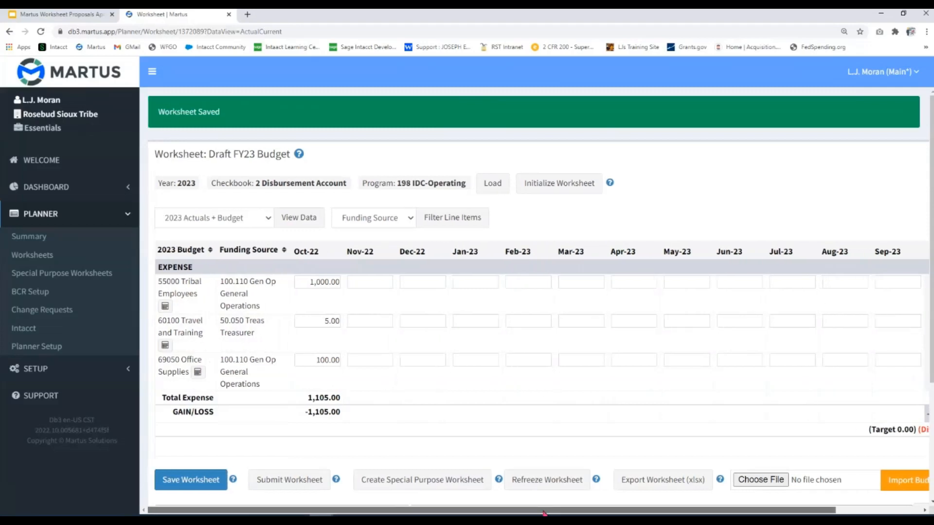
Step: Change the dimensions of the 60100 Travel and Training line, setting its funding source to 100.110 Gen Op General Operations
left_click_drag(544, 512, 628, 513)
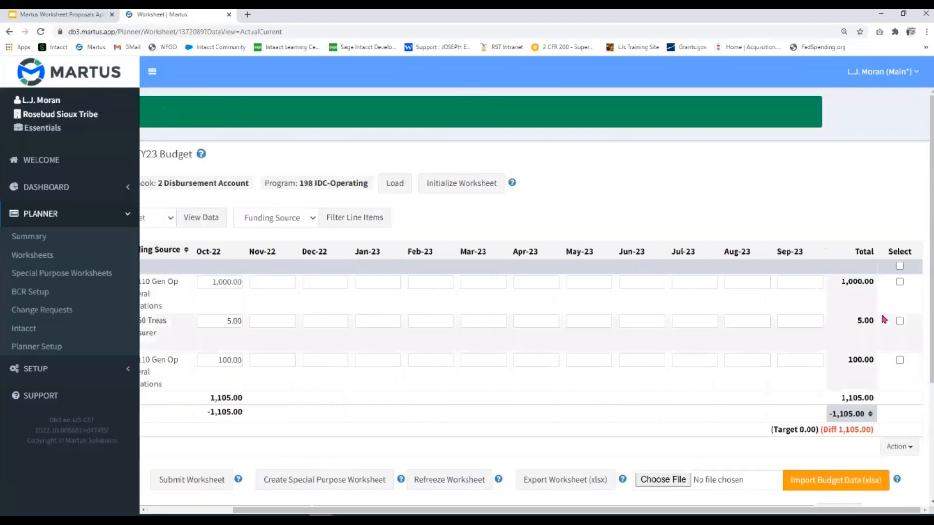
left_click(900, 322)
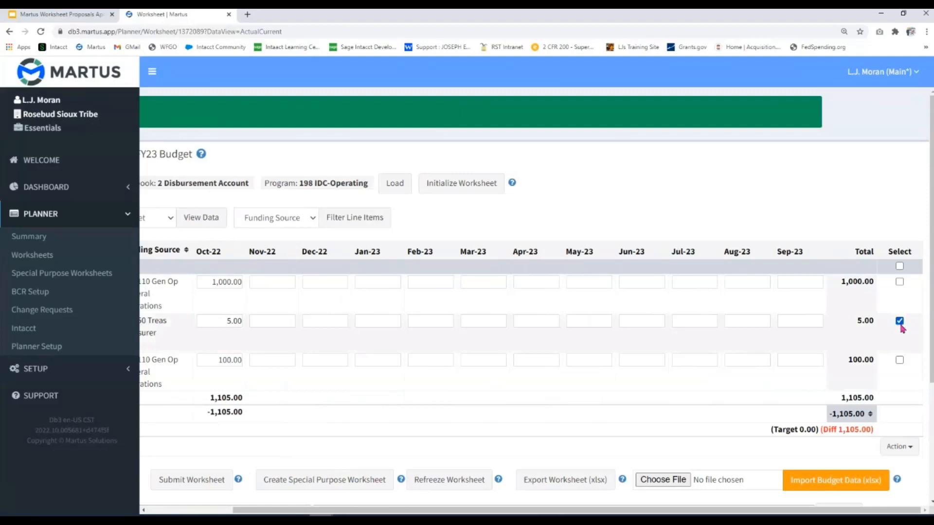
left_click(899, 446)
left_click_drag(863, 512, 893, 512)
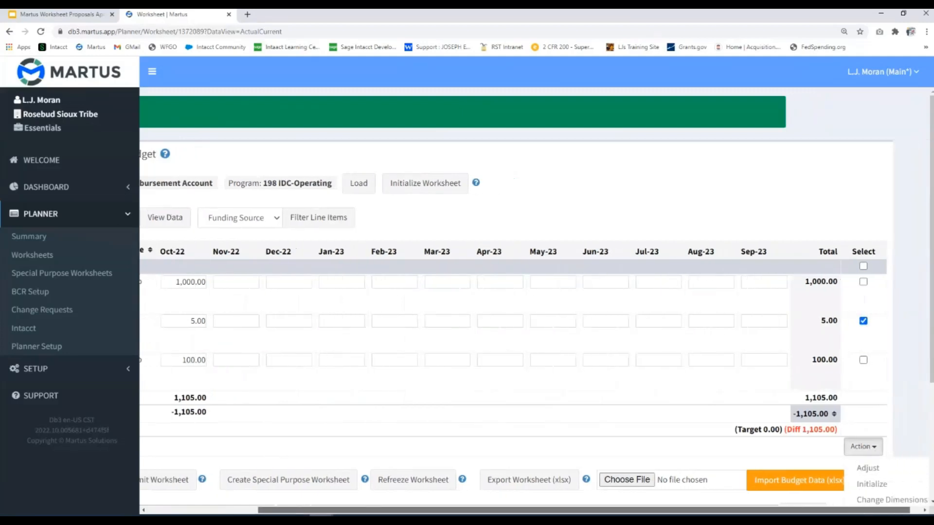
left_click(893, 501)
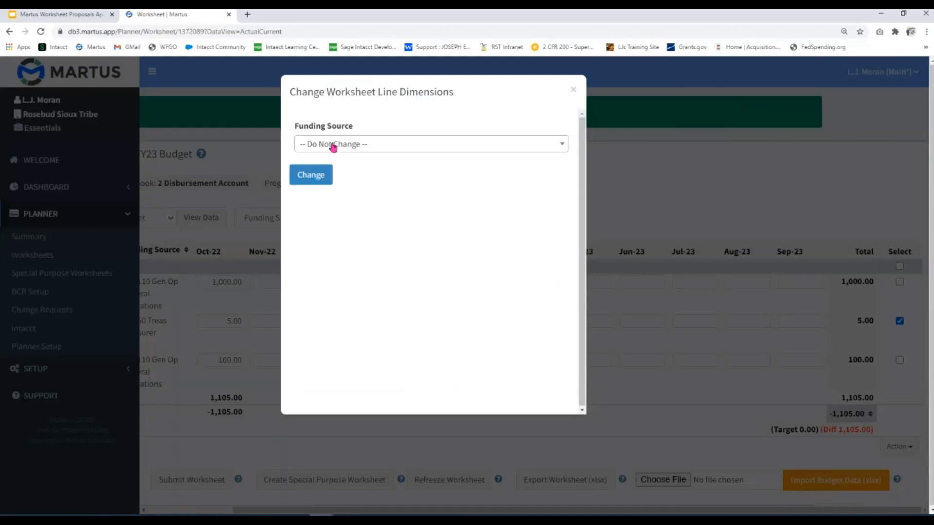
left_click(339, 152)
type("100.110")
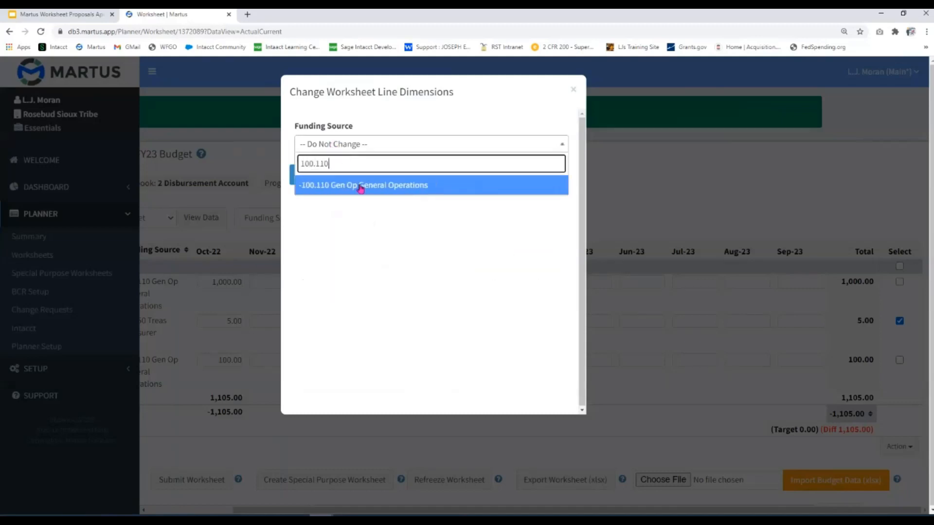
left_click(360, 189)
left_click(311, 175)
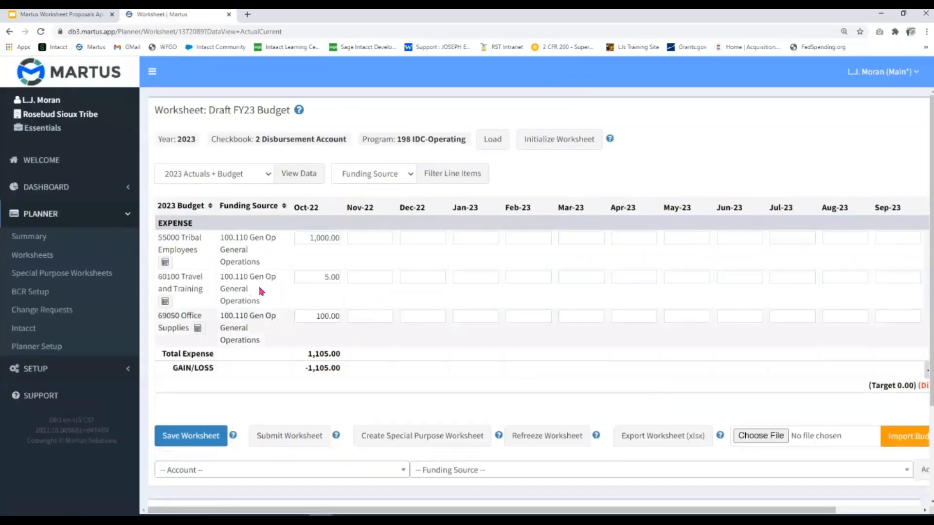
left_click_drag(260, 303, 229, 276)
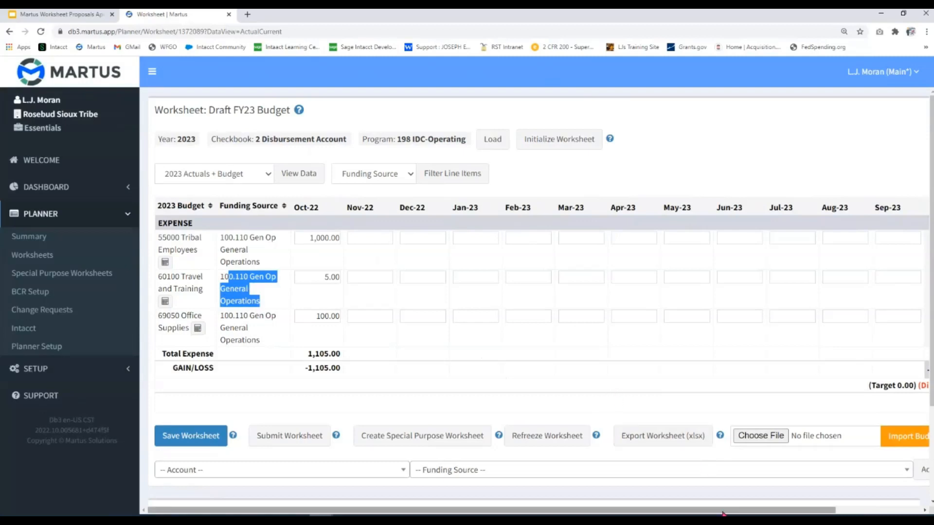
Step: Delete the 60100 Travel and Training line from the worksheet
left_click_drag(722, 512, 807, 512)
left_click(899, 277)
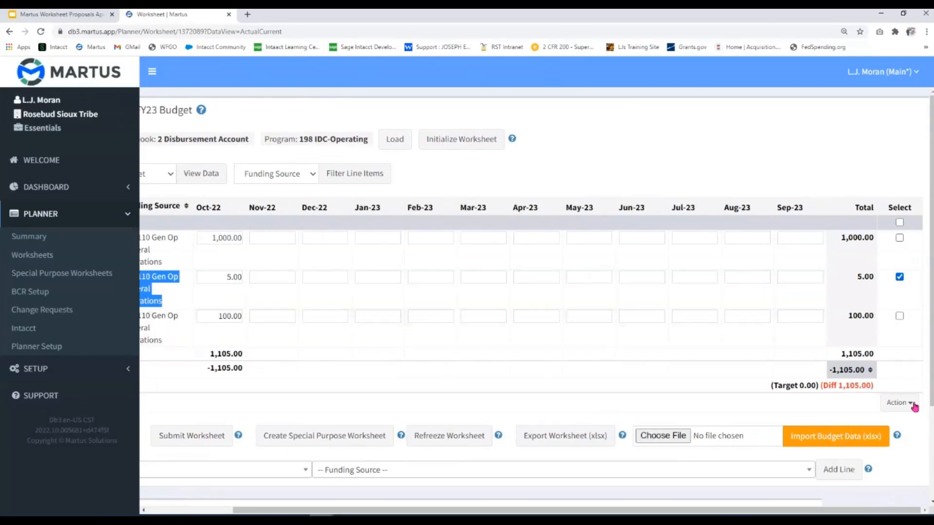
left_click(909, 407)
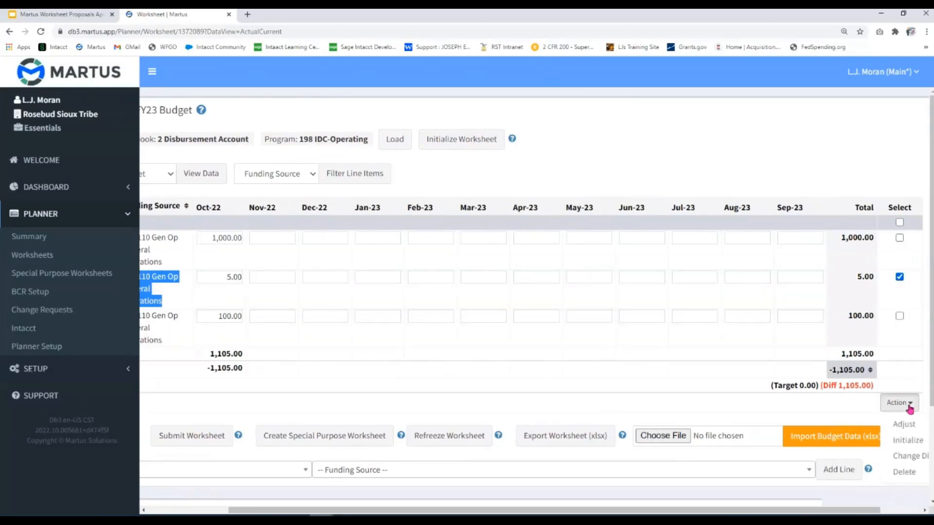
left_click(905, 474)
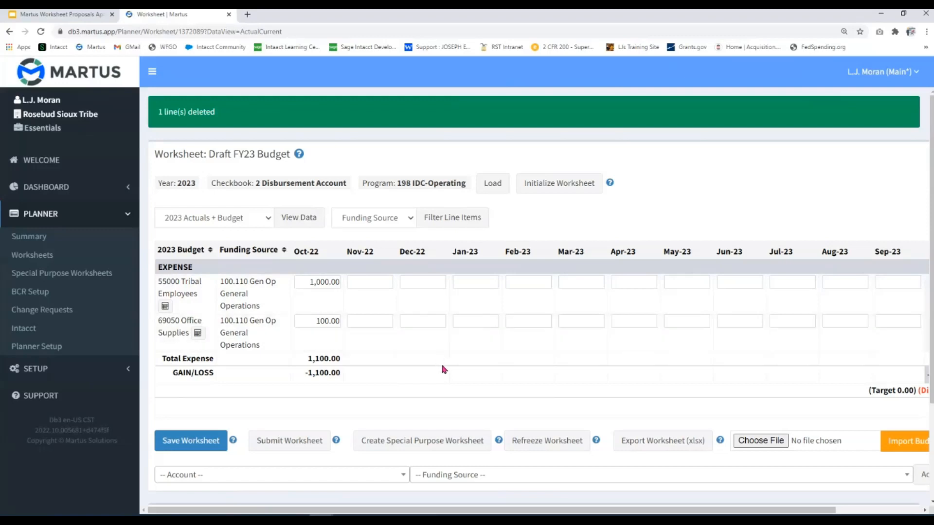
left_click_drag(736, 512, 482, 323)
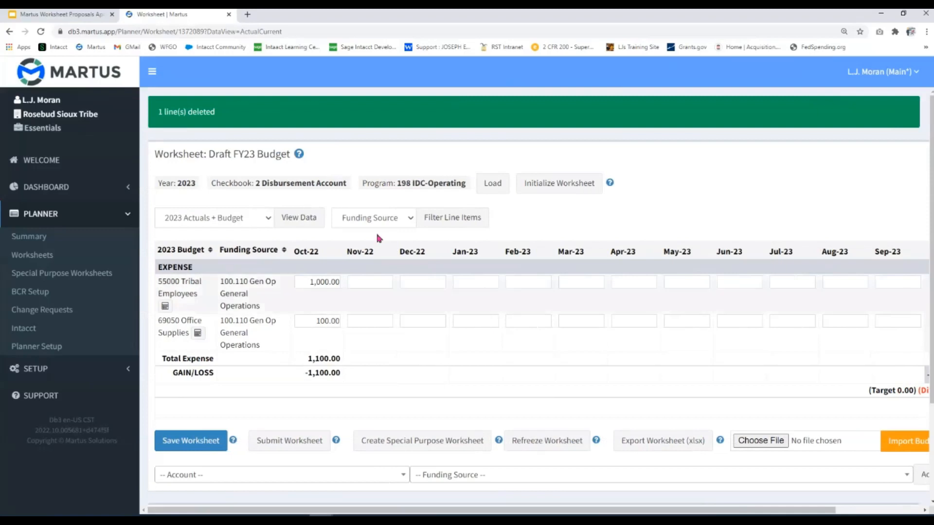
Step: Display the 2022 Actuals + Budget data in the worksheet as the comparison view
left_click(221, 218)
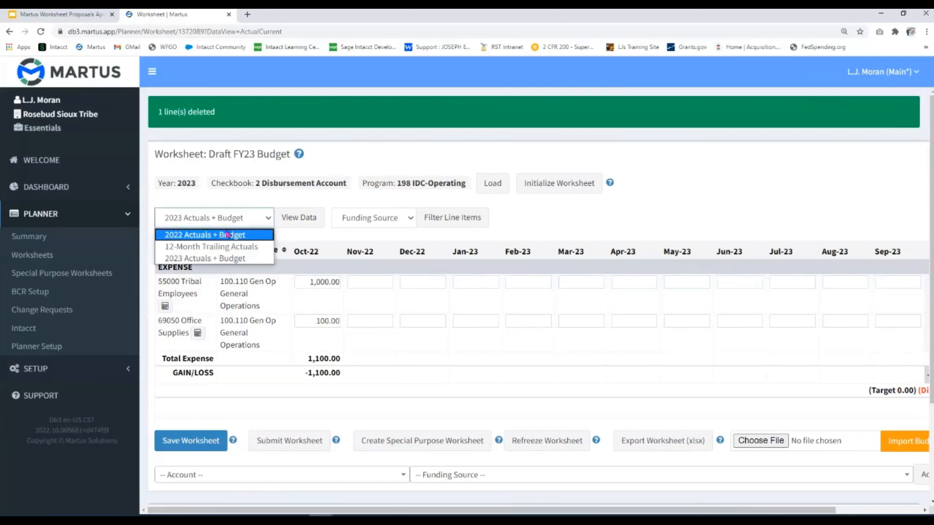
left_click(248, 235)
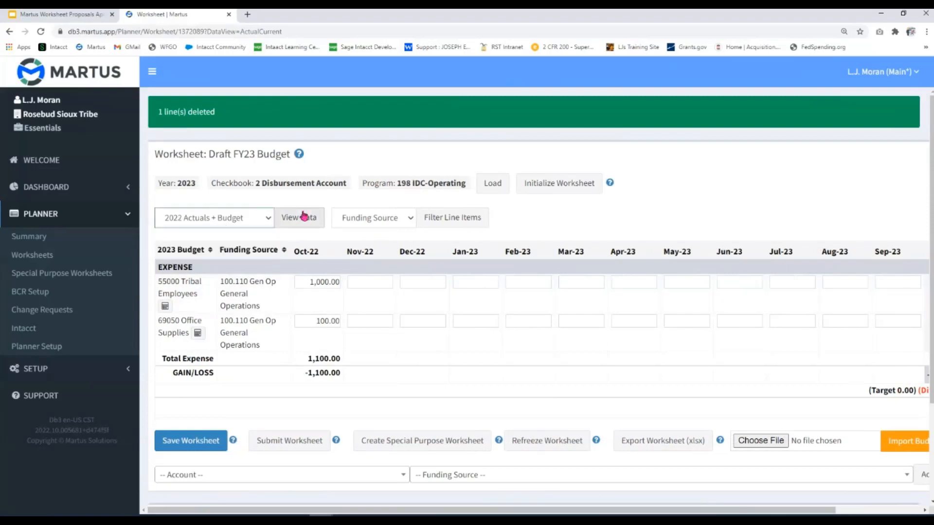
left_click(303, 216)
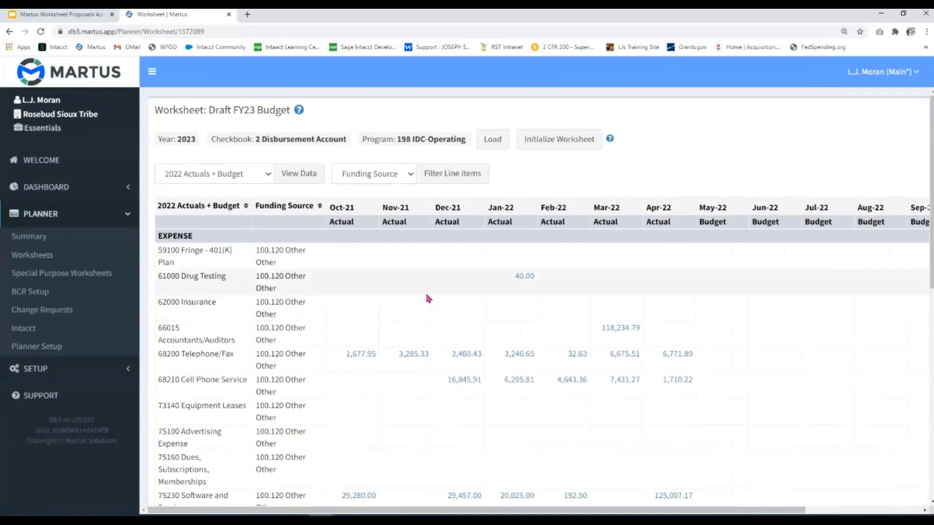
Step: Examine the 2022 expense accounts and monthly actuals against the lines of the 2023 budget
scroll(425, 292, "down", 7)
scroll(401, 205, "up", 6)
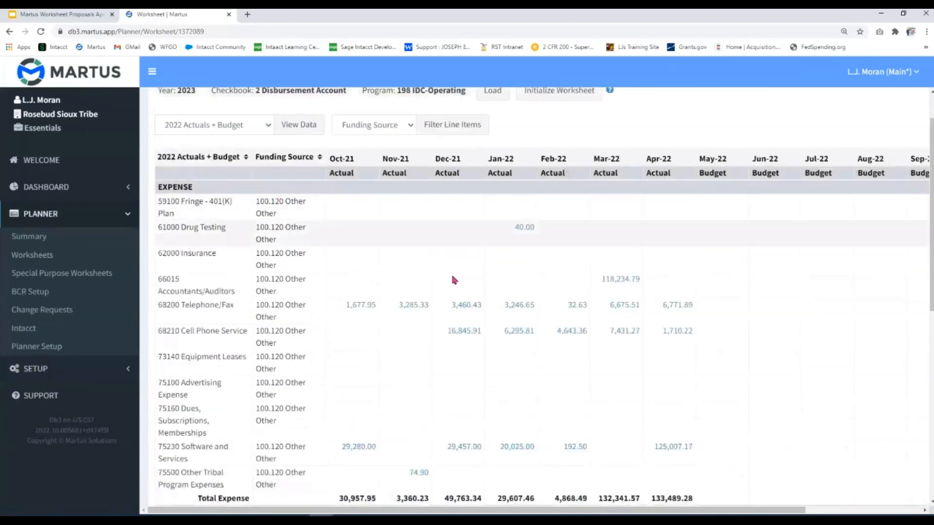
scroll(448, 256, "down", 8)
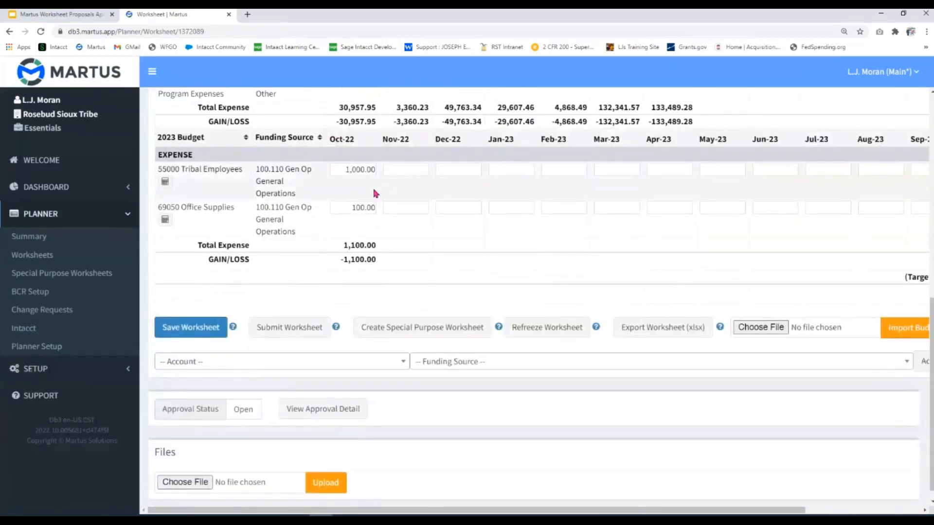
scroll(403, 243, "up", 1)
scroll(403, 243, "up", 6)
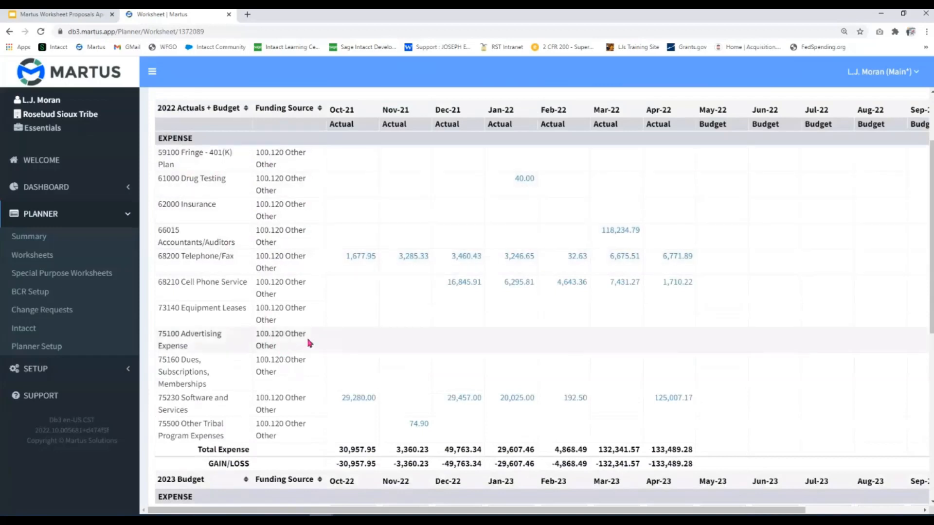
left_click_drag(285, 180, 170, 180)
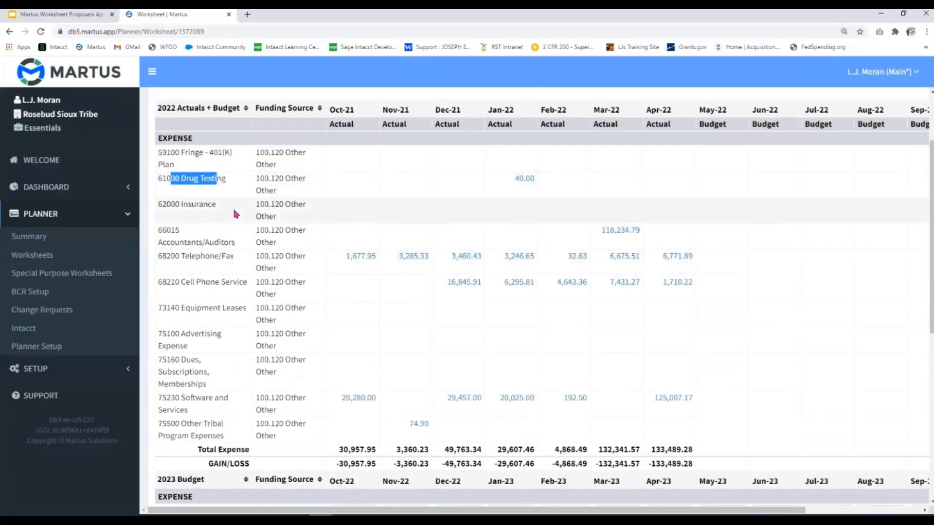
scroll(232, 185, "up", 2)
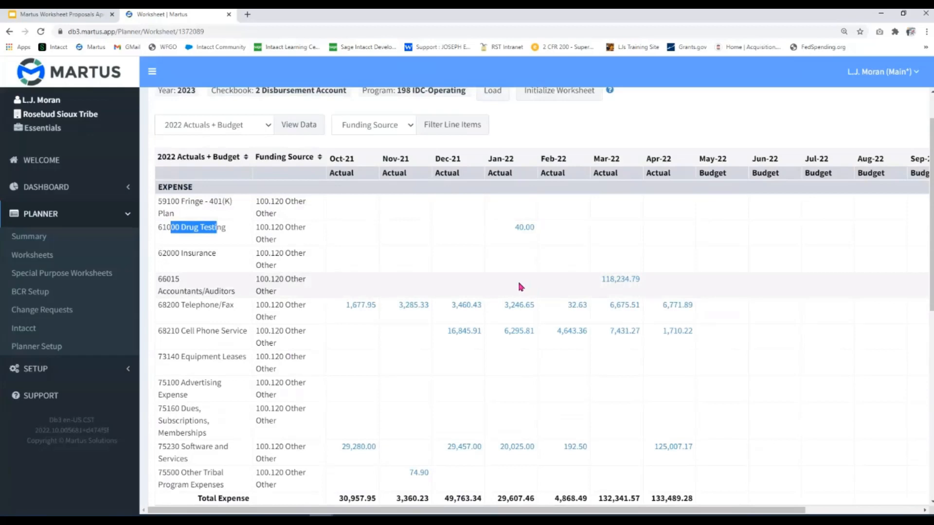
scroll(466, 262, "up", 2)
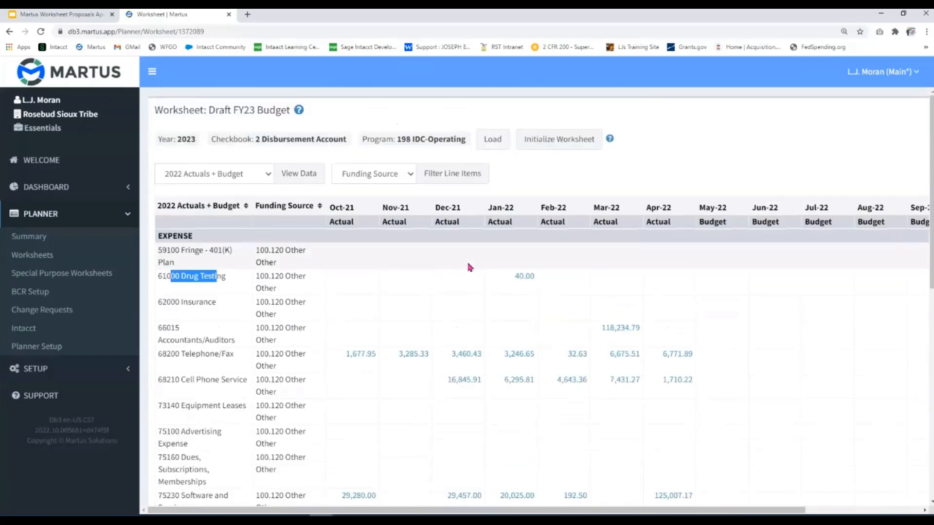
Step: Load the missing prior-year lines into the 2023 budget
left_click(490, 142)
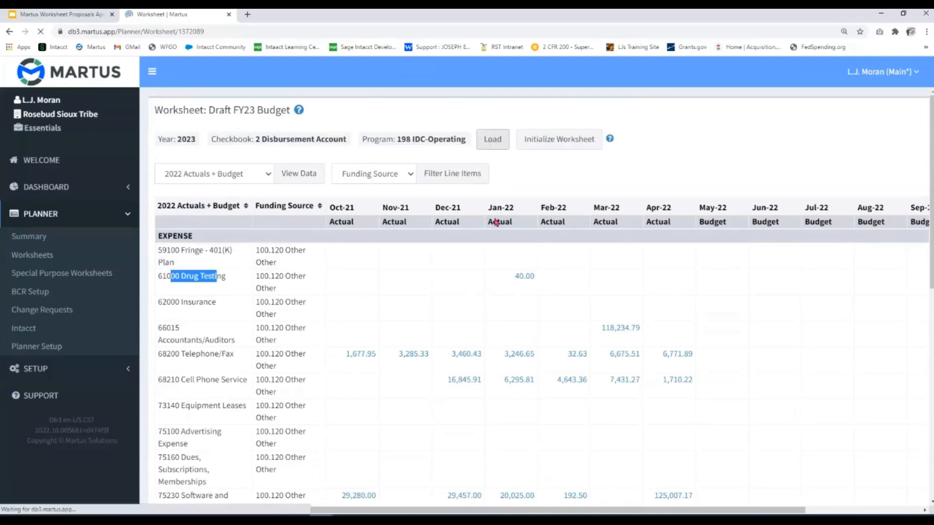
scroll(506, 238, "down", 15)
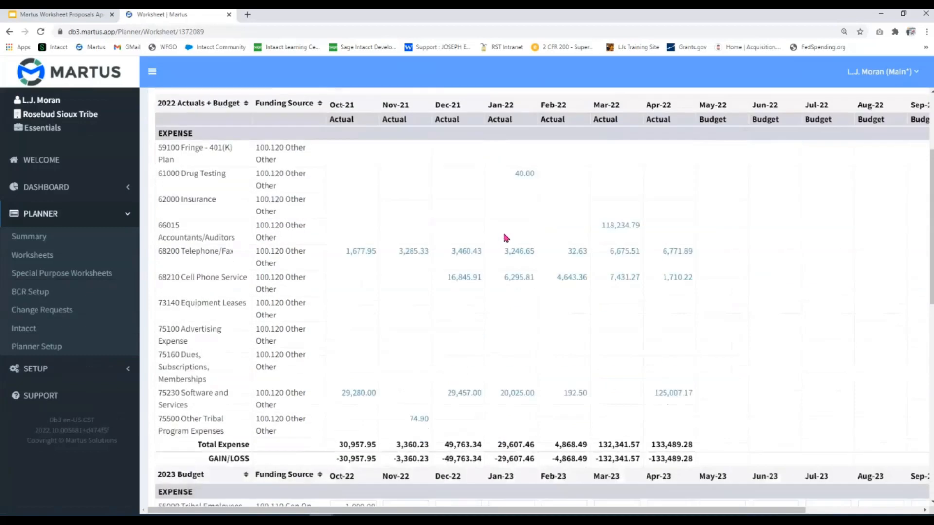
scroll(507, 238, "up", 15)
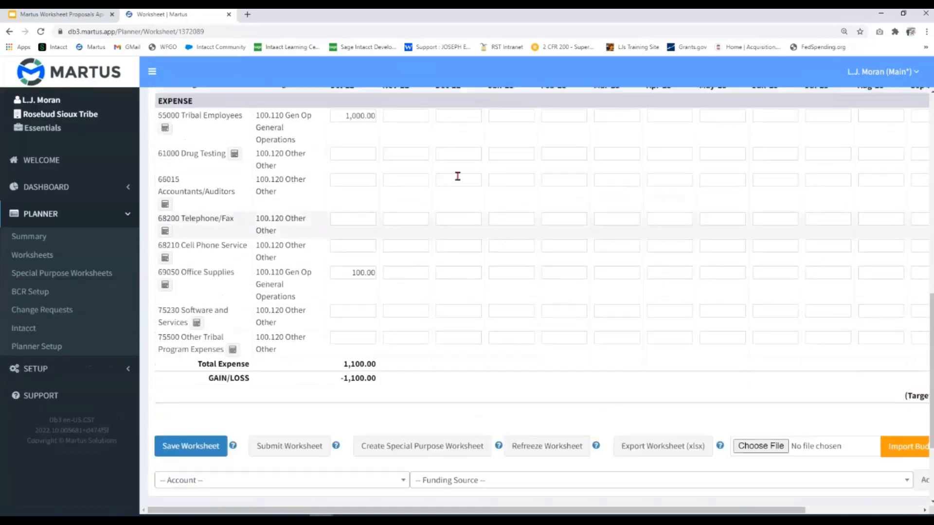
Step: Review the expense lines loaded into the 2023 budget and the account and funding source choices for adding a line manually
left_click_drag(170, 115, 232, 126)
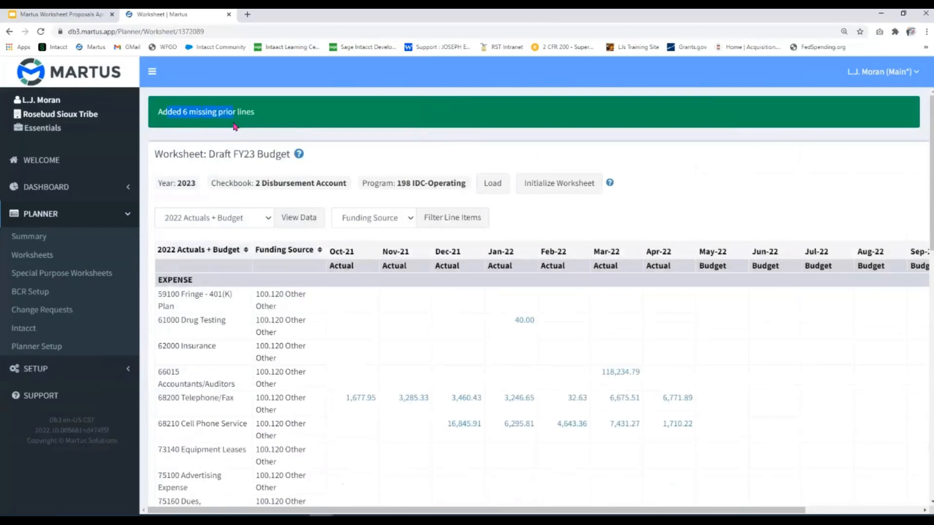
scroll(422, 177, "down", 4)
scroll(422, 176, "down", 9)
scroll(428, 195, "up", 3)
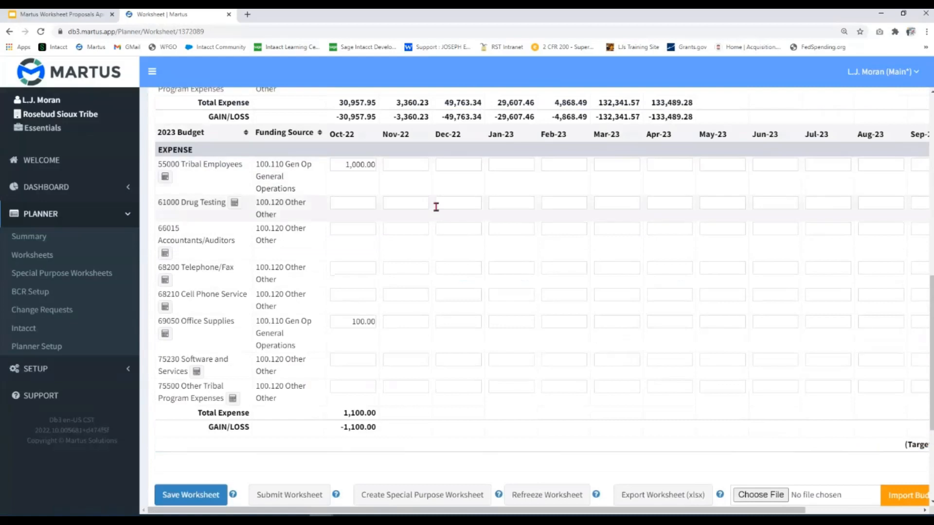
left_click_drag(159, 201, 198, 203)
left_click_drag(162, 229, 199, 241)
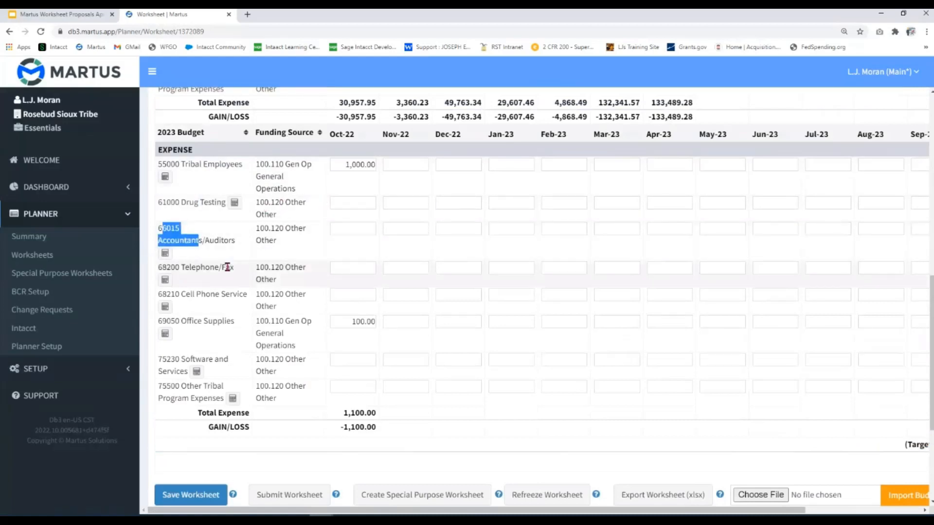
left_click(226, 300)
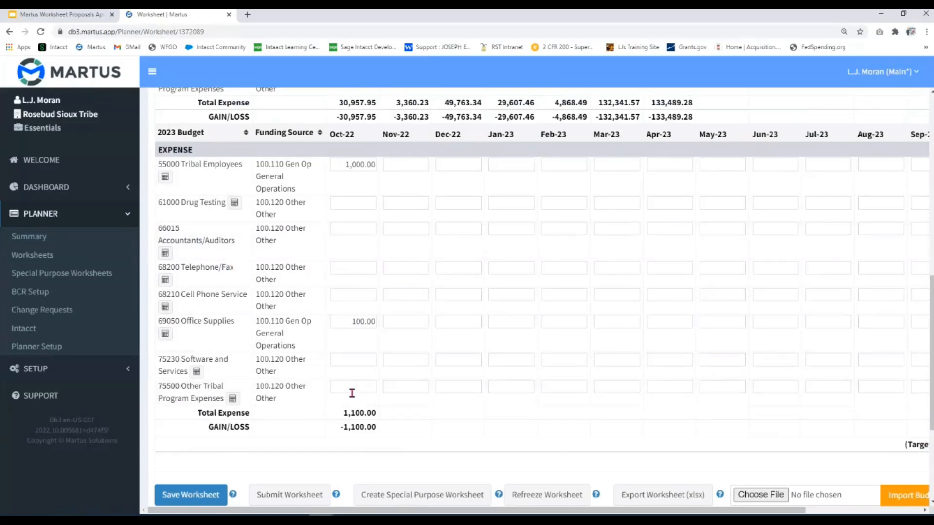
scroll(350, 392, "down", 4)
left_click(241, 353)
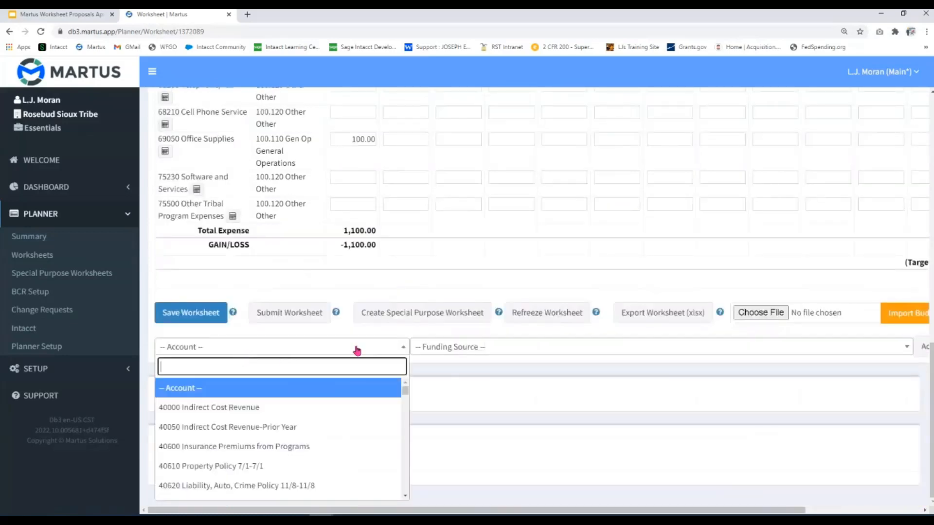
left_click(462, 348)
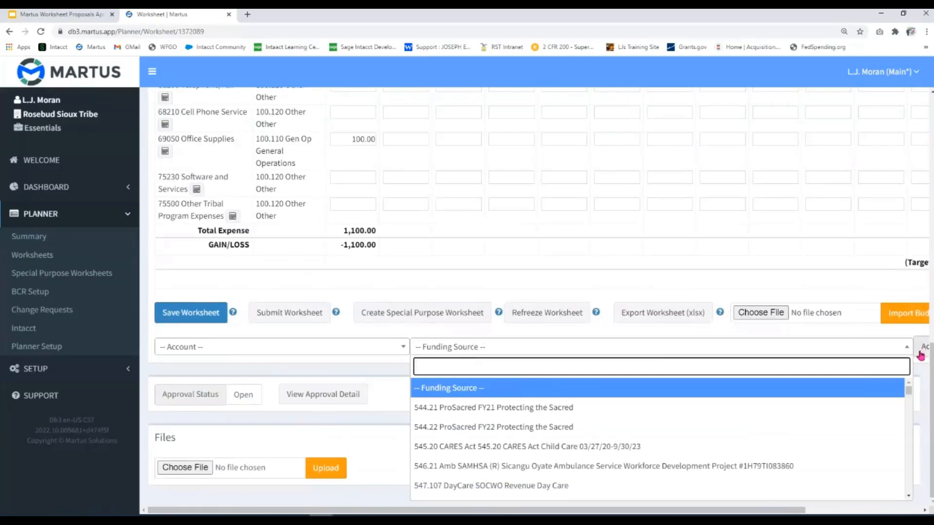
left_click(322, 277)
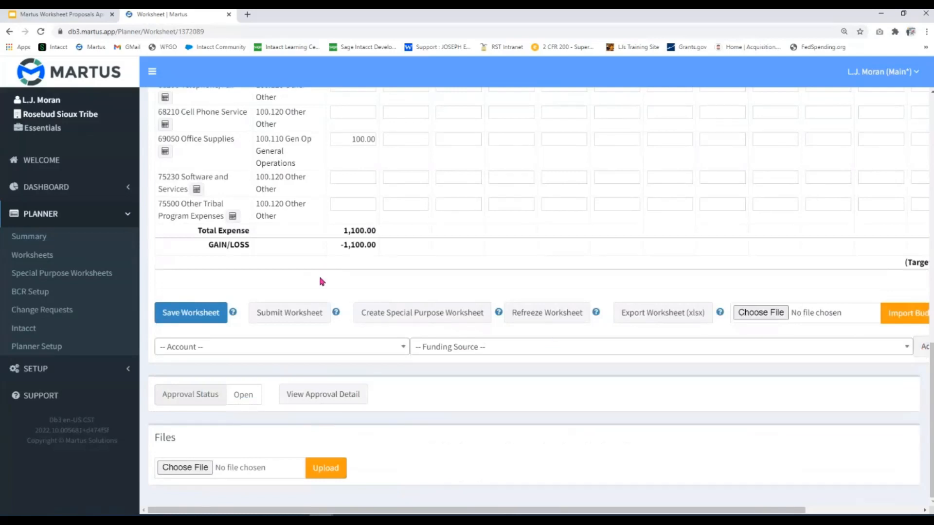
Step: Set the Oct-22 budget to 500 for Drug Testing, 45 for Accountants/Auditors and 25 for Telephone/Fax
scroll(375, 280, "up", 4)
left_click(366, 215)
type("500")
left_click(370, 245)
type("45")
left_click(373, 285)
type("25")
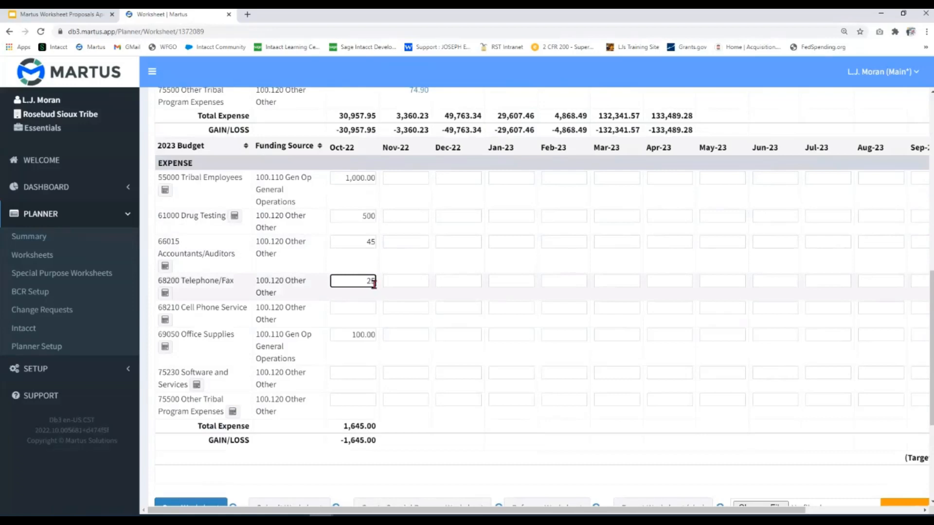
Step: Set the Oct-22 budget to 800 for Cell Phone Service, 11 for Software and Services and 45 for Other Tribal Program Expenses, and save the worksheet
left_click(364, 308)
type("800")
left_click(372, 373)
type("11")
left_click(363, 400)
type("45")
left_click(456, 451)
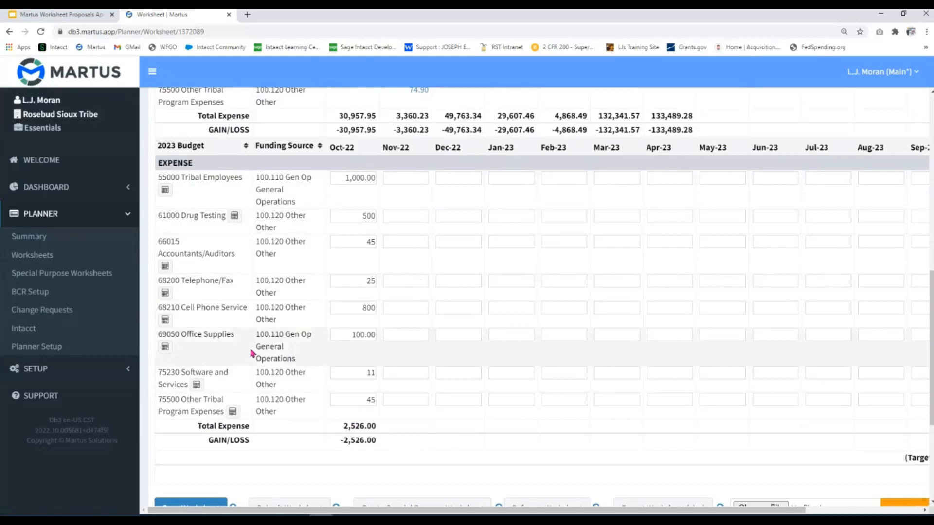
scroll(265, 340, "down", 1)
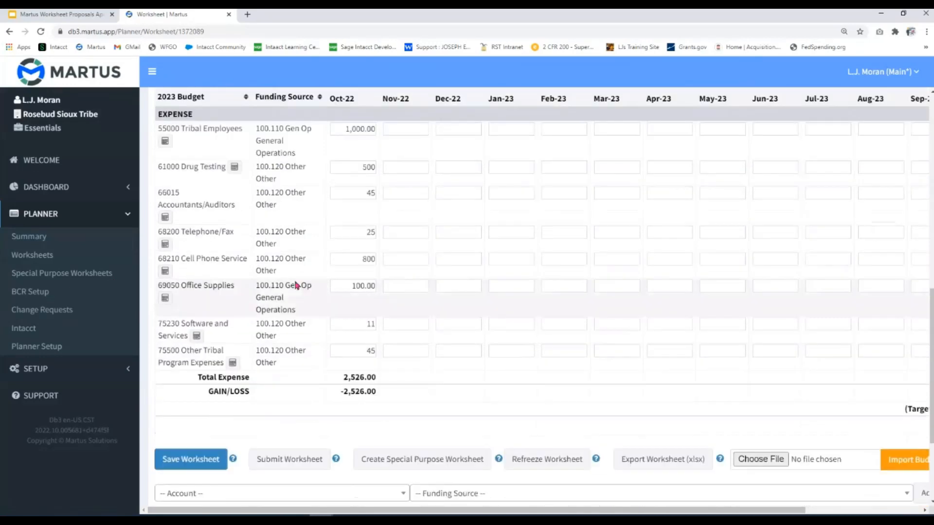
left_click(189, 461)
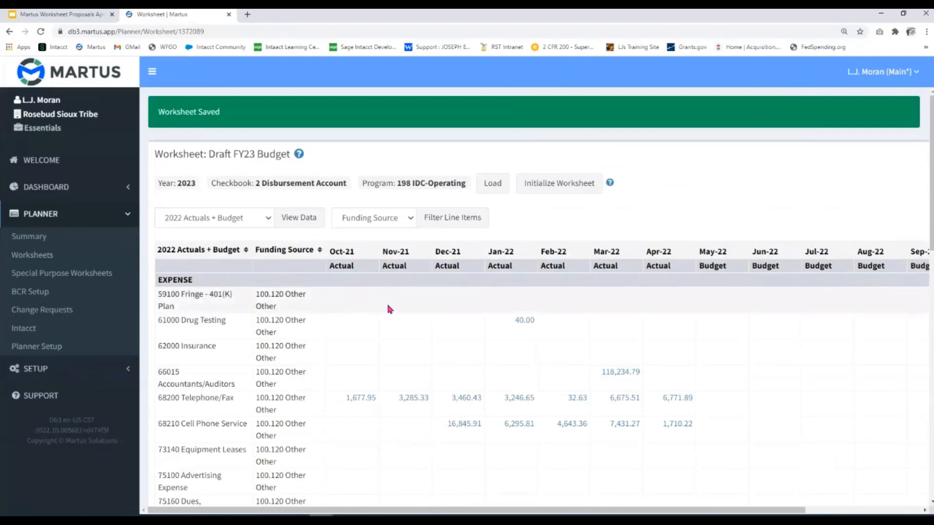
scroll(398, 291, "down", 9)
scroll(442, 292, "down", 1)
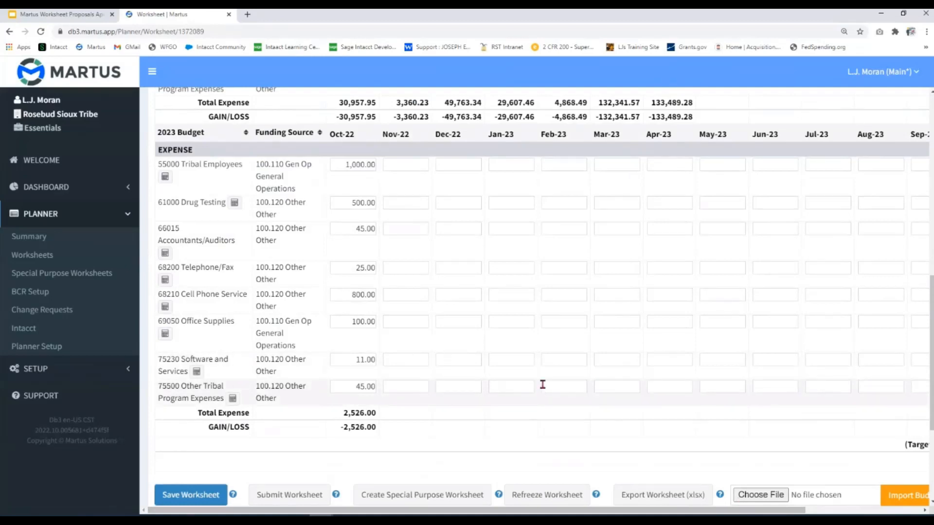
Step: Delete all the expense lines from the 2023 budget in one bulk action
scroll(542, 381, "up", 5)
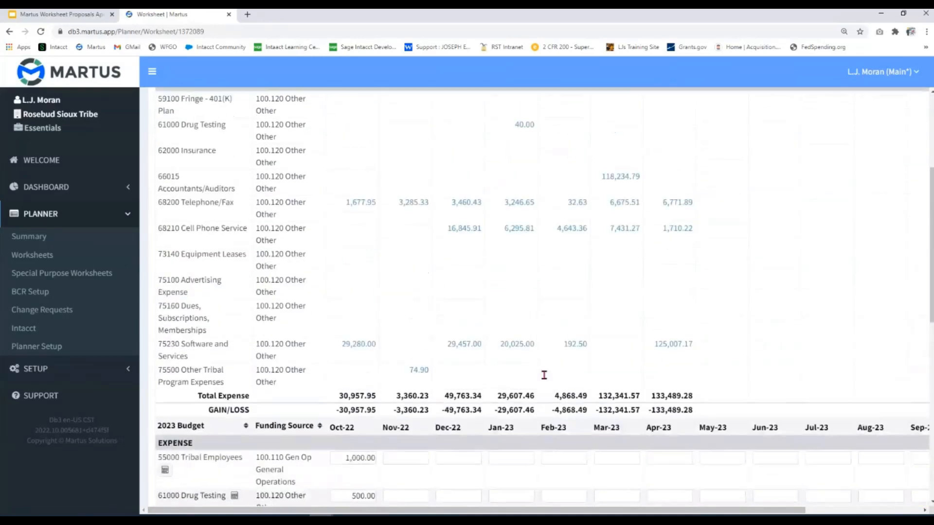
scroll(661, 473, "up", 1)
left_click_drag(710, 514, 694, 475)
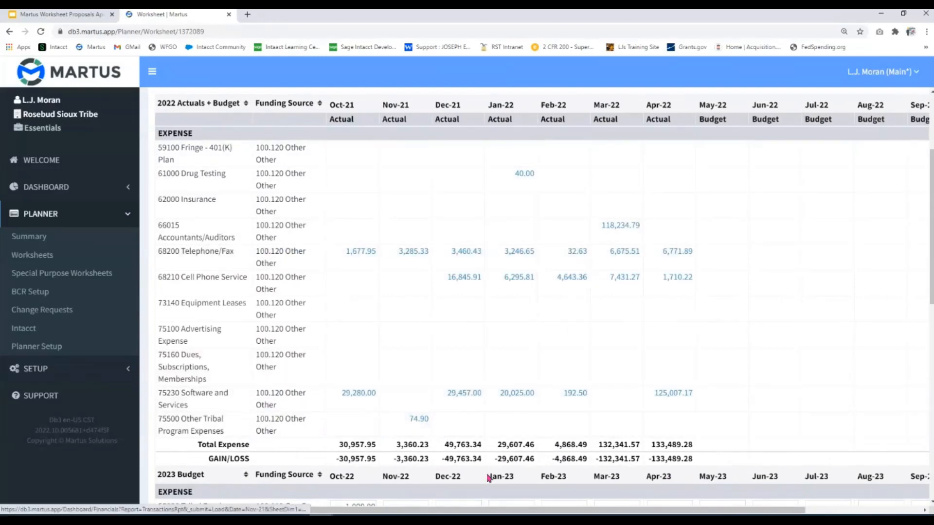
left_click_drag(505, 511, 666, 510)
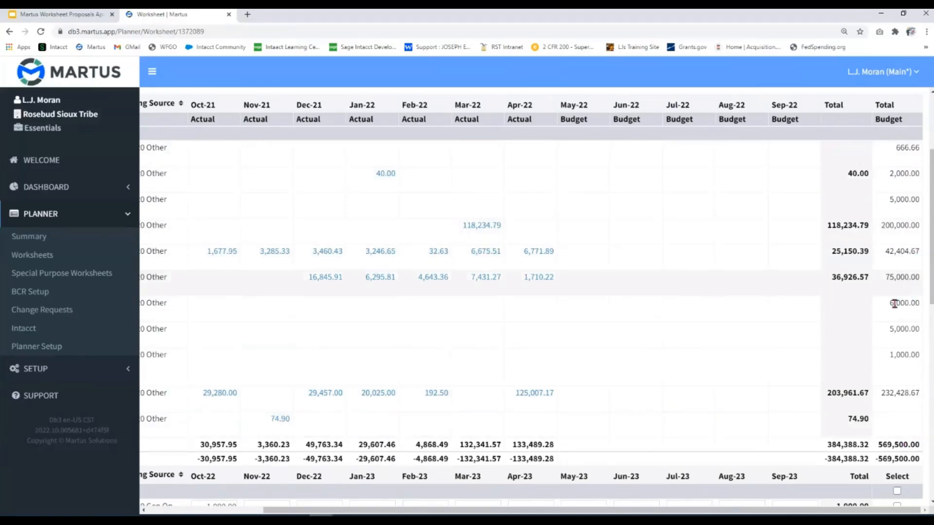
scroll(827, 321, "down", 6)
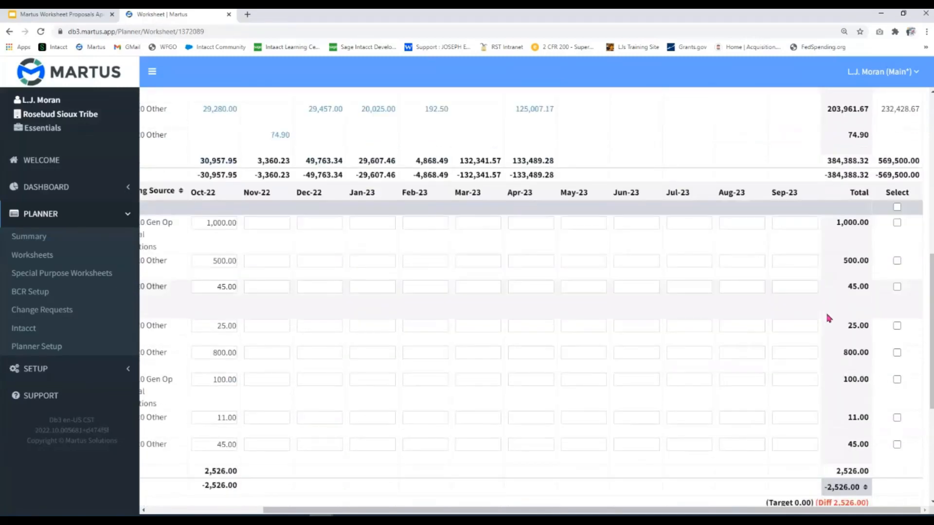
left_click_drag(761, 513, 729, 511)
left_click(897, 197)
scroll(904, 223, "down", 5)
left_click(895, 280)
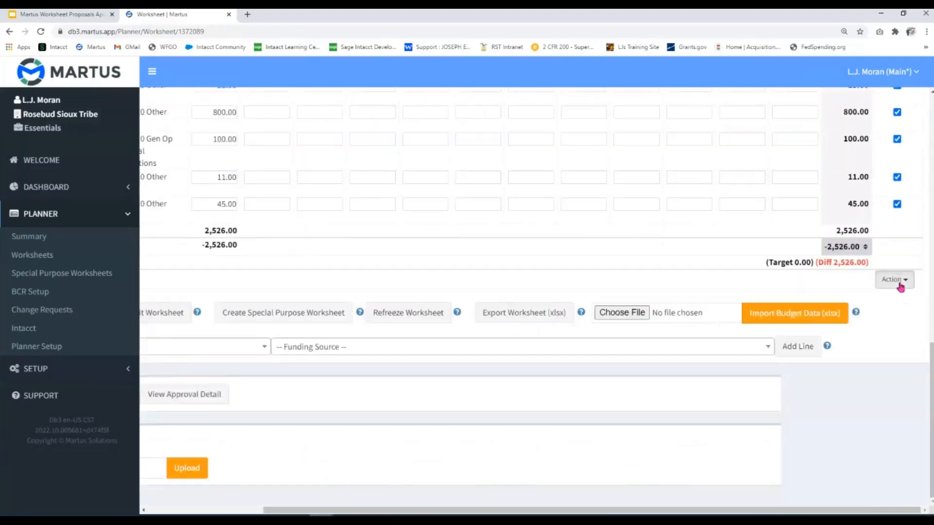
left_click(899, 351)
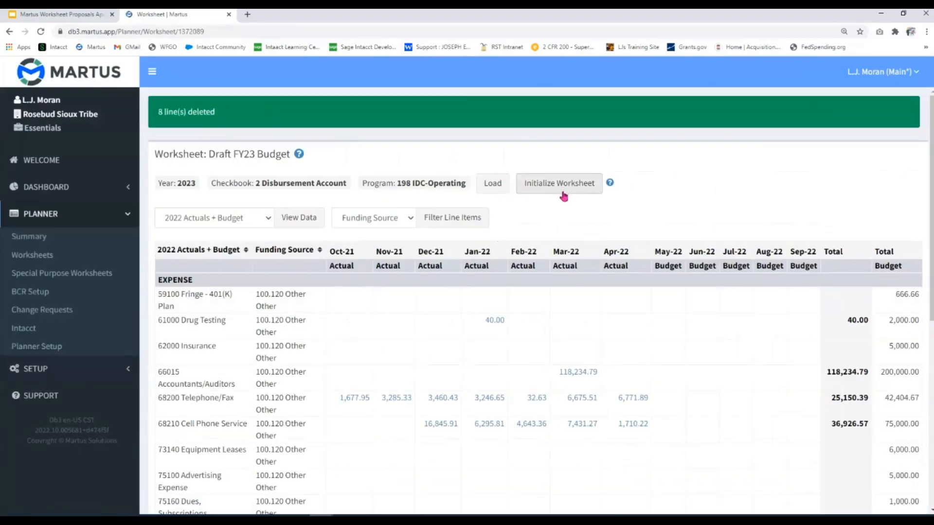
Step: Load the missing prior-year lines into the emptied 2023 budget and review them against the 2022 lines
left_click(494, 187)
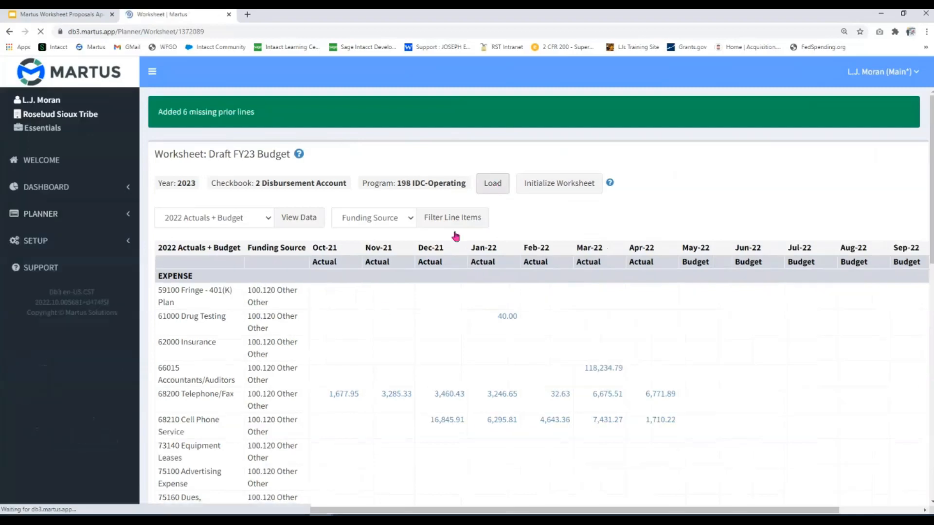
scroll(388, 297, "down", 9)
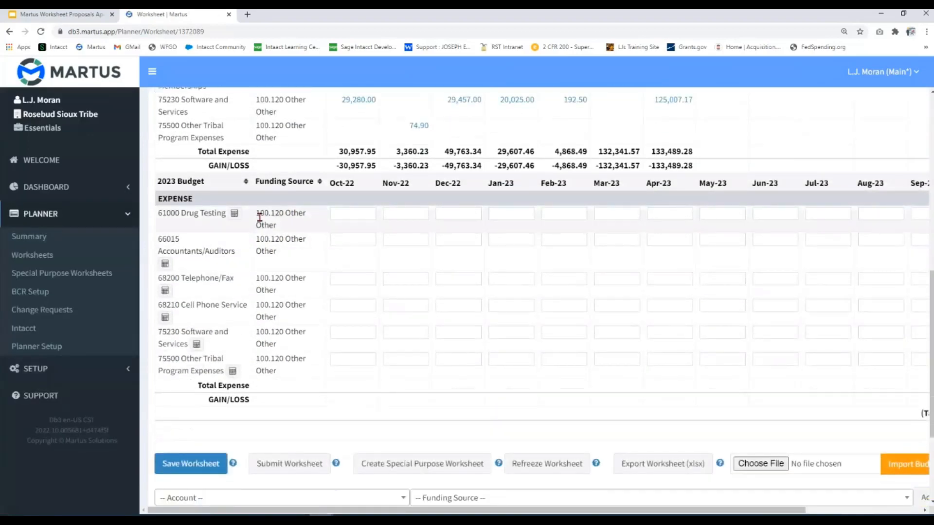
scroll(421, 353, "up", 1)
scroll(422, 353, "up", 6)
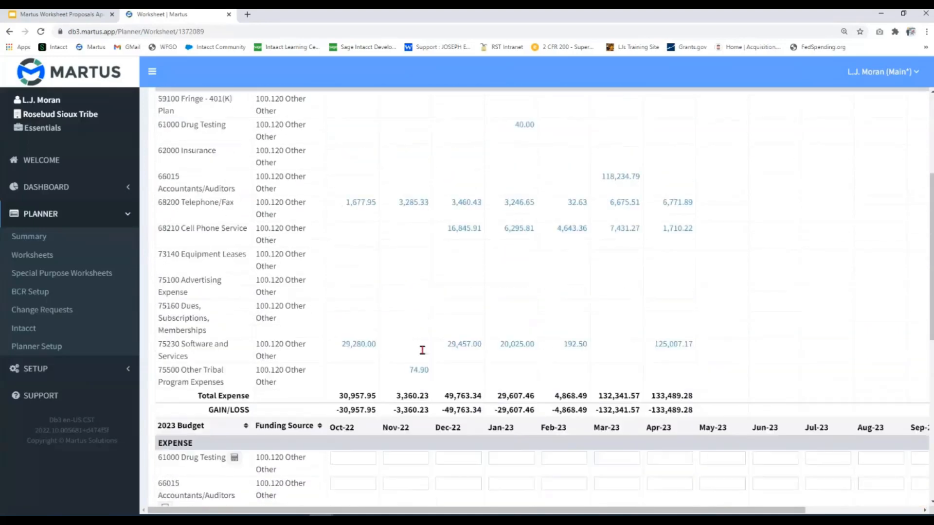
scroll(422, 351, "up", 2)
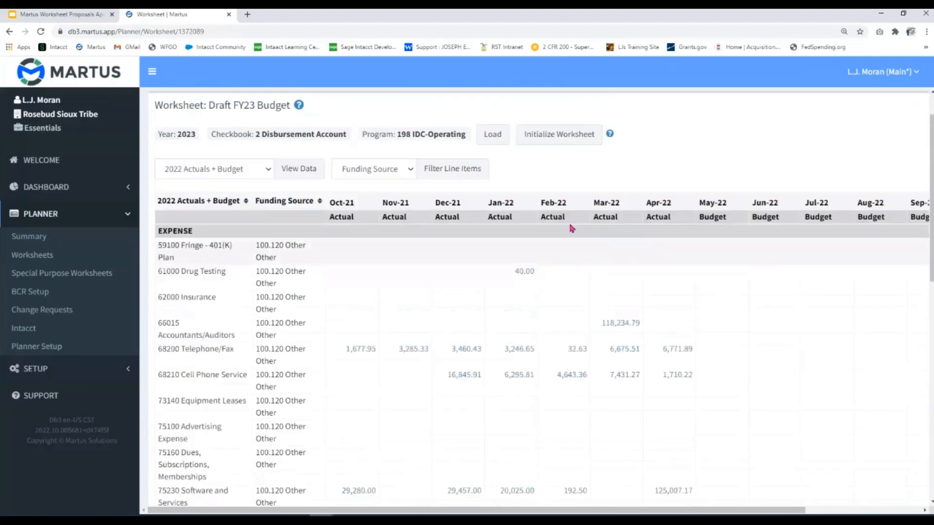
Step: Initialize the worksheet with all 2022 budget numbers for October through September at 100%
left_click(563, 141)
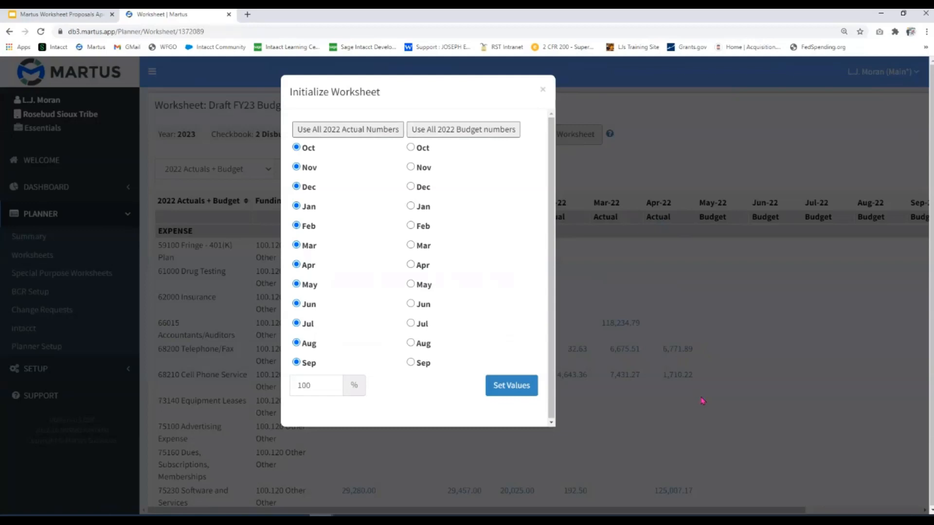
left_click(470, 130)
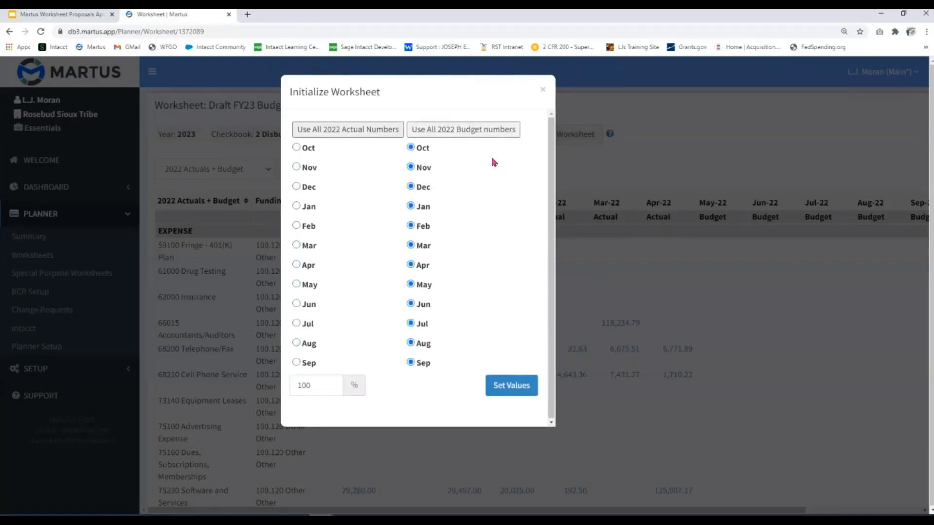
double_click(321, 386)
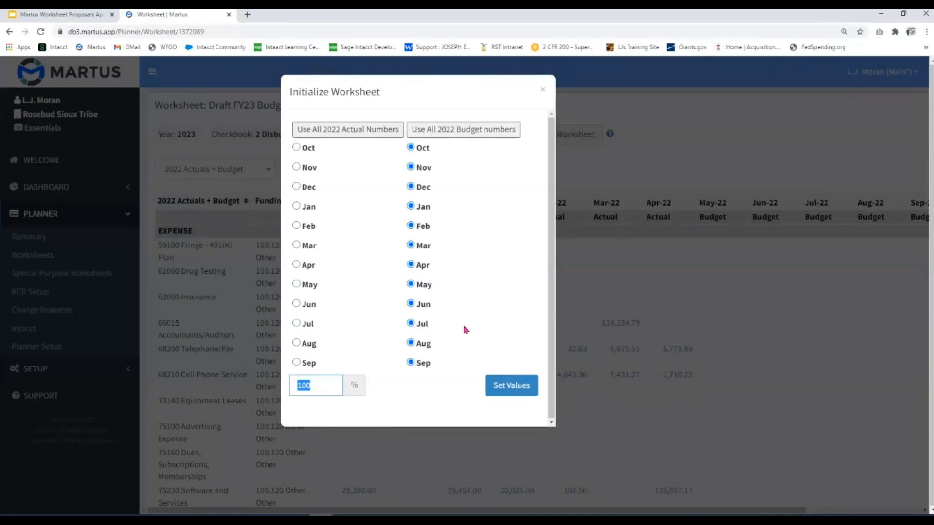
left_click(518, 389)
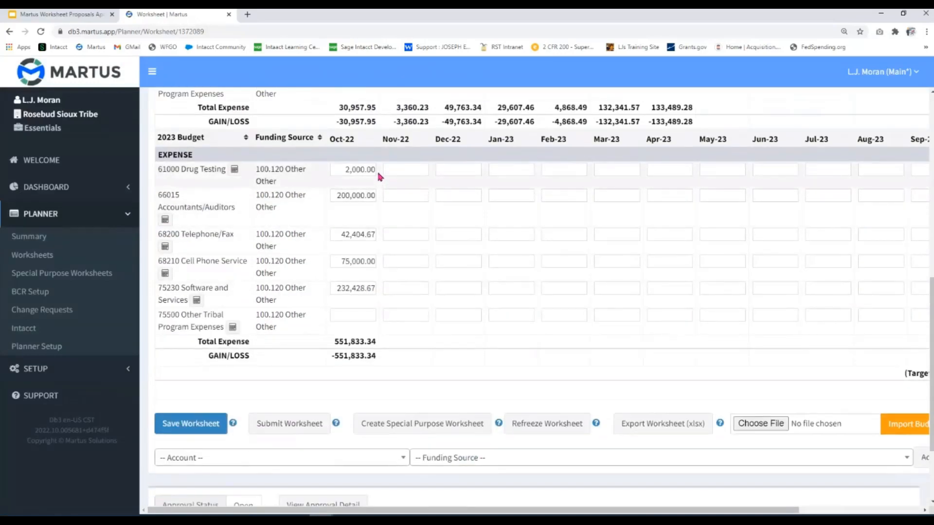
Step: Compare the initialized Oct-22 amounts with the 2022 total budget column, starting with Drug Testing
scroll(501, 194, "up", 7)
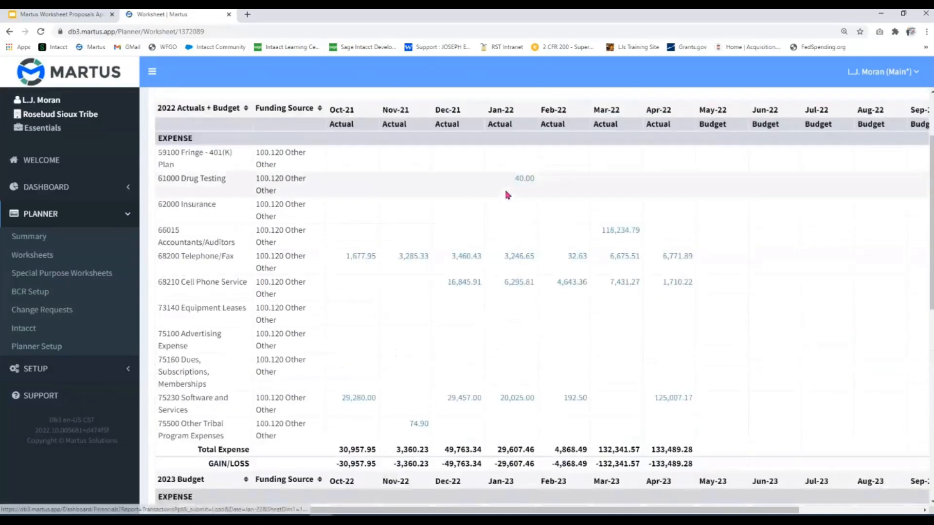
left_click_drag(731, 512, 878, 513)
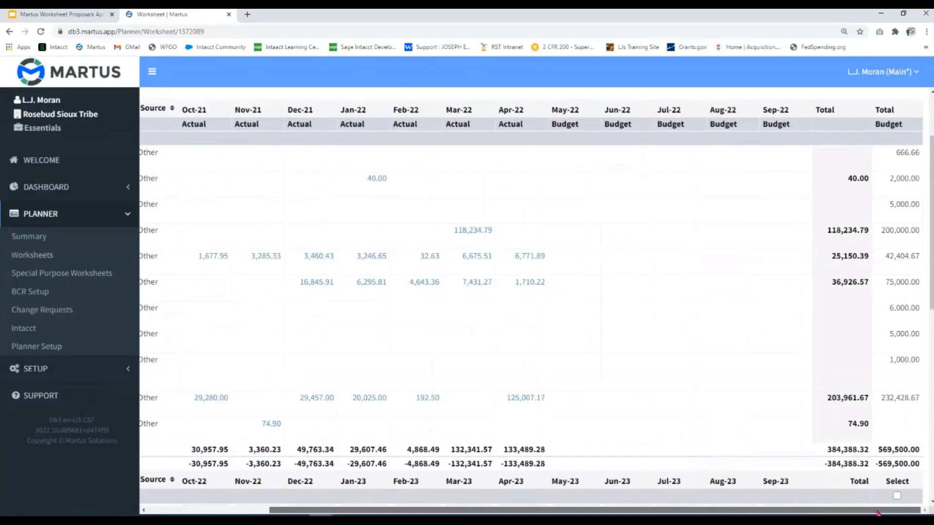
left_click_drag(890, 183, 913, 181)
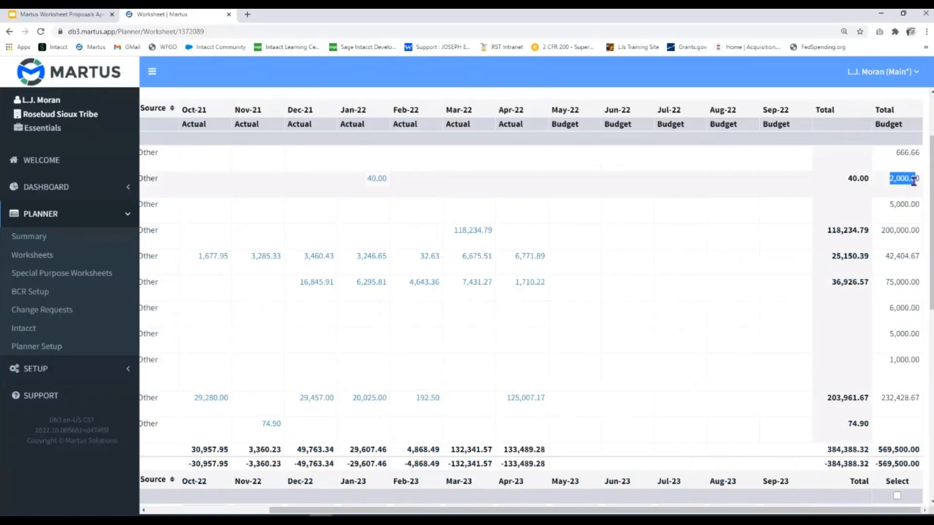
scroll(808, 341, "up", 1)
scroll(729, 350, "down", 1)
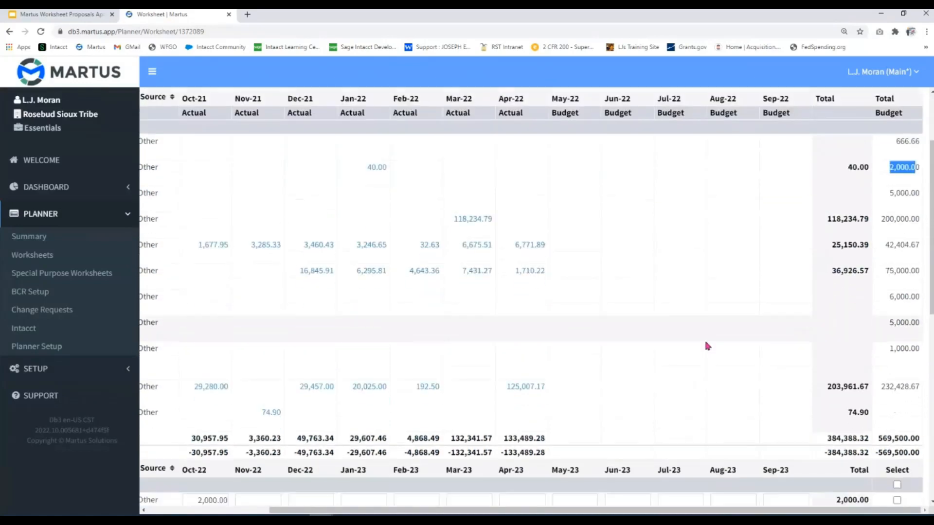
scroll(707, 347, "down", 5)
left_click_drag(525, 510, 335, 506)
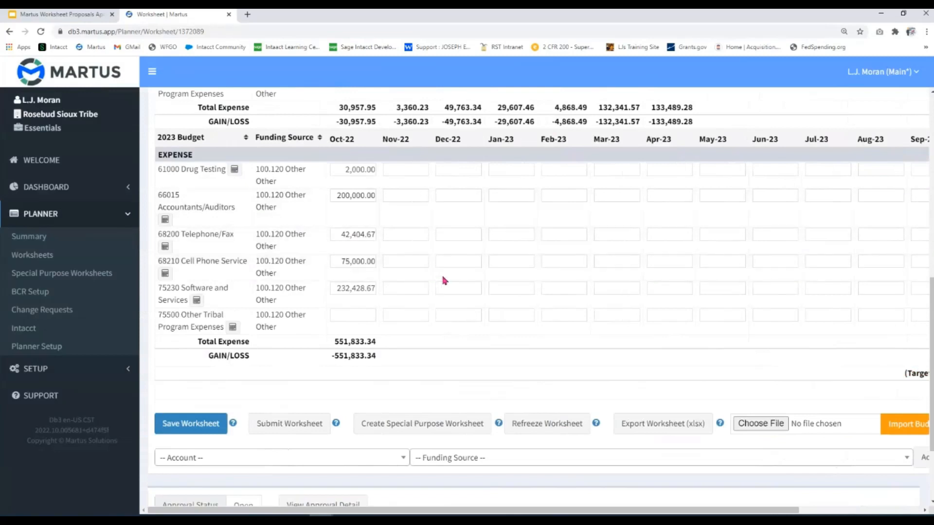
Step: Initialize the worksheet again with all 2022 budget numbers at 105% and check the Oct-22 amounts against the 2022 total budget
scroll(547, 306, "up", 6)
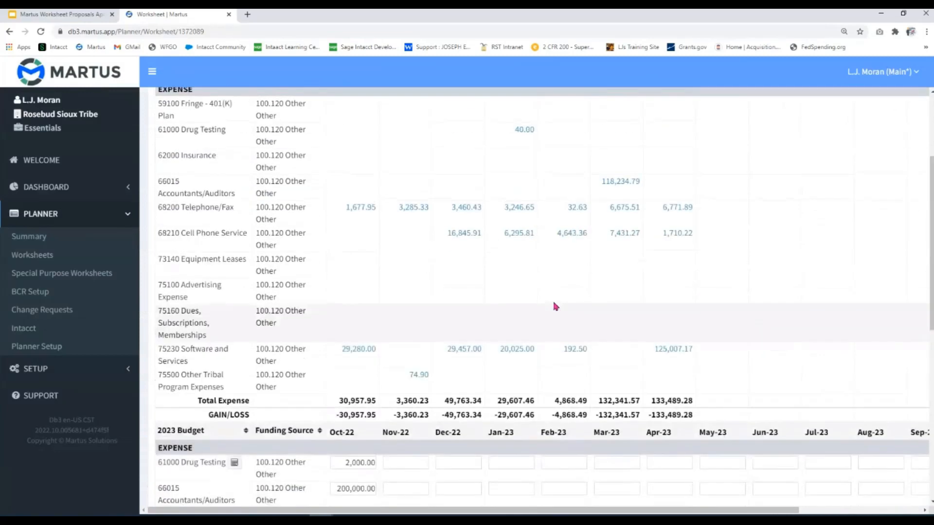
scroll(555, 305, "up", 3)
left_click(555, 138)
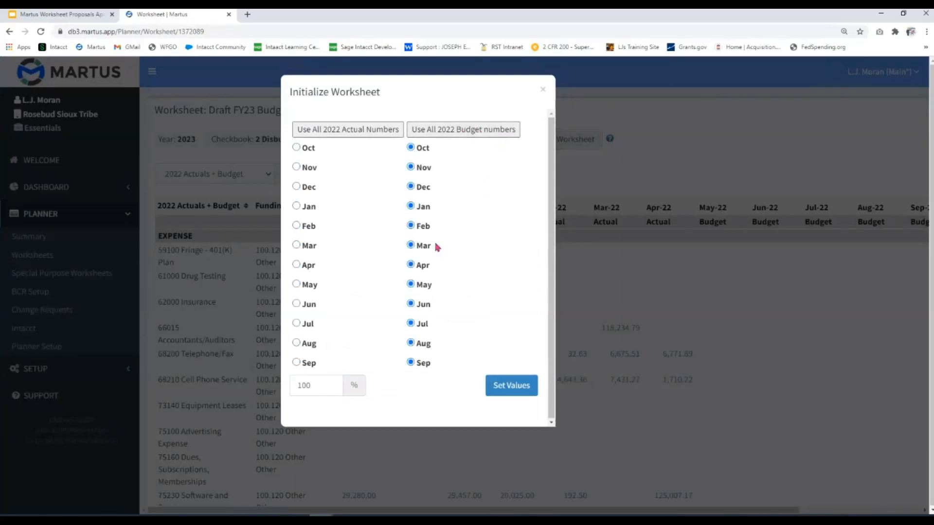
left_click_drag(316, 385, 290, 390)
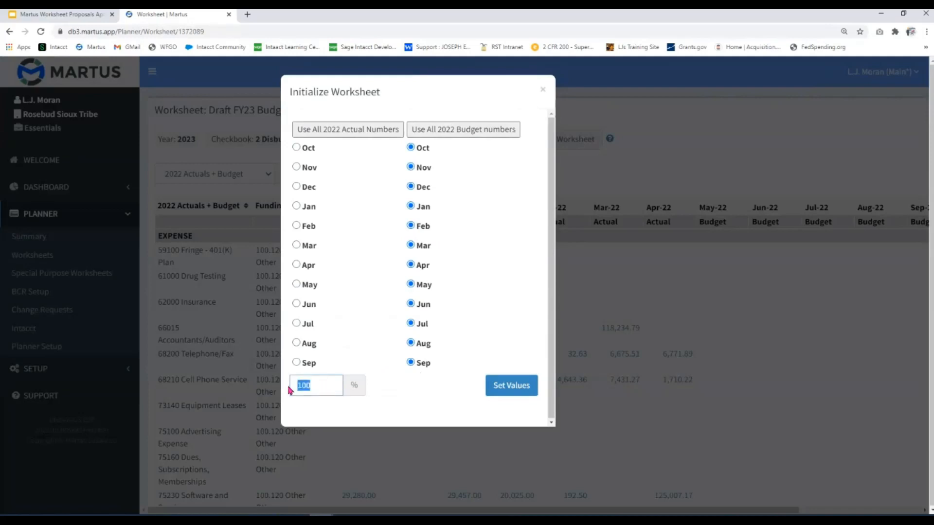
type("105")
left_click(525, 394)
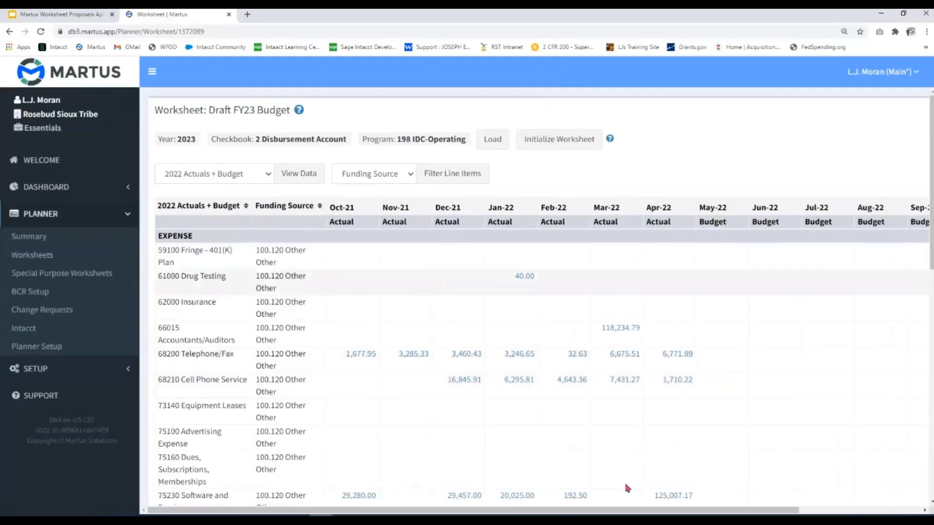
left_click_drag(660, 511, 783, 511)
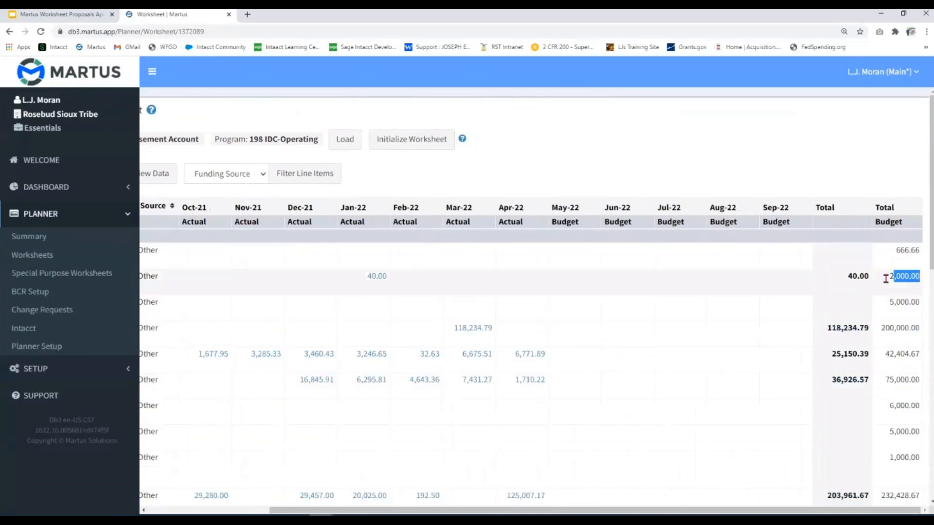
scroll(362, 300, "down", 7)
left_click_drag(544, 510, 423, 511)
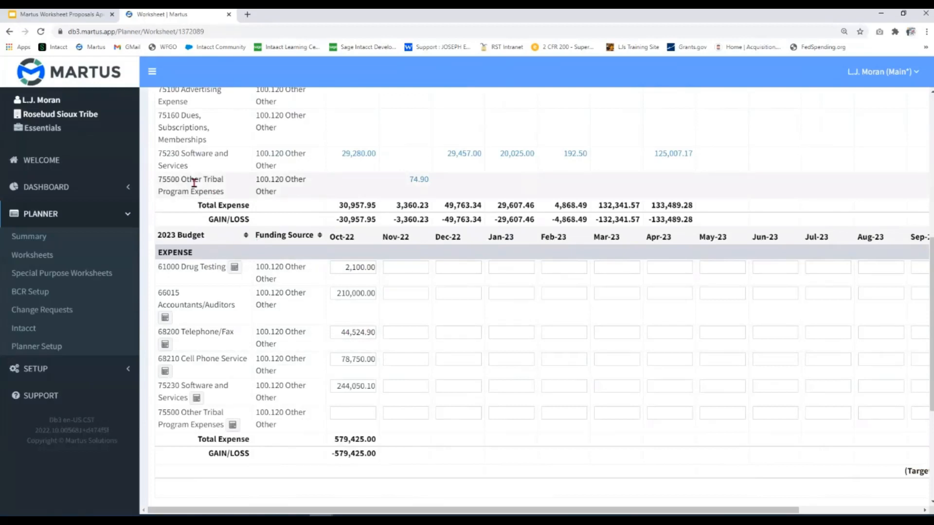
Step: Reinitialize the worksheet with all 2022 budget numbers at 95% and check the Oct-22 amount for Drug Testing
scroll(691, 338, "up", 3)
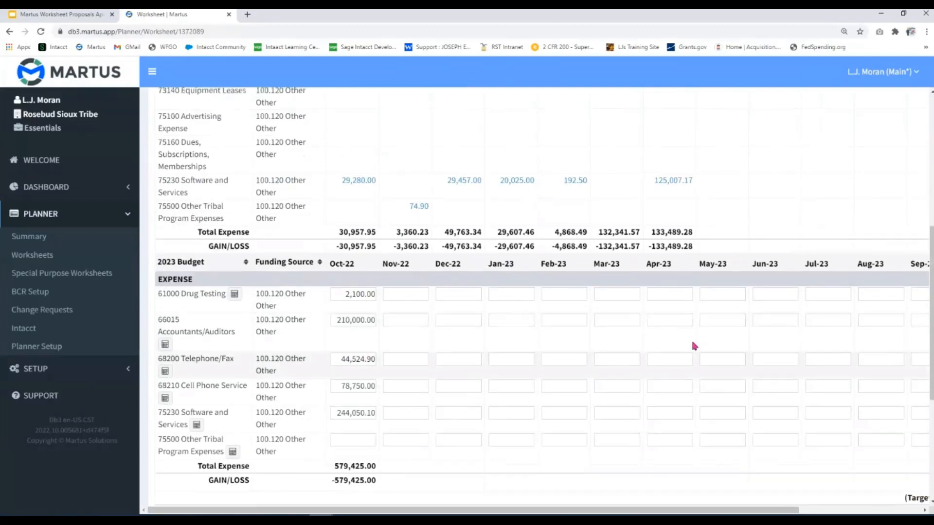
scroll(694, 346, "up", 3)
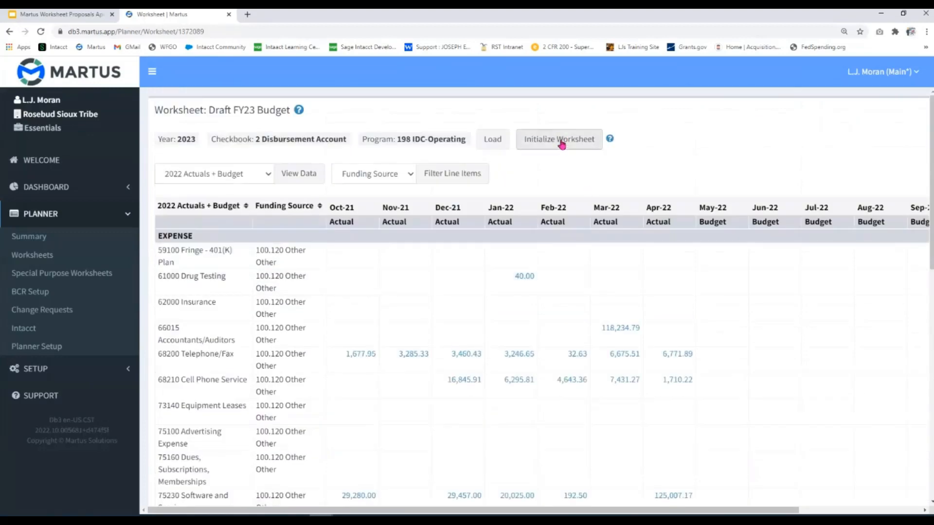
left_click(562, 143)
left_click(463, 133)
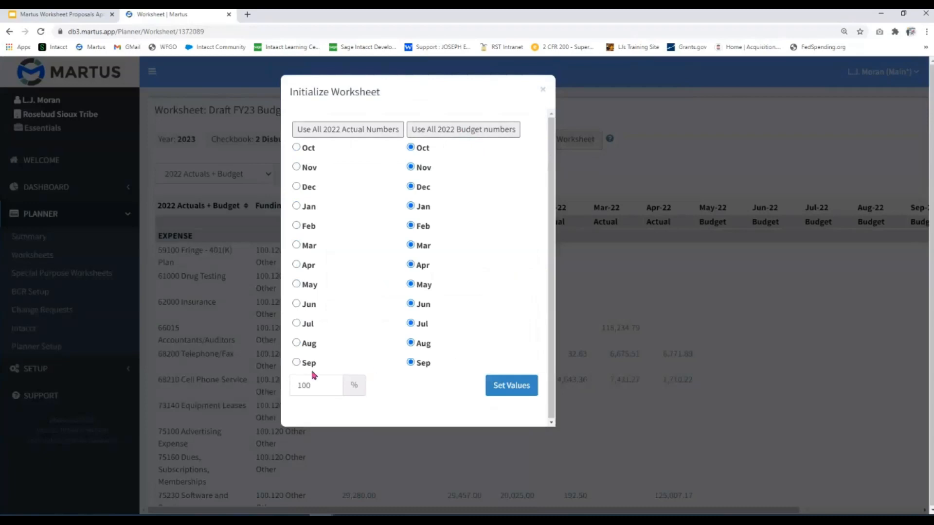
left_click_drag(320, 389, 280, 386)
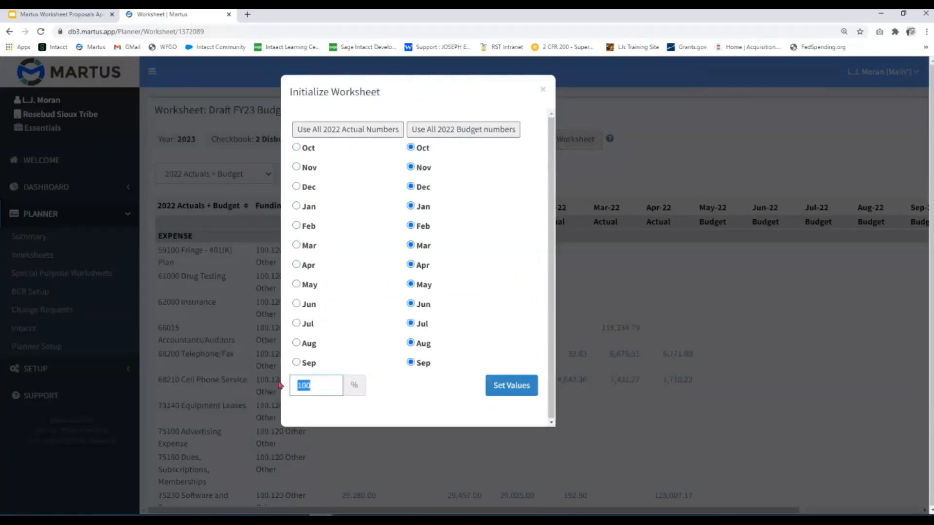
type("95")
left_click(527, 385)
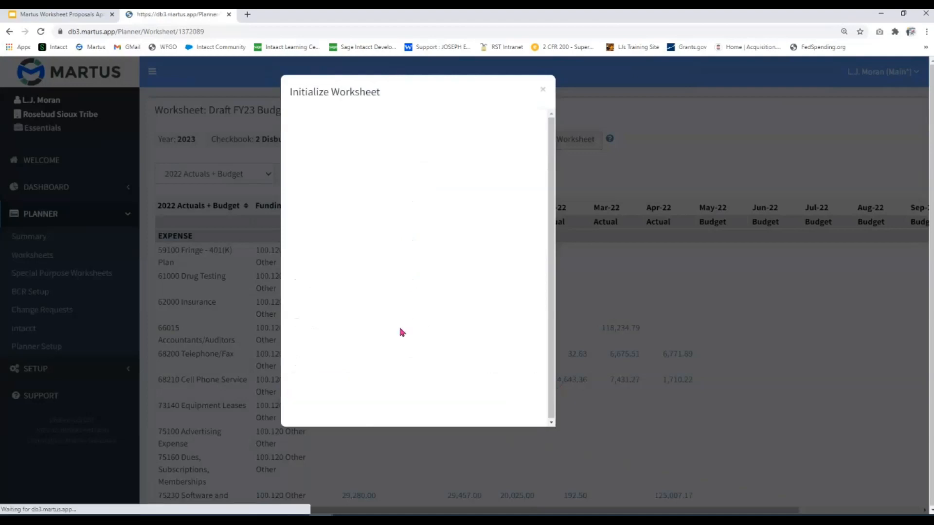
left_click(343, 170)
left_click_drag(343, 170, 383, 173)
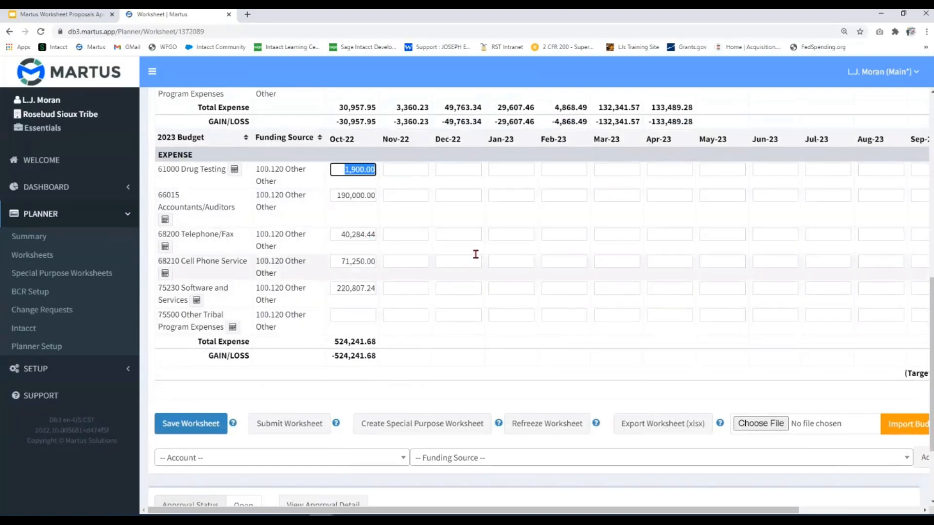
Step: Compare the 2023 budget totals with the 2022 actual and budget totals
scroll(521, 282, "up", 15)
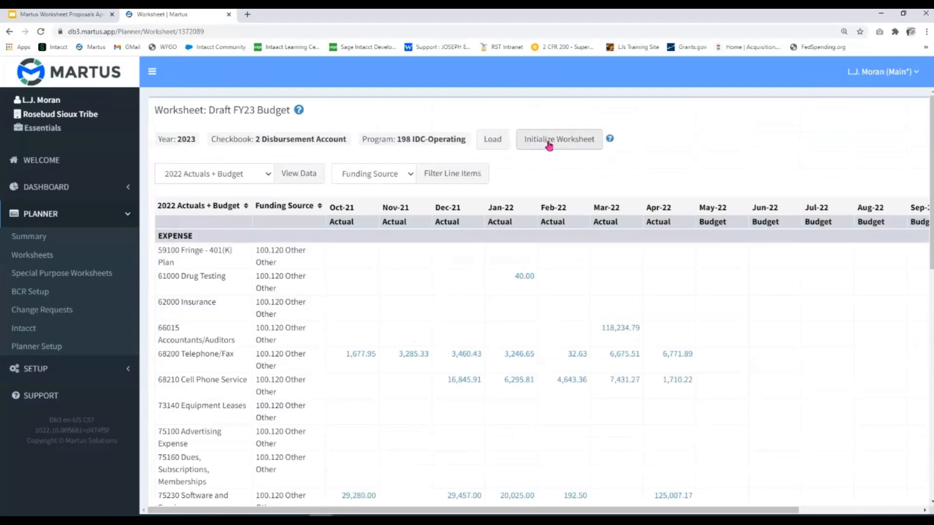
scroll(690, 356, "down", 3)
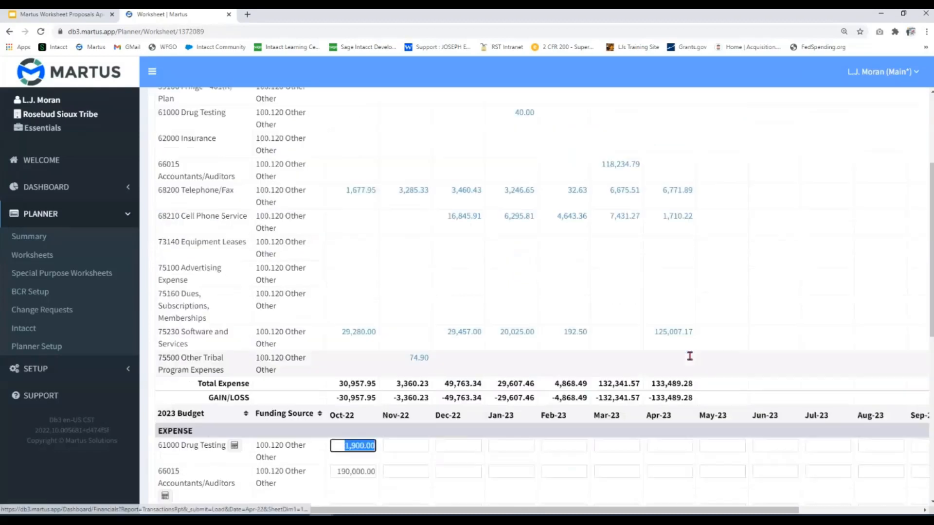
scroll(690, 356, "down", 5)
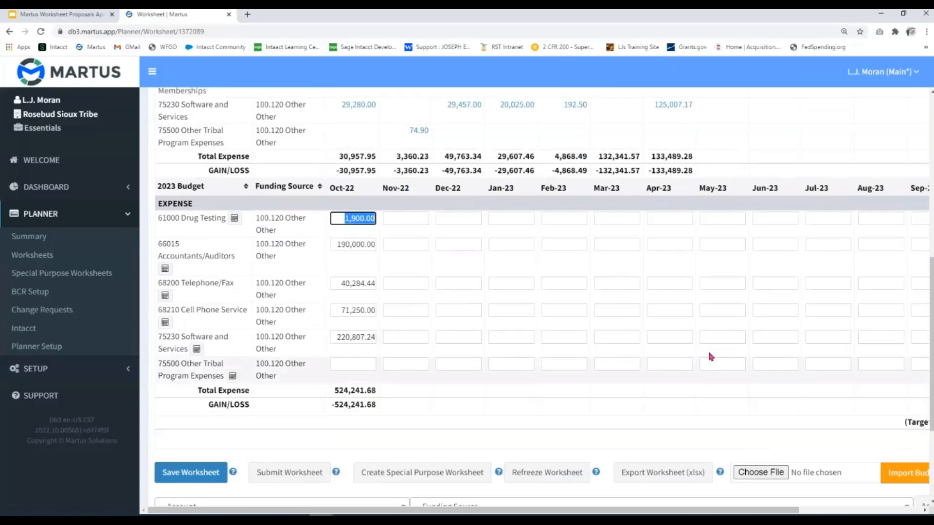
left_click_drag(772, 510, 894, 512)
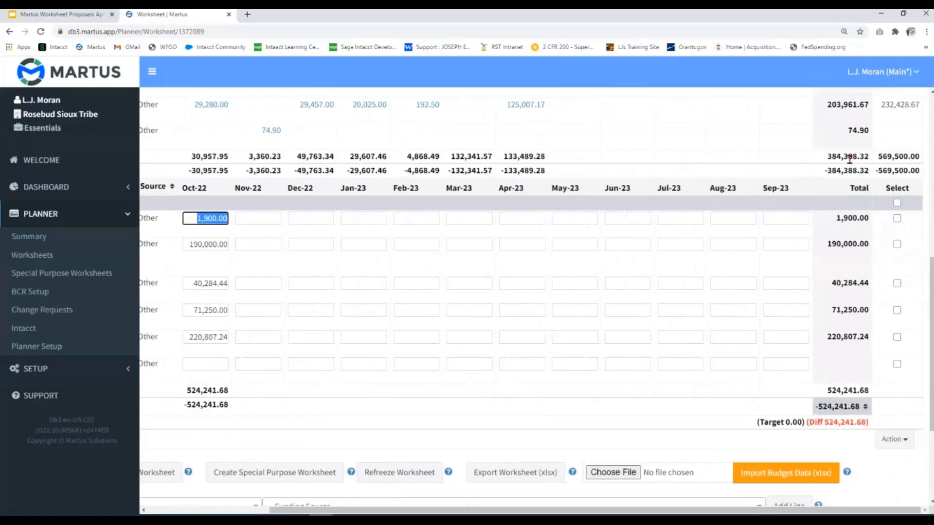
Step: Select every line of the 2023 budget section and delete them all from the worksheet
left_click(897, 204)
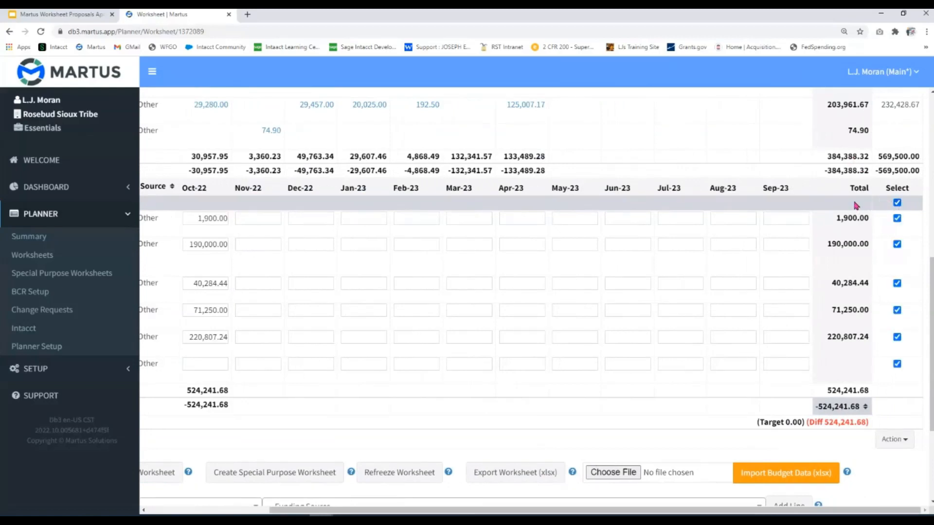
left_click(895, 439)
scroll(894, 454, "down", 1)
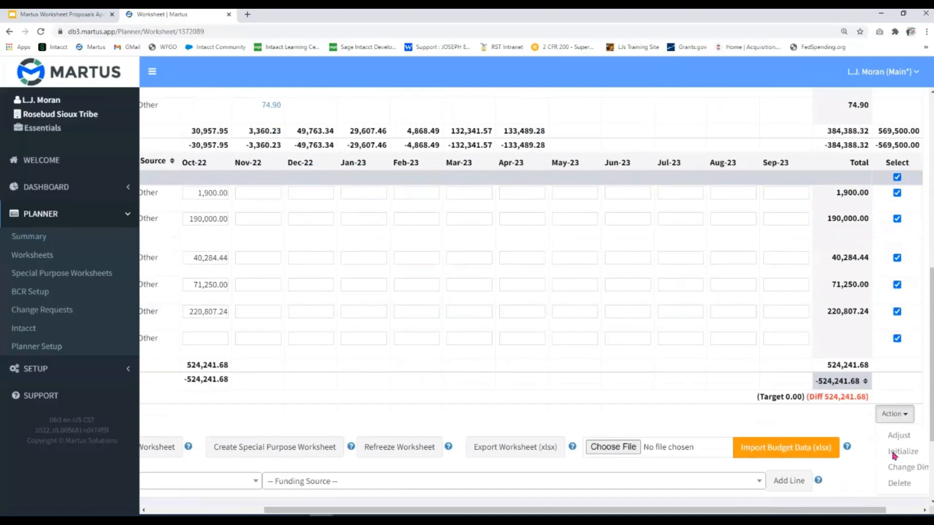
scroll(894, 456, "down", 1)
left_click(899, 410)
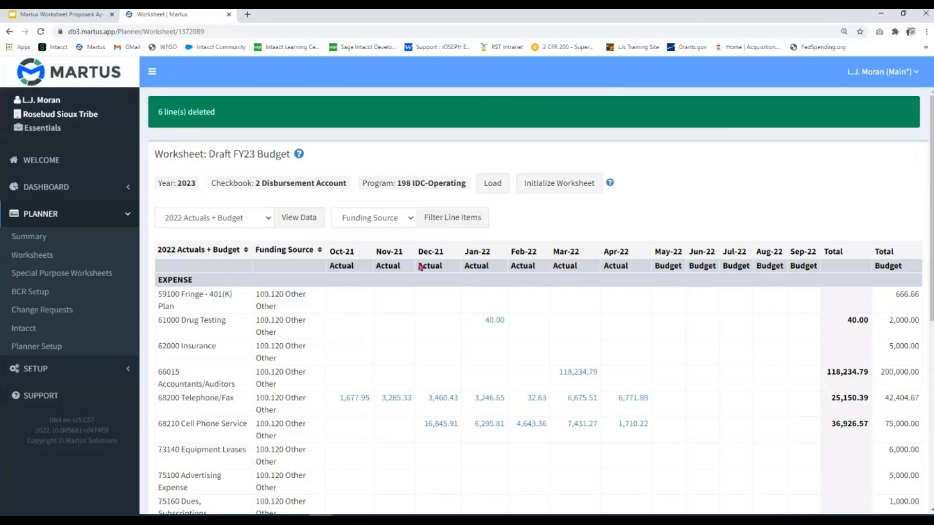
Step: Review the 2022 actuals and budget data that remain and the worksheet options below them, including export and budget data import
scroll(424, 262, "down", 3)
scroll(423, 261, "down", 4)
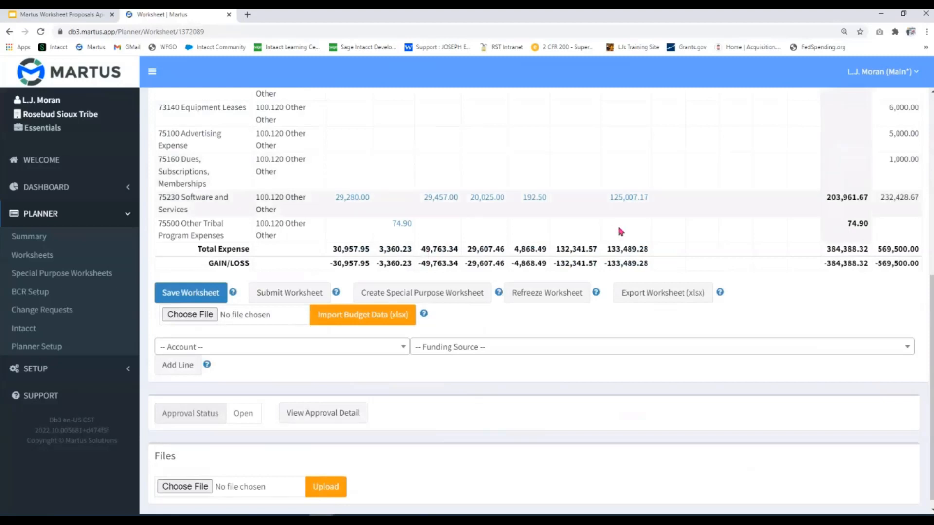
scroll(617, 224, "up", 3)
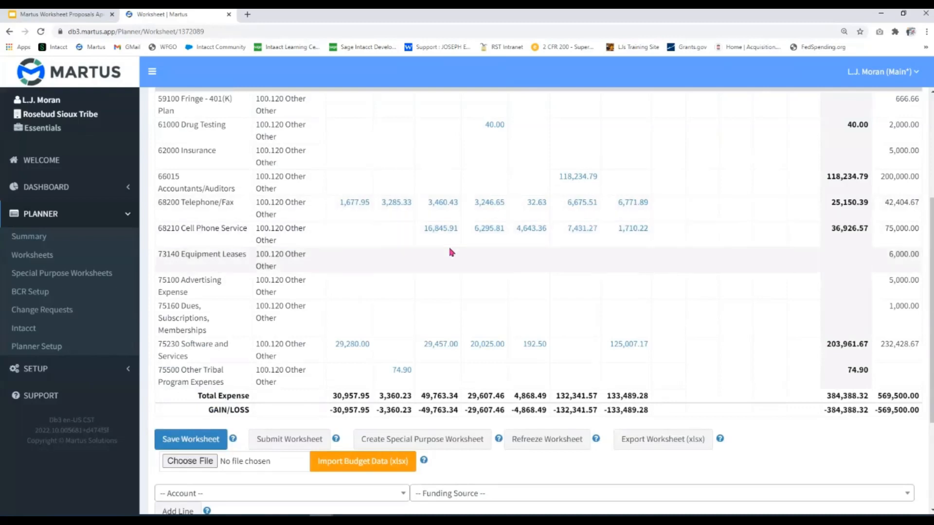
scroll(445, 243, "down", 1)
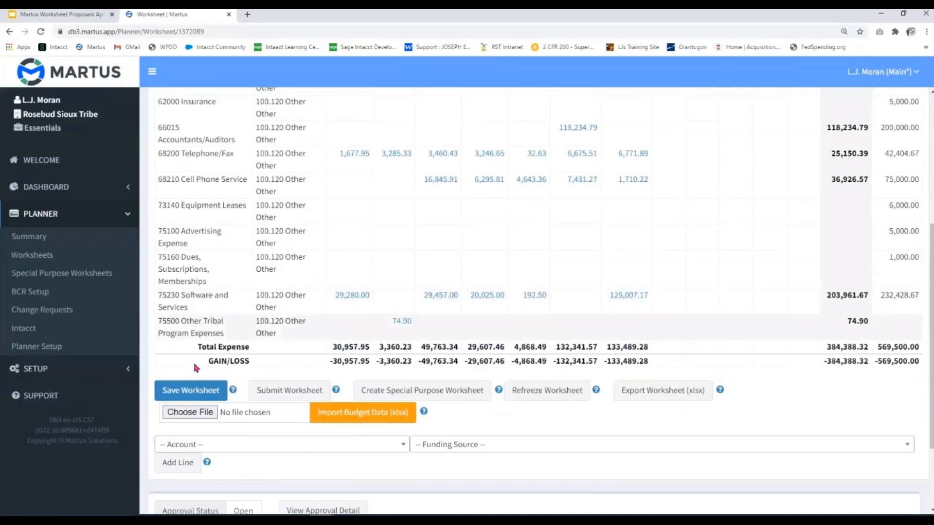
left_click(573, 391)
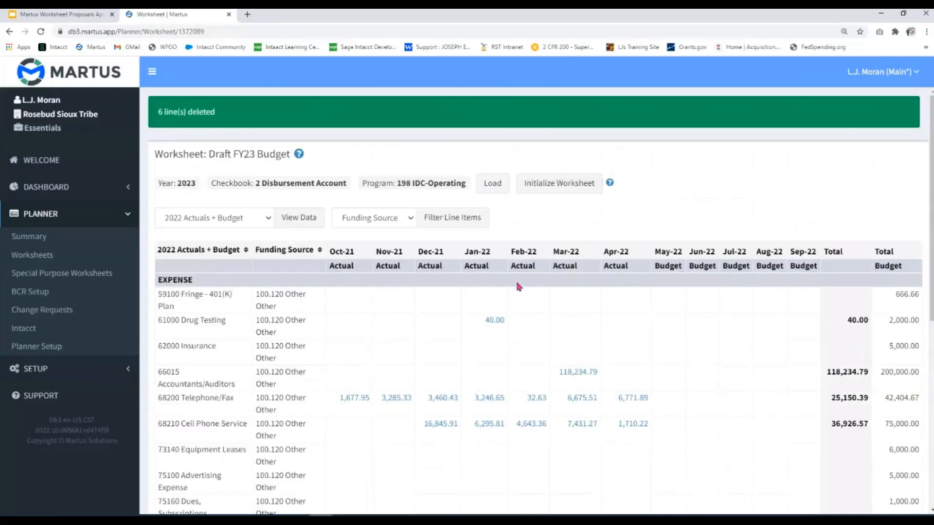
scroll(517, 279, "down", 7)
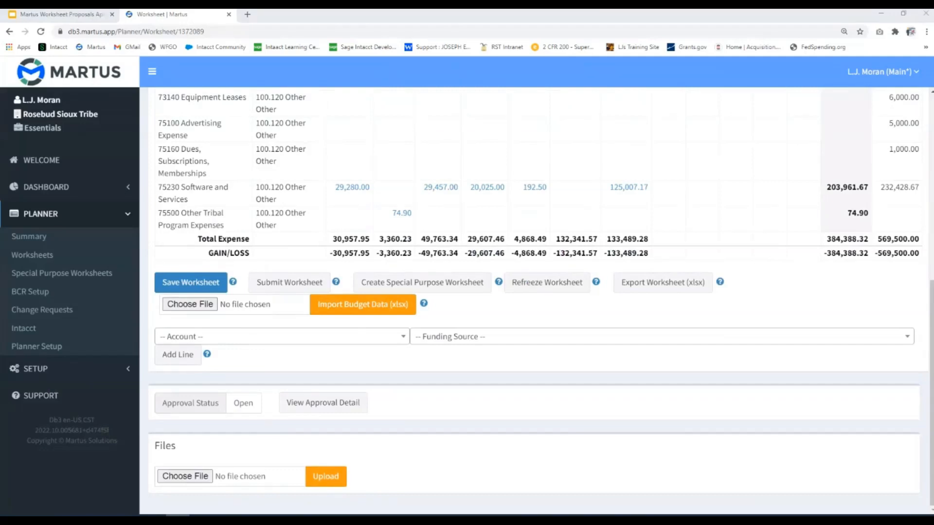
Step: Switch to the Worksheet FY23 Test Upload workbook in Excel and maximize its window
left_click_drag(0, 170, 620, 80)
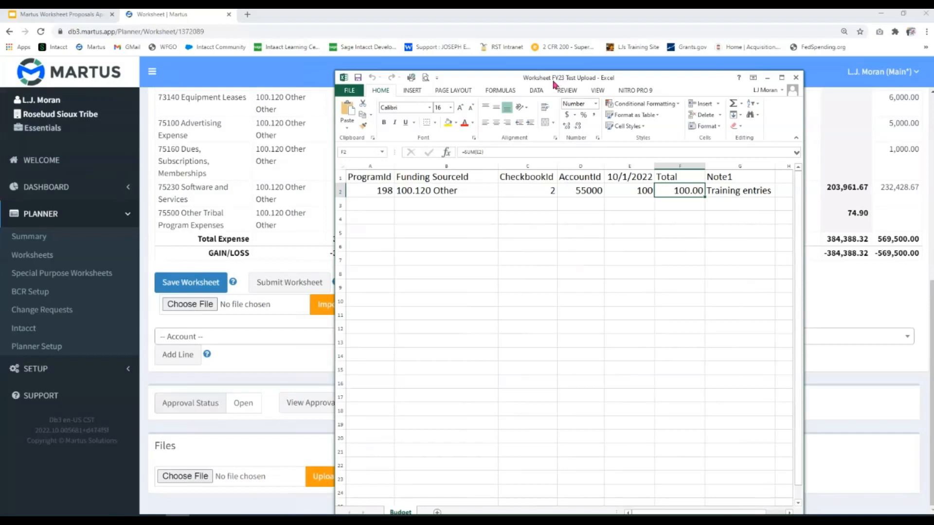
left_click(781, 79)
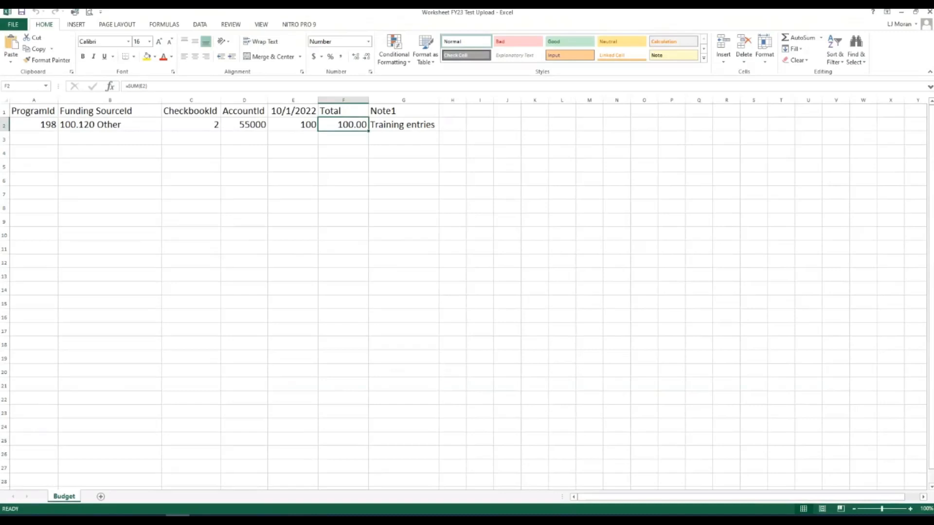
left_click(321, 516)
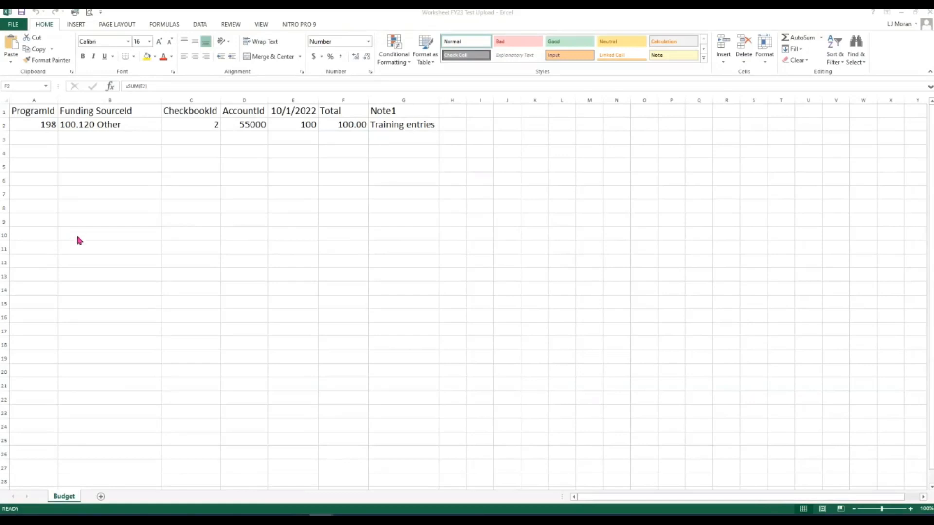
Step: Go through the upload template's column headers one by one, from ProgramId to Note1
left_click(41, 116)
left_click(84, 114)
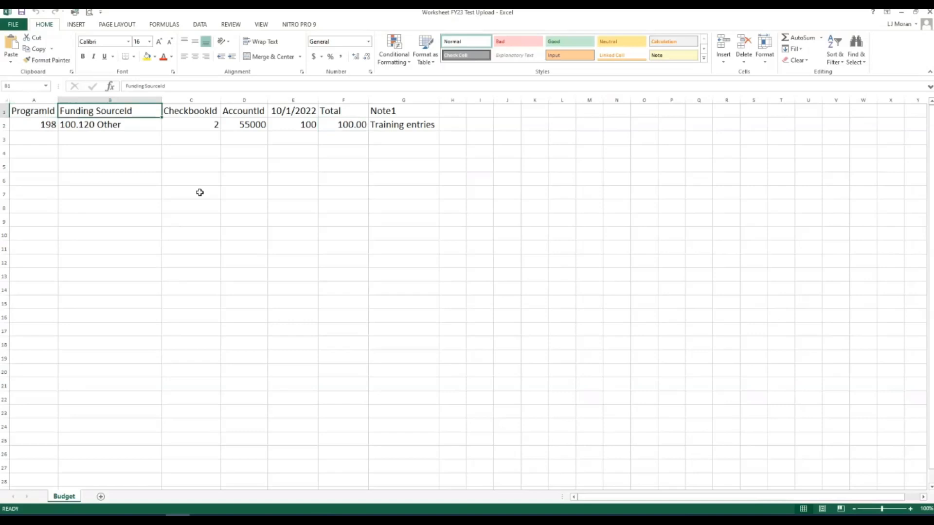
left_click(191, 112)
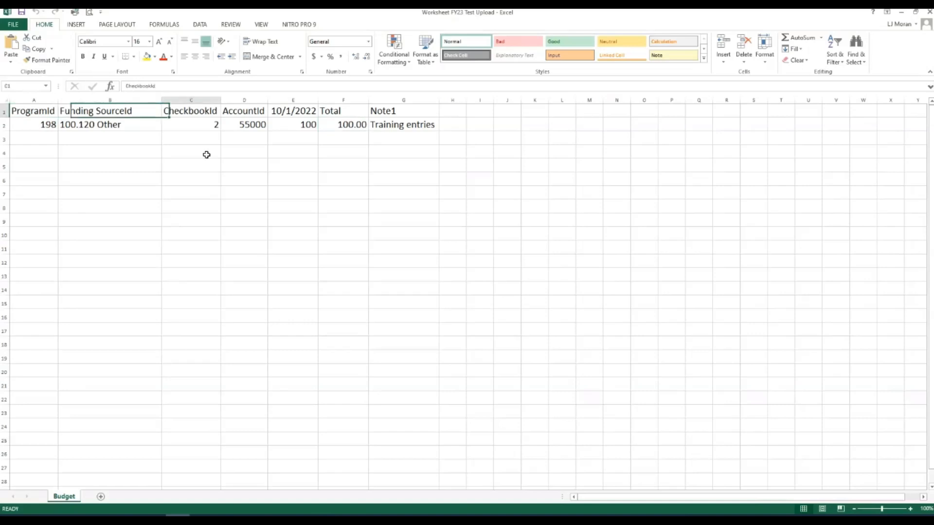
left_click(233, 115)
left_click(282, 112)
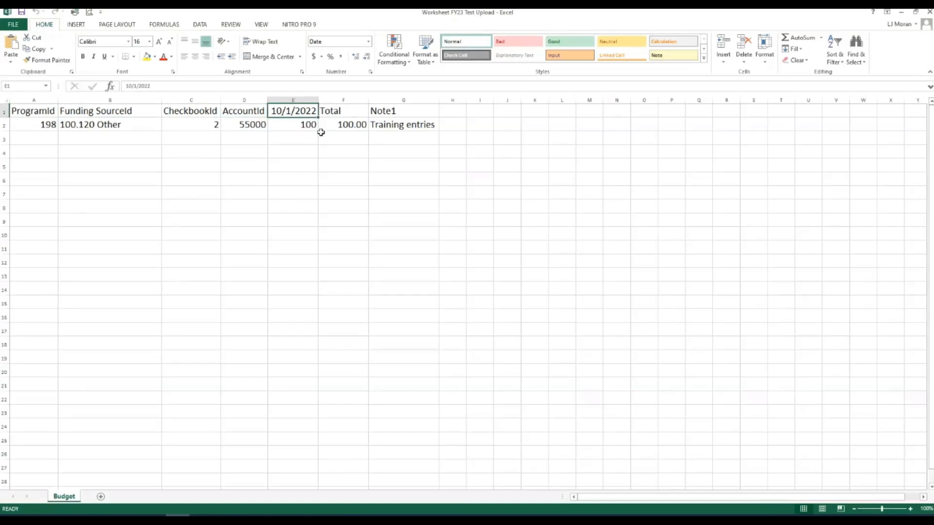
left_click(337, 110)
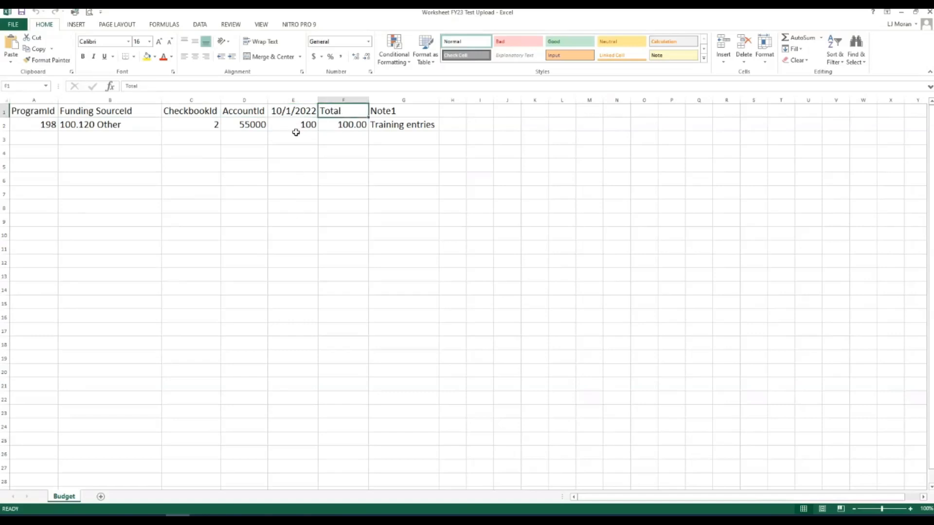
left_click(406, 113)
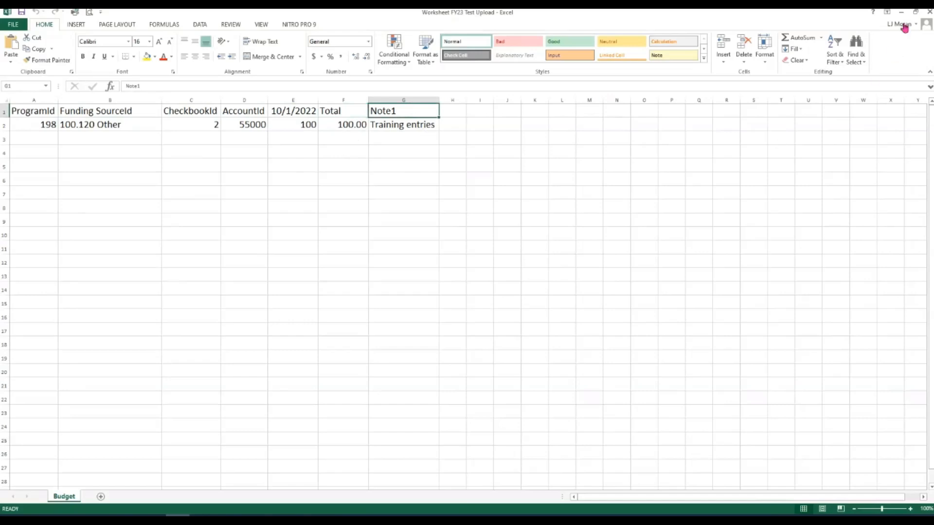
Step: Restore the workbook to a smaller window over the Martus worksheet and compare its ProgramId column with the worksheet's program
left_click(915, 12)
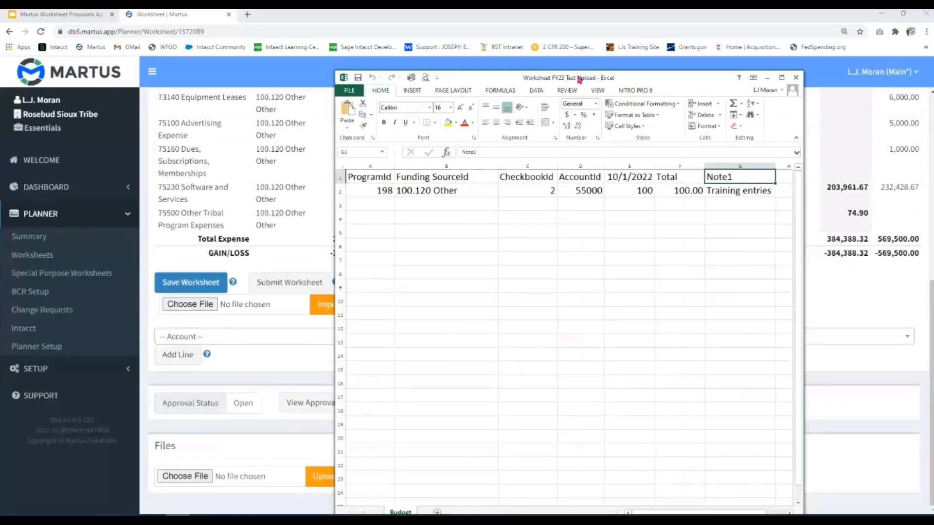
left_click_drag(560, 72, 690, 123)
scroll(298, 196, "up", 8)
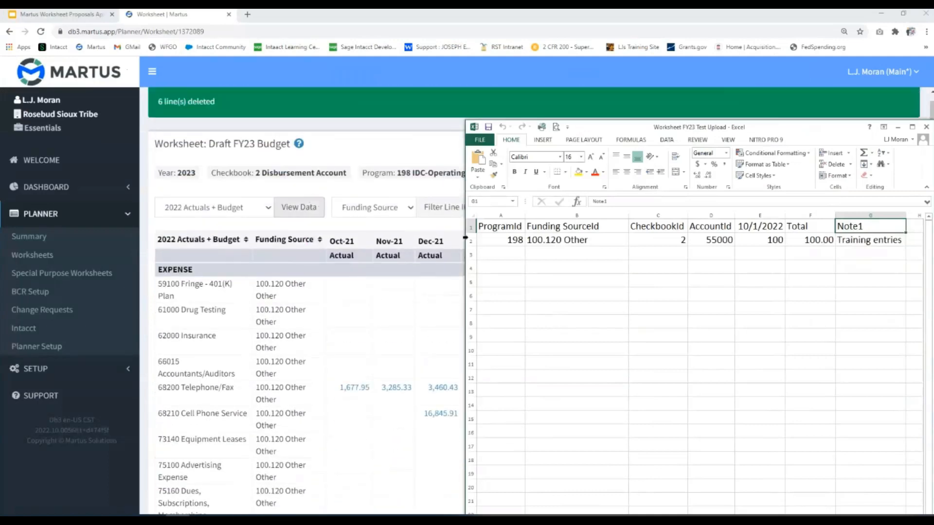
left_click(501, 216)
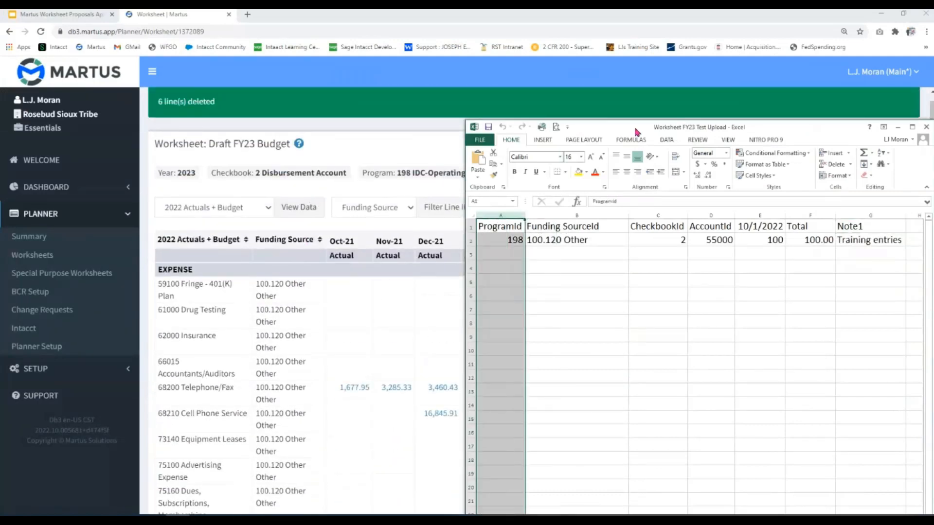
left_click_drag(636, 131, 479, 202)
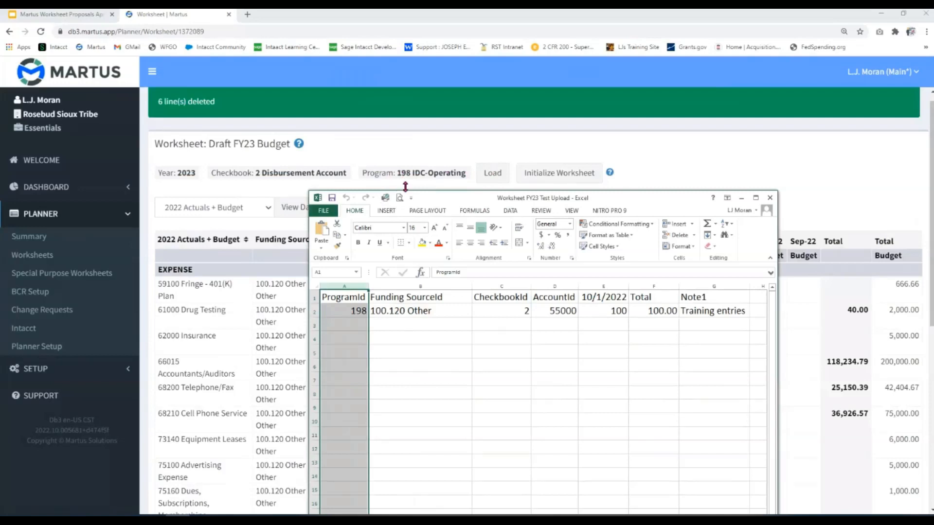
left_click(351, 311)
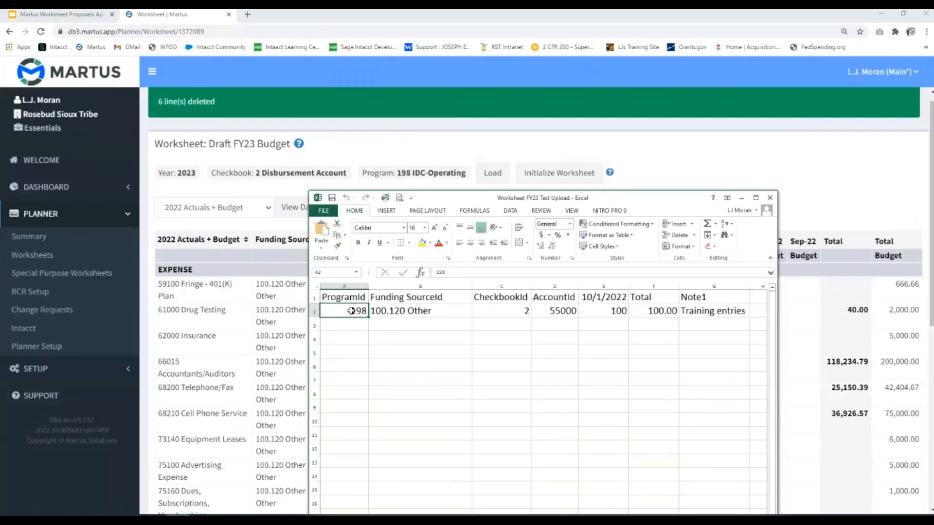
Step: Compare the template's Funding SourceId and CheckbookId columns with the funding source and checkbook on the Martus worksheet
left_click(442, 286)
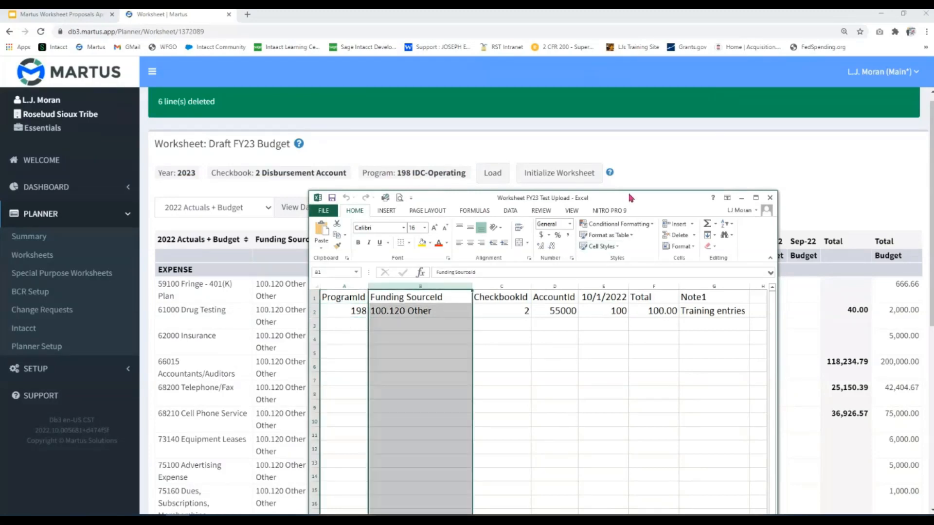
left_click_drag(631, 197, 676, 172)
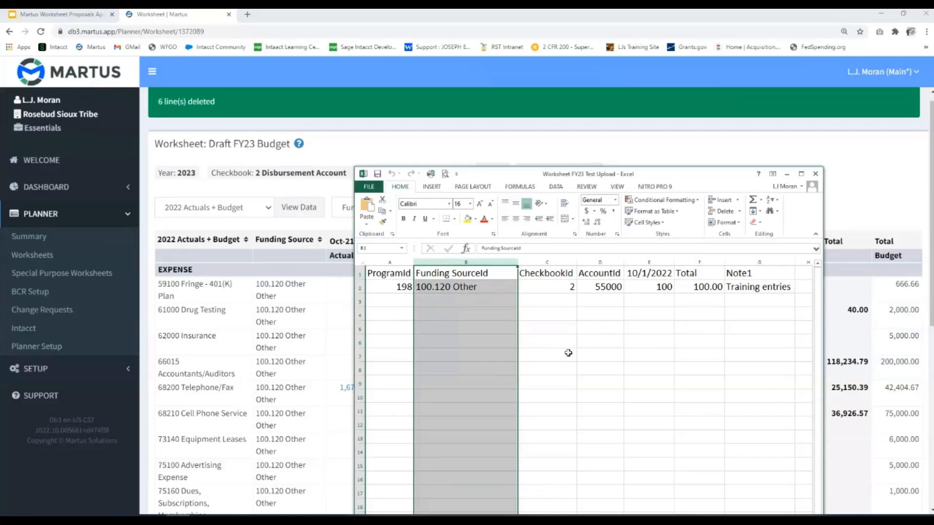
left_click(552, 263)
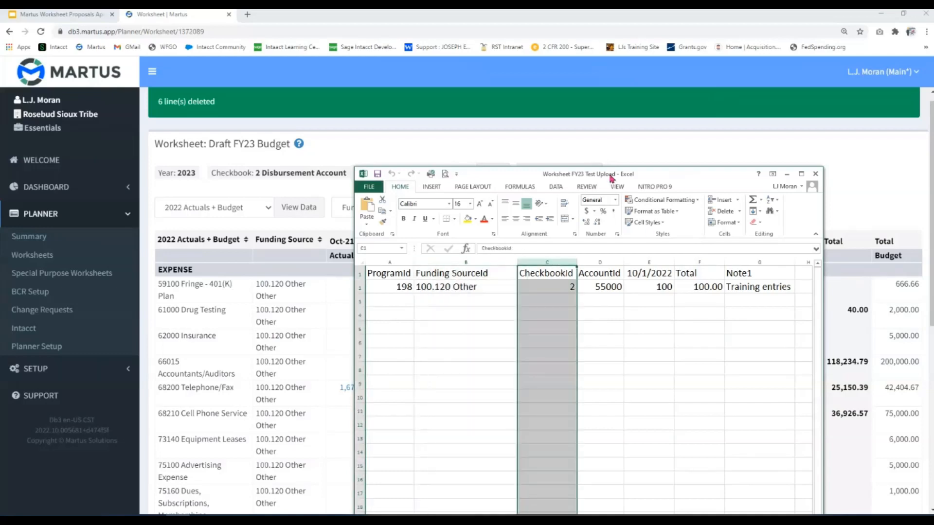
left_click_drag(611, 177, 403, 191)
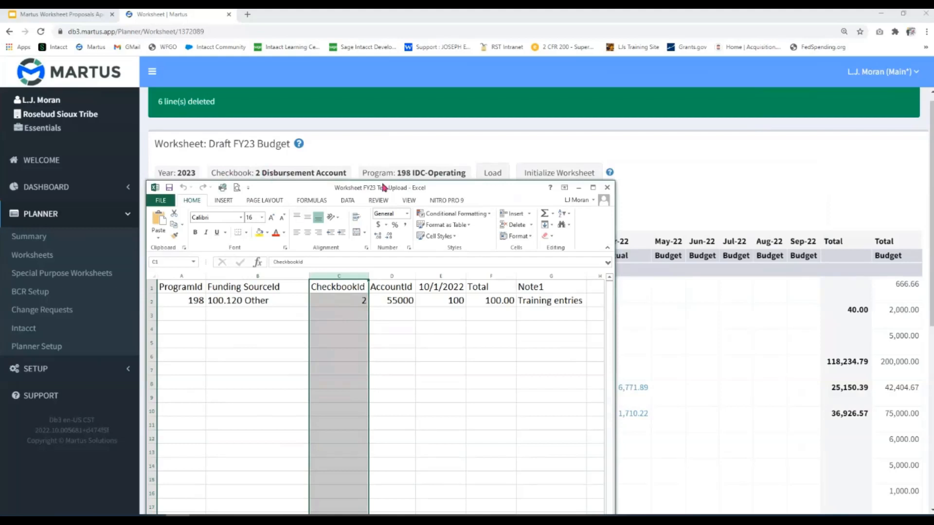
Step: Compare the template's AccountId column and its row 2 entry with the expense account numbers on the Martus worksheet
left_click(396, 274)
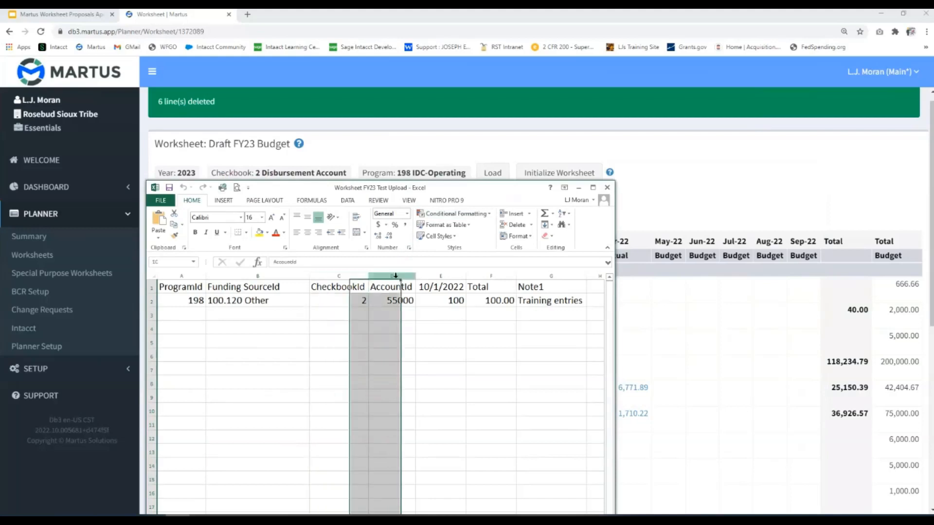
left_click_drag(450, 191, 608, 157)
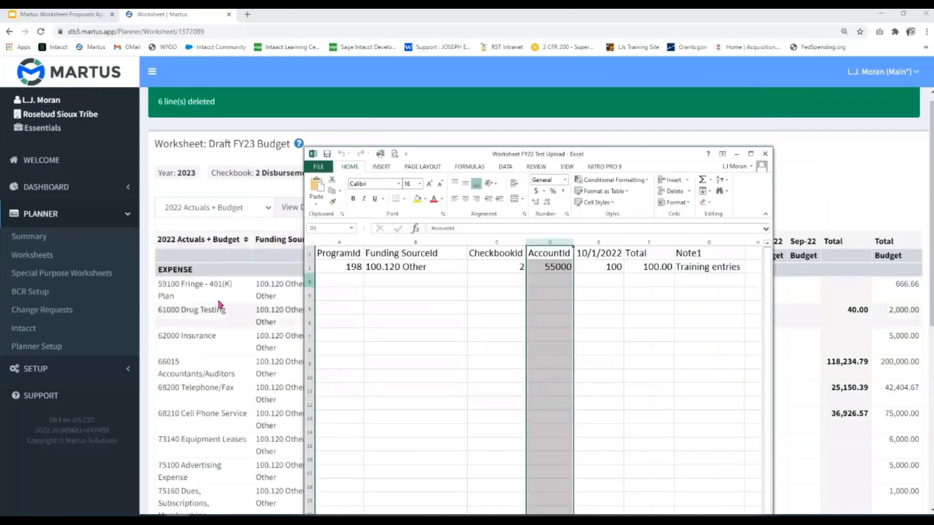
scroll(225, 276, "down", 2)
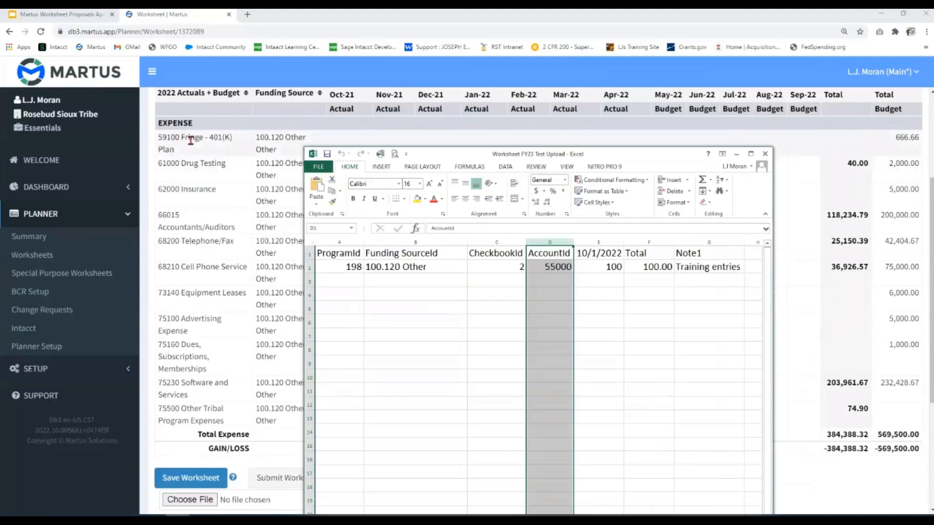
left_click_drag(549, 266, 550, 284)
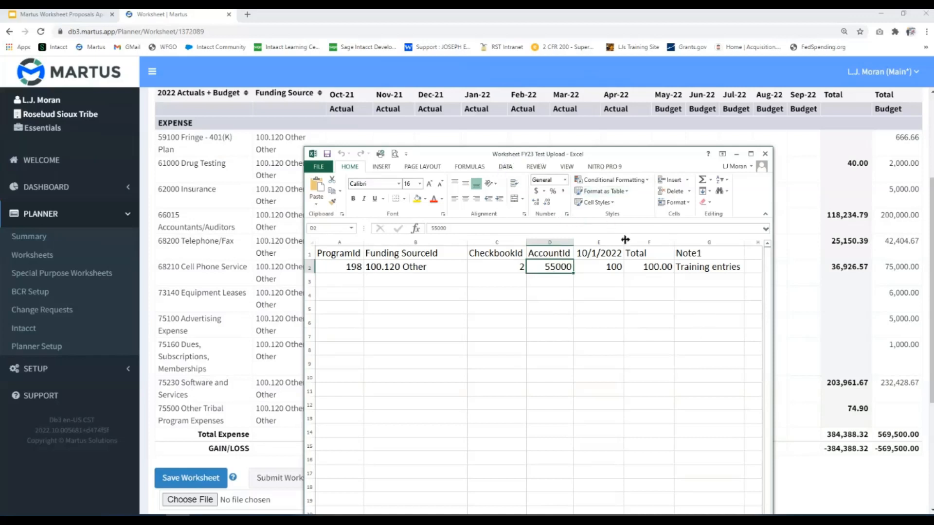
Step: Examine the template's 10/1/2022 amount column and its Total column
left_click(602, 242)
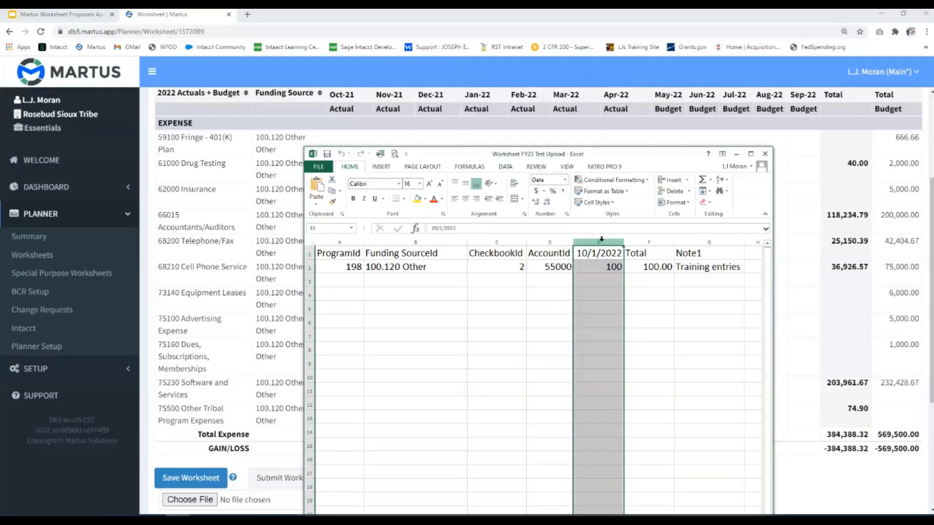
left_click(601, 267)
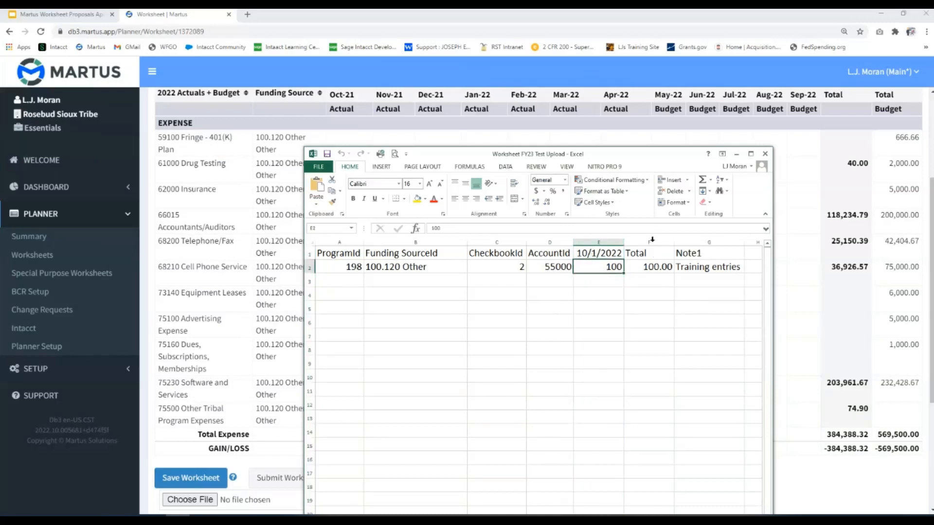
left_click(649, 242)
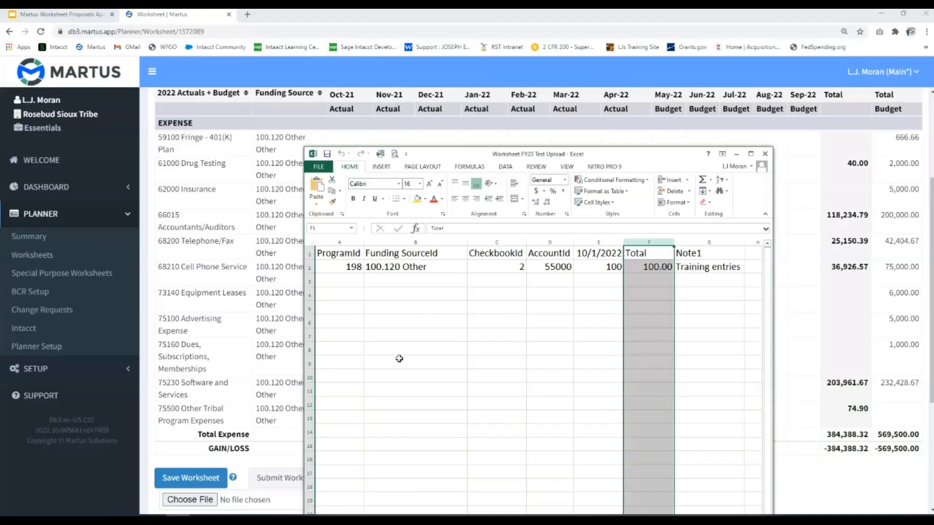
left_click(596, 254)
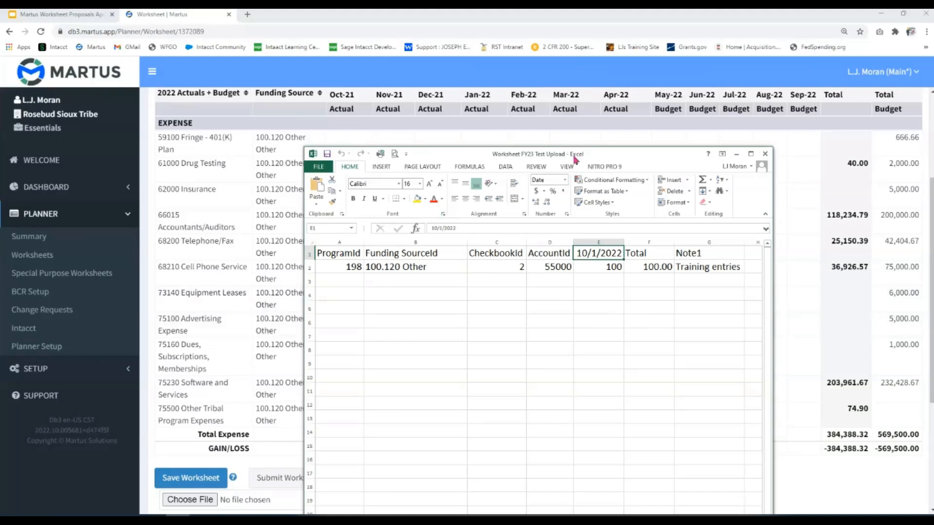
Step: Fill the ProgramId, Funding SourceId and CheckbookId entries of row 2 down through row 9
left_click_drag(575, 159, 584, 107)
left_click(359, 190)
left_click_drag(359, 190, 523, 197)
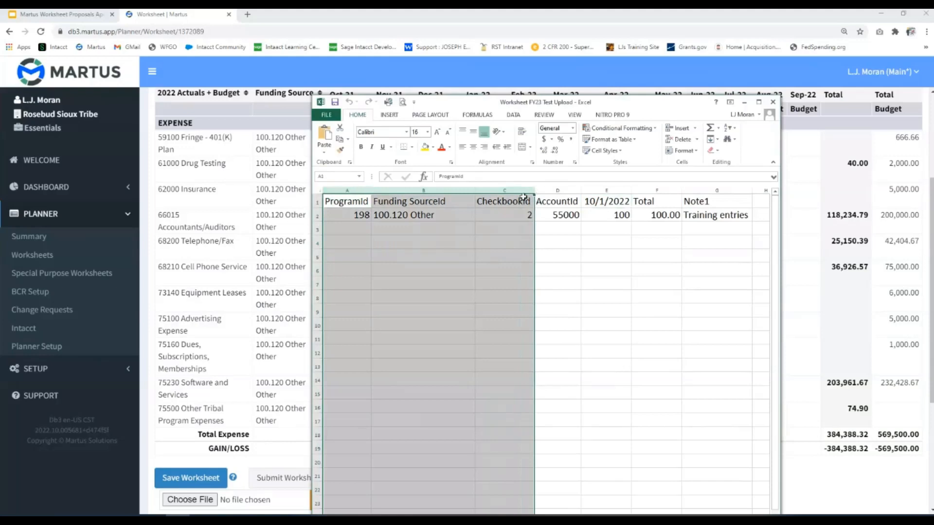
left_click(446, 250)
left_click_drag(340, 214, 528, 313)
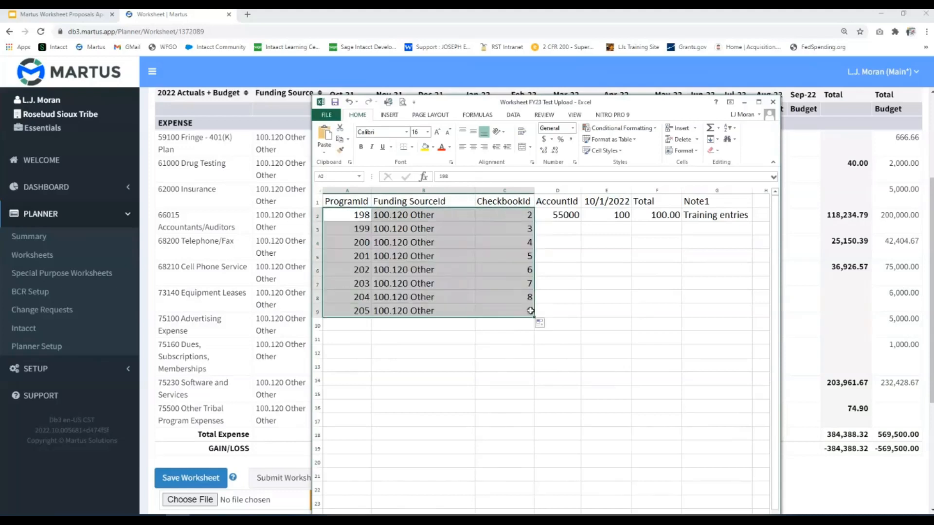
Step: Switch the filled rows to copied cells so ProgramId 198 and CheckbookId 2 repeat in every row through row 9
left_click(541, 324)
left_click(554, 335)
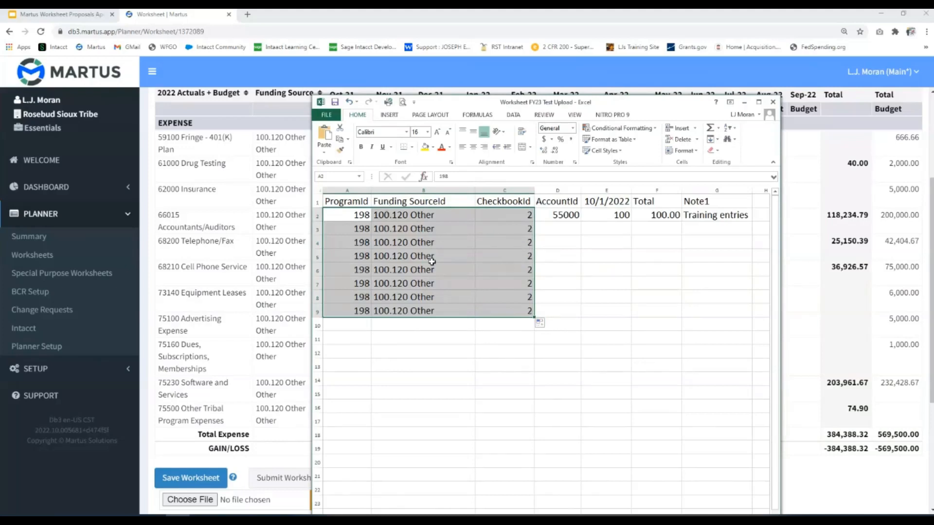
Step: Enter AccountId values 61000, 62000, 66015, 68200, 73140, 75100 and 75500 in rows 3 through 9
left_click(561, 230)
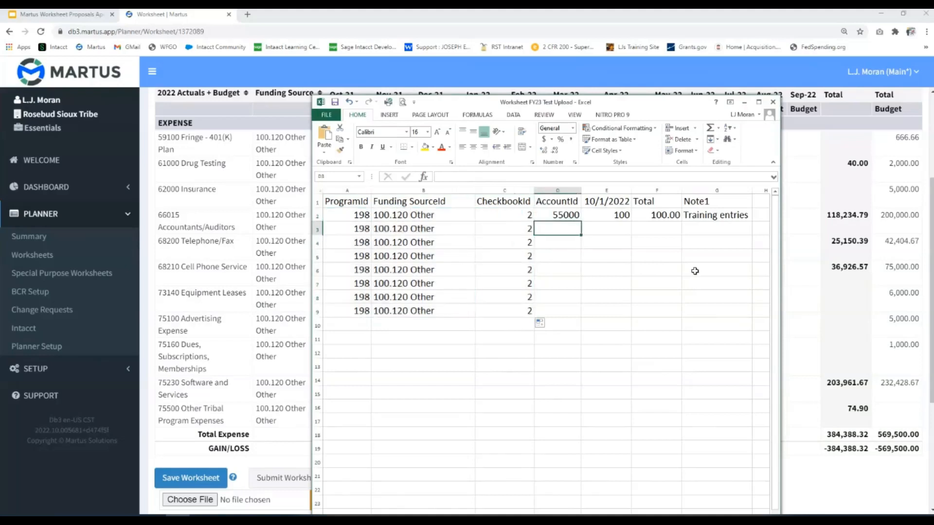
type("61000")
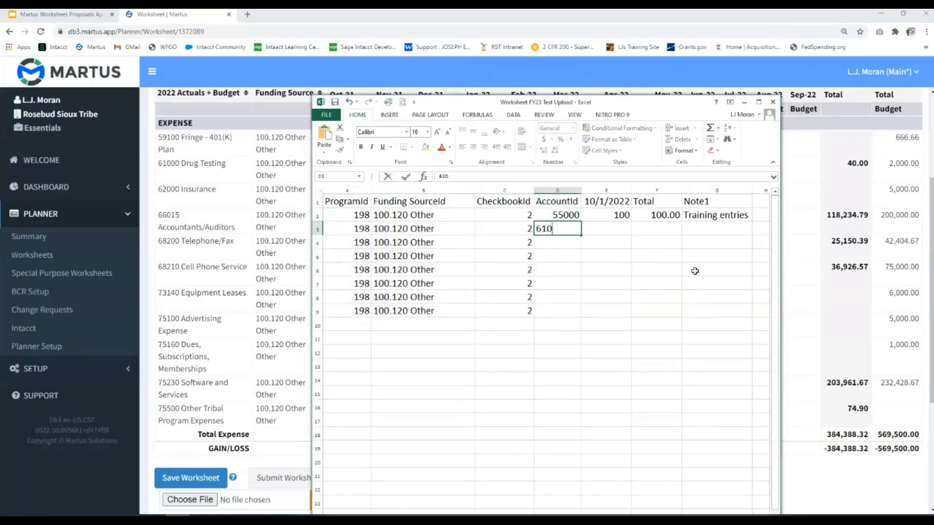
key("Return")
type("62000")
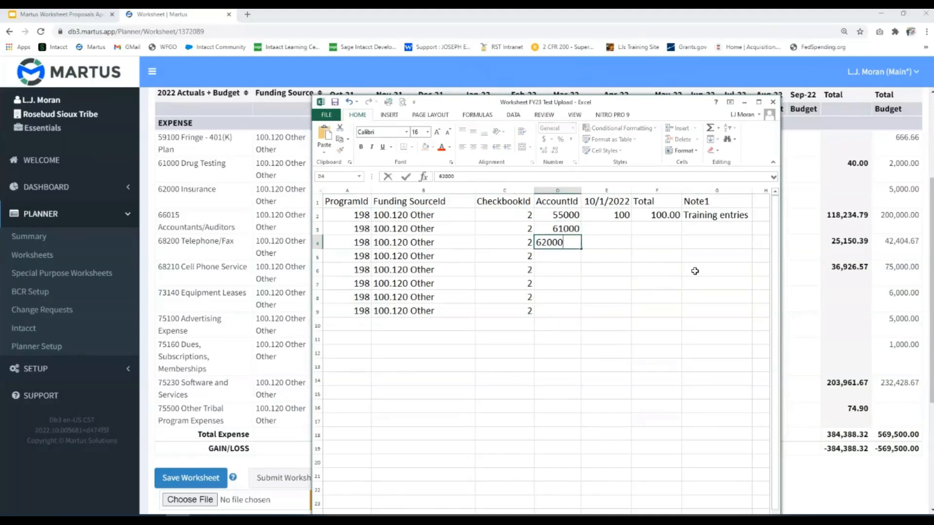
key("Return")
type("66015")
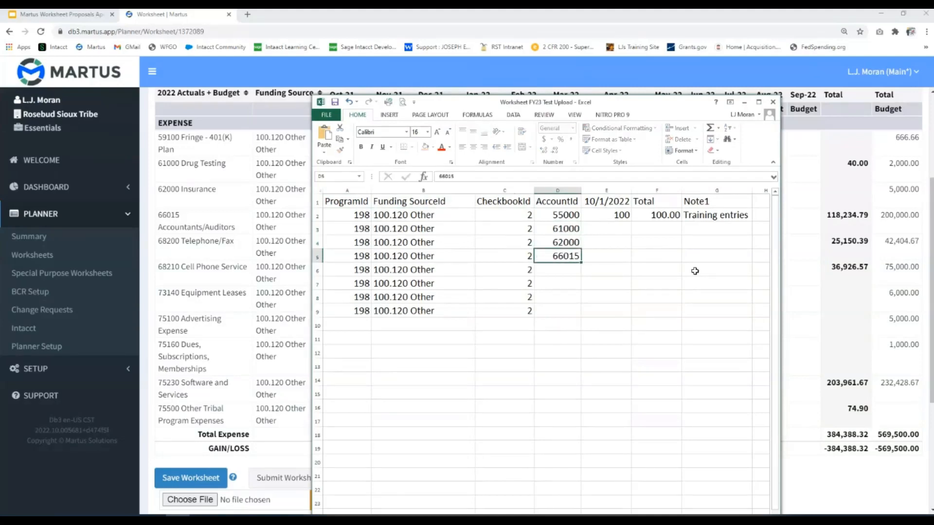
key("Return")
type("68200")
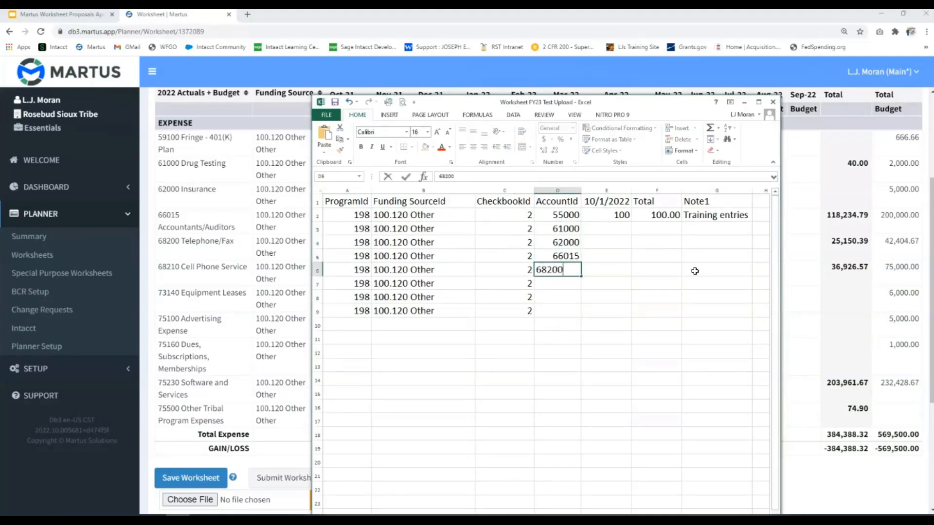
key("Return")
type("73140")
key("Return")
type("758")
key("BackSpace")
type("100")
key("Return")
type("75500")
key("Tab")
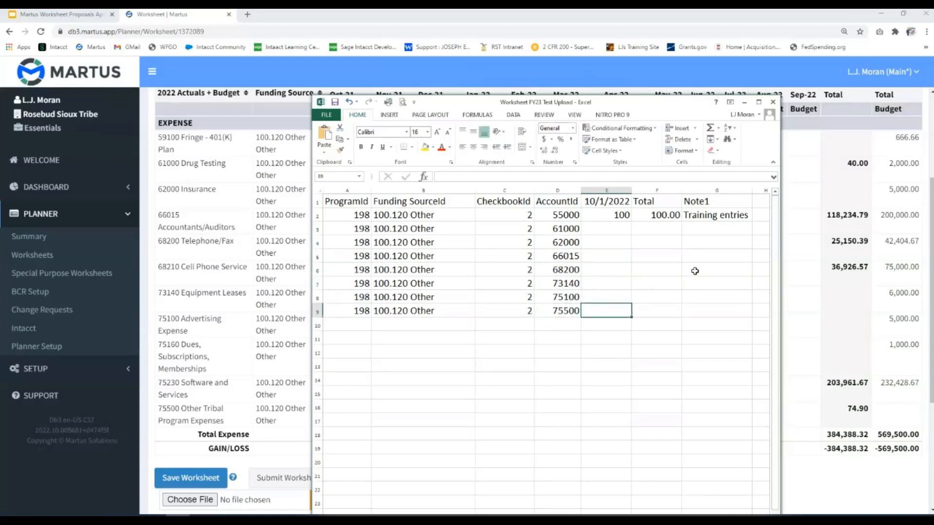
Step: Enter the 10/1/2022 amounts 101, 102, 103, 104, 105, 106 and 107 in rows 3 through 9
left_click(602, 227)
type("101")
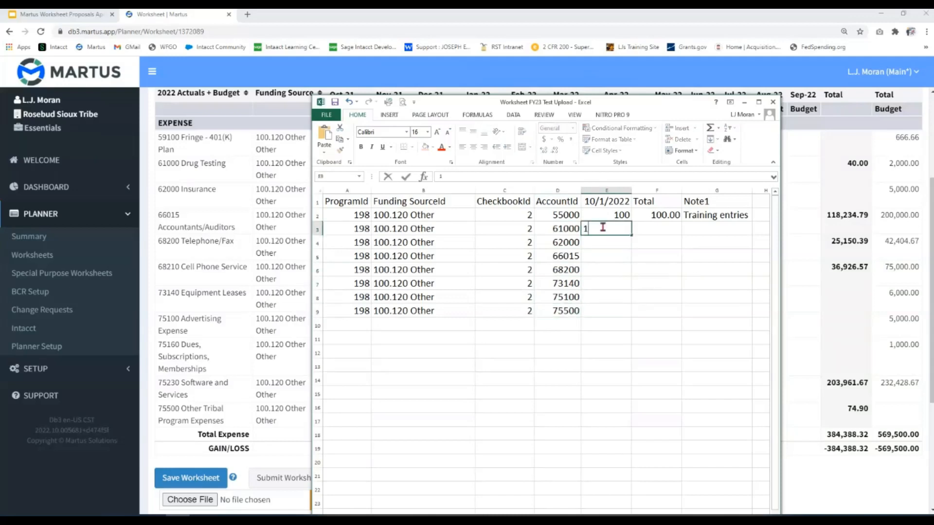
key("Return")
type("102")
key("Return")
type("103")
key("Return")
type("104")
key("Return")
type("105")
key("Return")
type("106")
key("Return")
type("107")
key("Return")
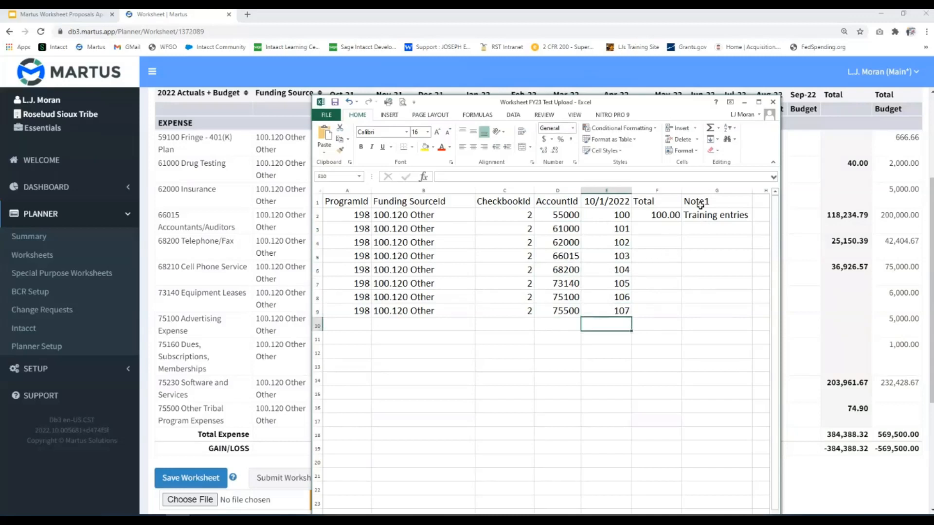
Step: Fill row 2's Total formula and its "Training entries" note down through row 9
left_click(667, 215)
left_click_drag(681, 255, 677, 319)
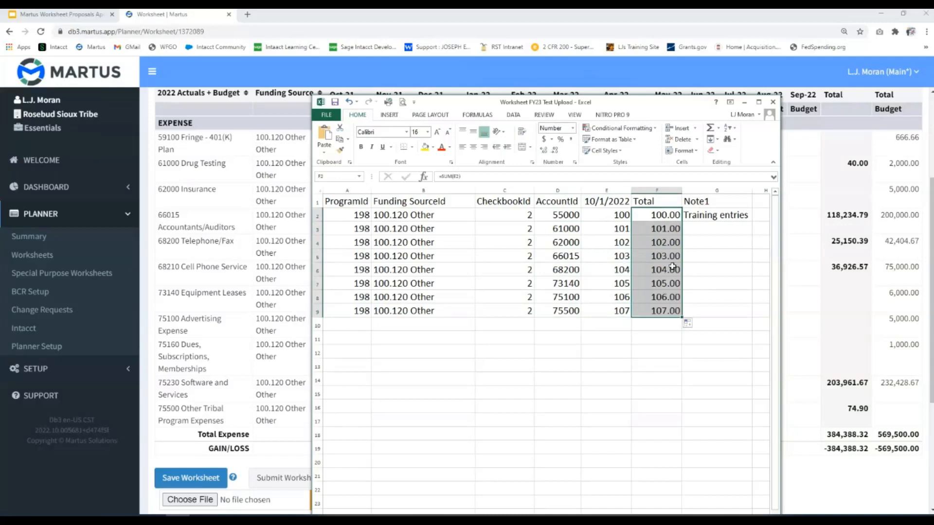
left_click(706, 216)
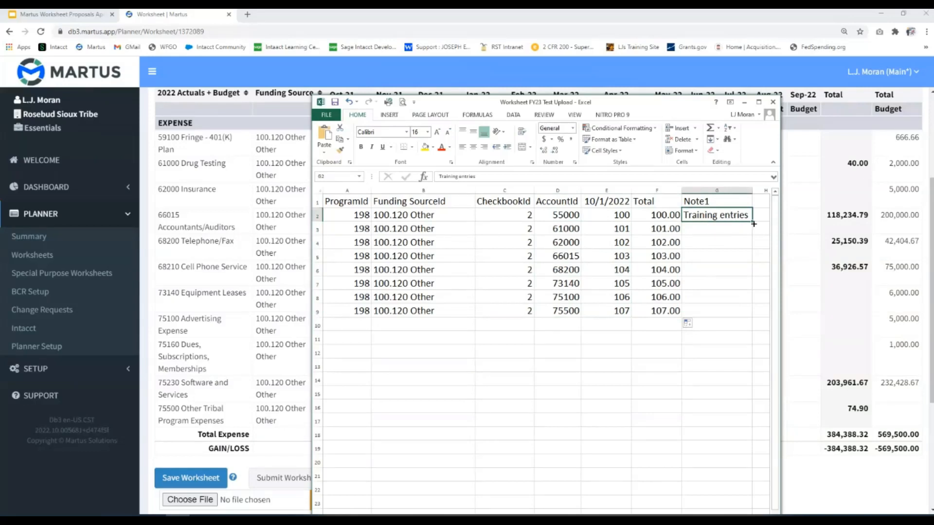
left_click_drag(753, 224, 729, 314)
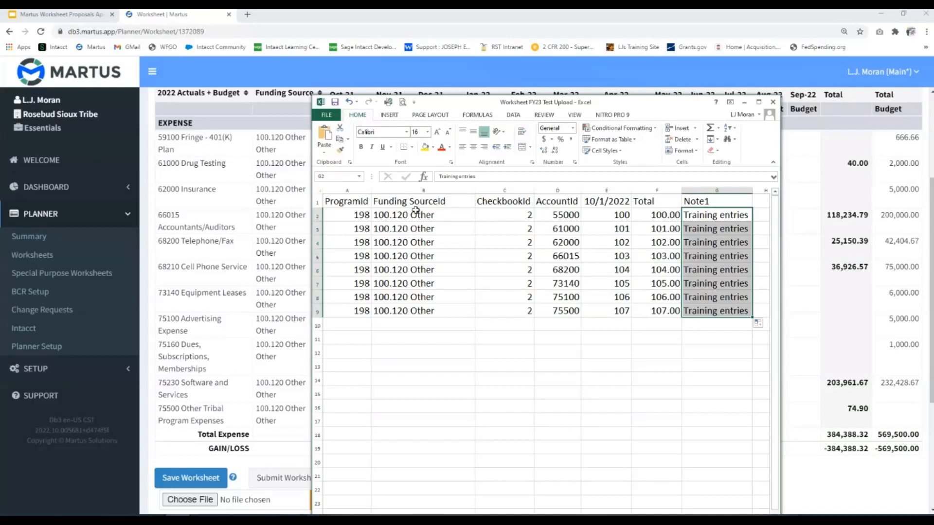
Step: Save the completed Worksheet FY23 Test Upload workbook
left_click(401, 190)
left_click_drag(613, 104, 615, 25)
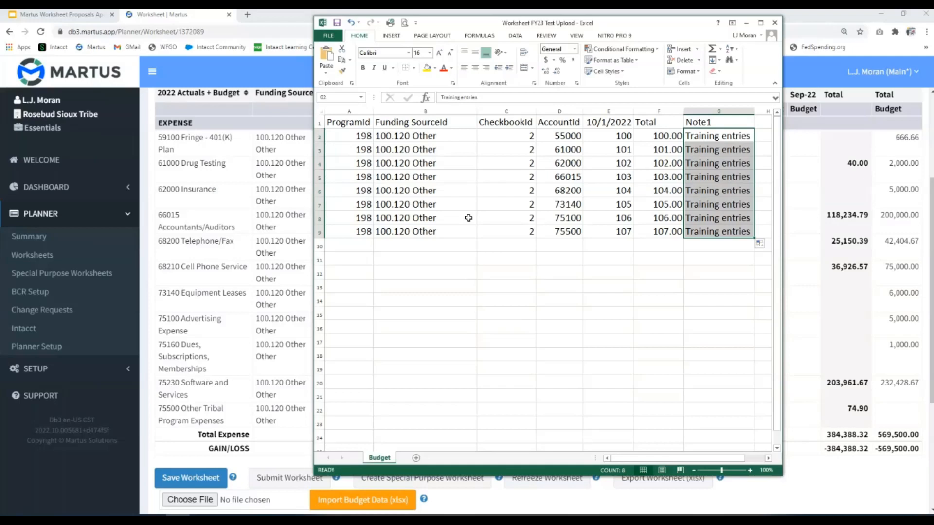
left_click(337, 23)
Step: Check the template's Budget sheet name and the column headings in row 1
left_click(670, 244)
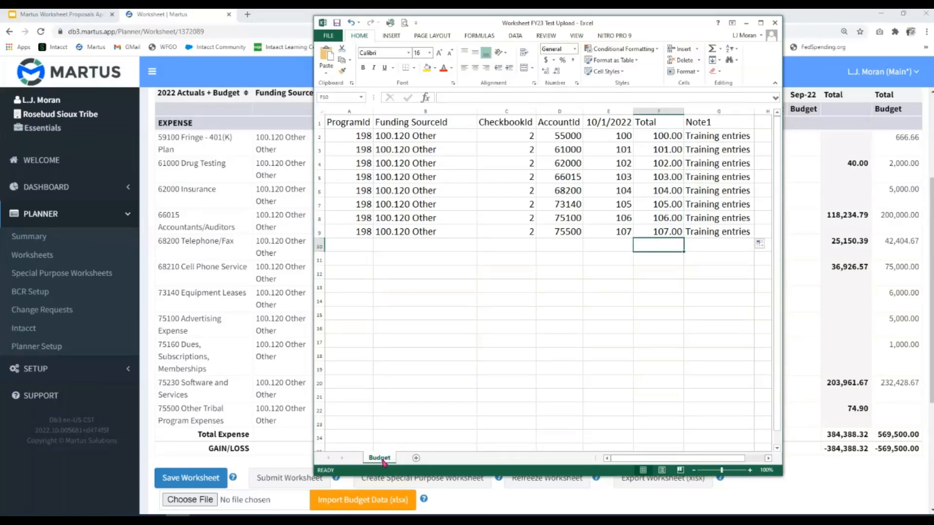
left_click(319, 123)
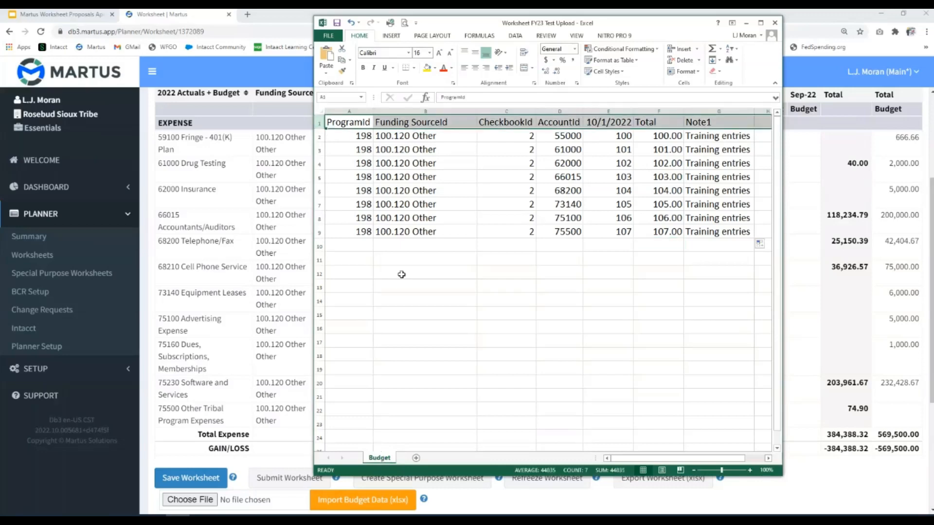
left_click(489, 275)
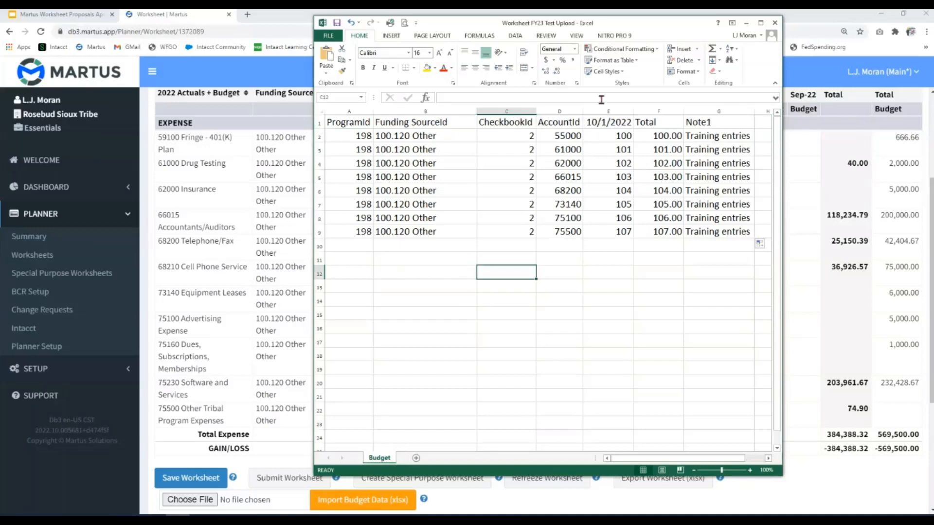
Step: Return to the Martus worksheet and import its budget data from the Worksheet FY23 Test Upload file on the Desktop
left_click_drag(639, 25, 0, 194)
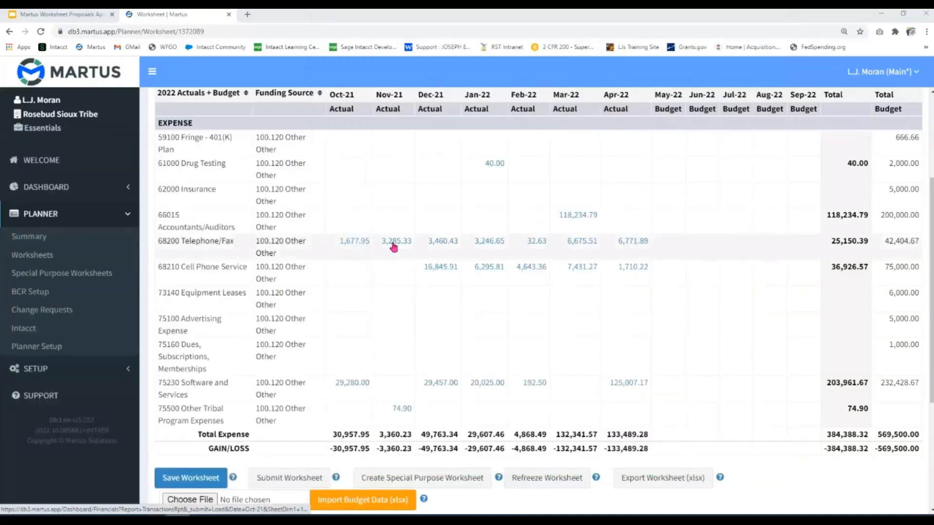
scroll(468, 246, "down", 4)
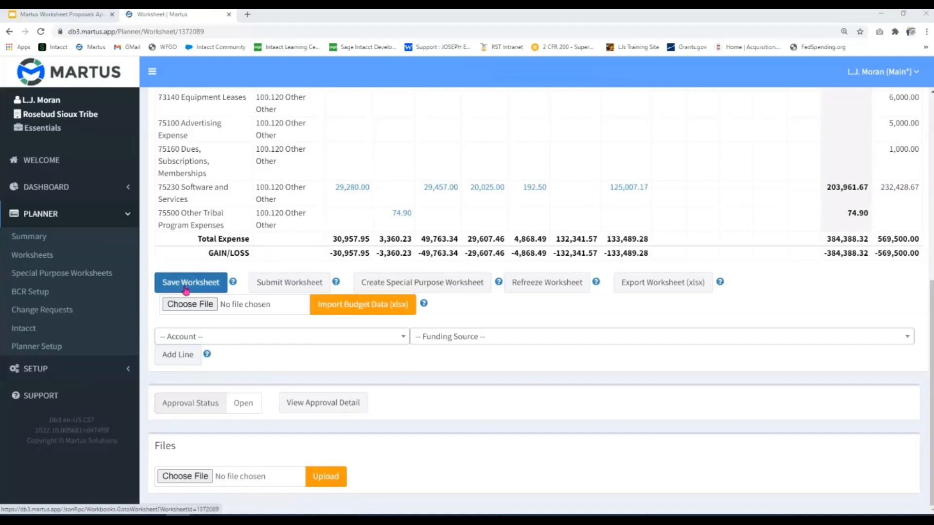
left_click(190, 305)
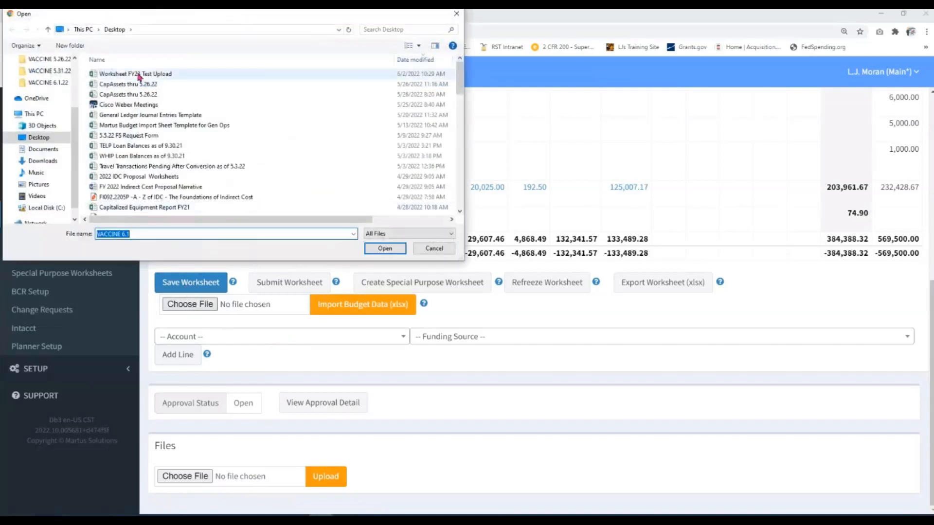
left_click(139, 74)
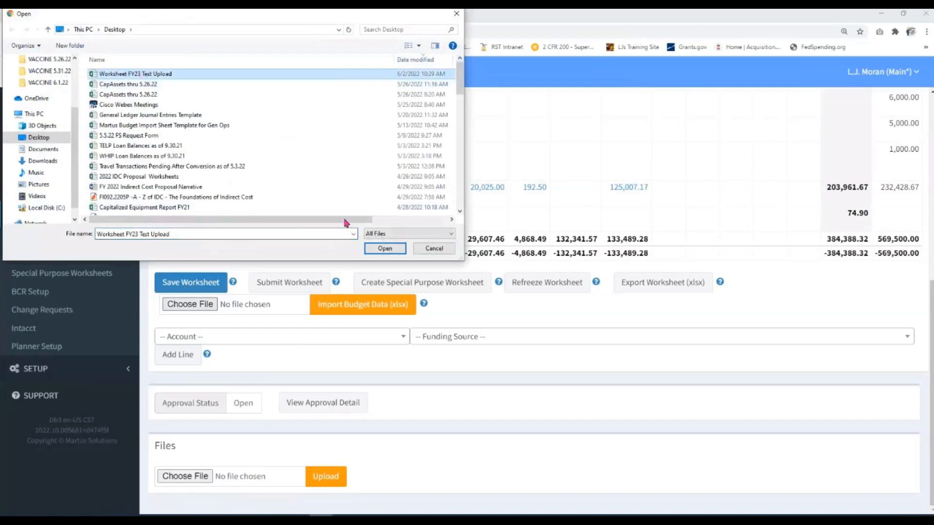
left_click(384, 249)
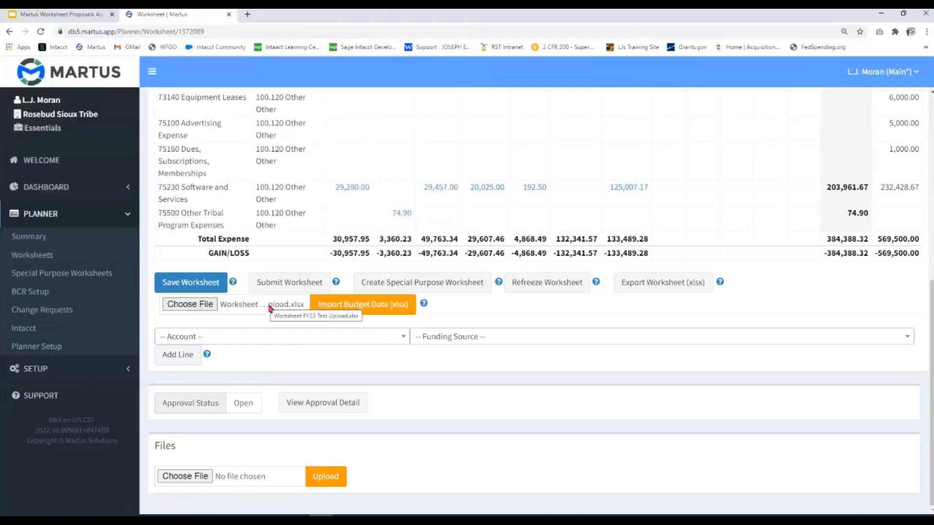
left_click(348, 306)
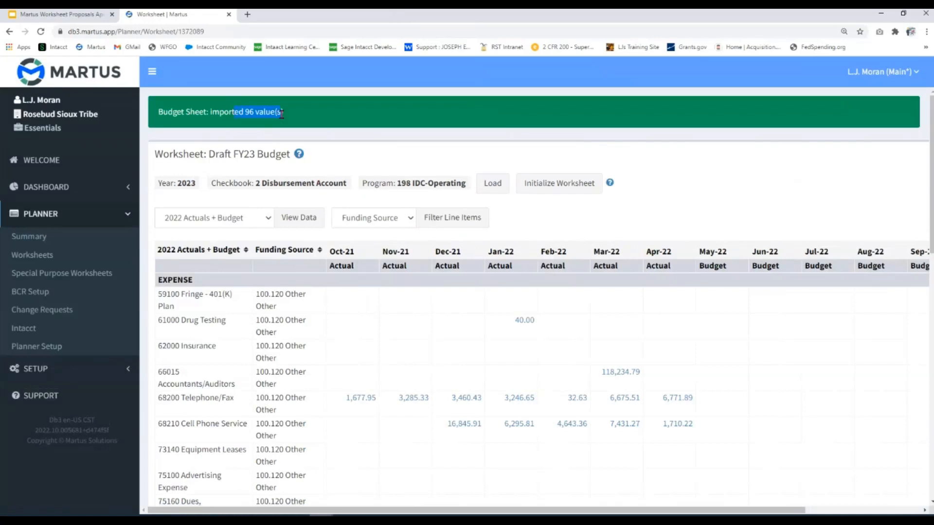
Step: Review the imported 2023 Budget lines and the Oct-22 note in the Budget Widget for 62000 Insurance
scroll(335, 118, "down", 2)
scroll(336, 118, "down", 6)
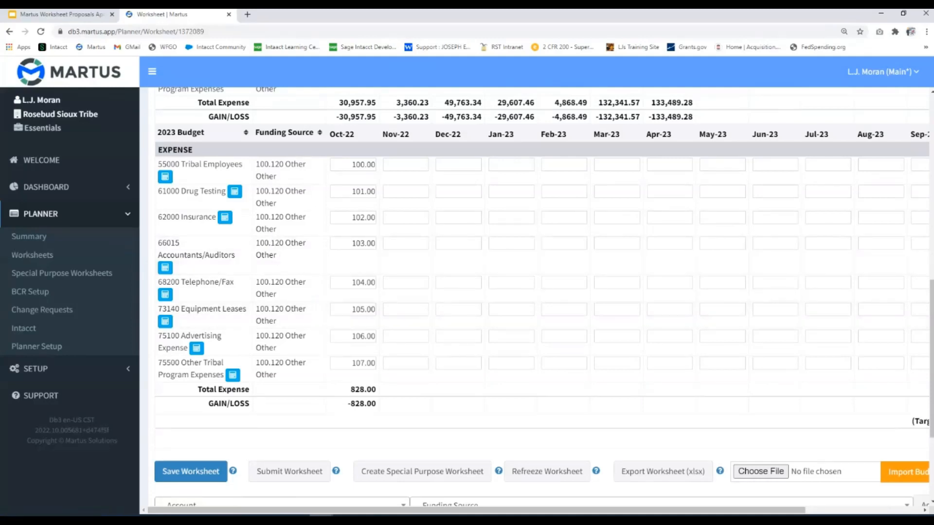
left_click_drag(0, 101, 0, 101)
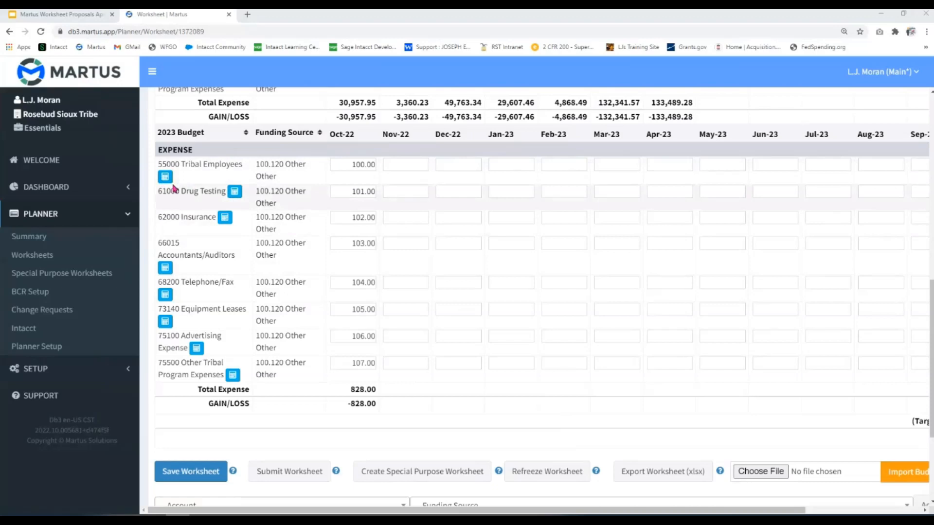
left_click(229, 222)
left_click_drag(588, 154, 519, 161)
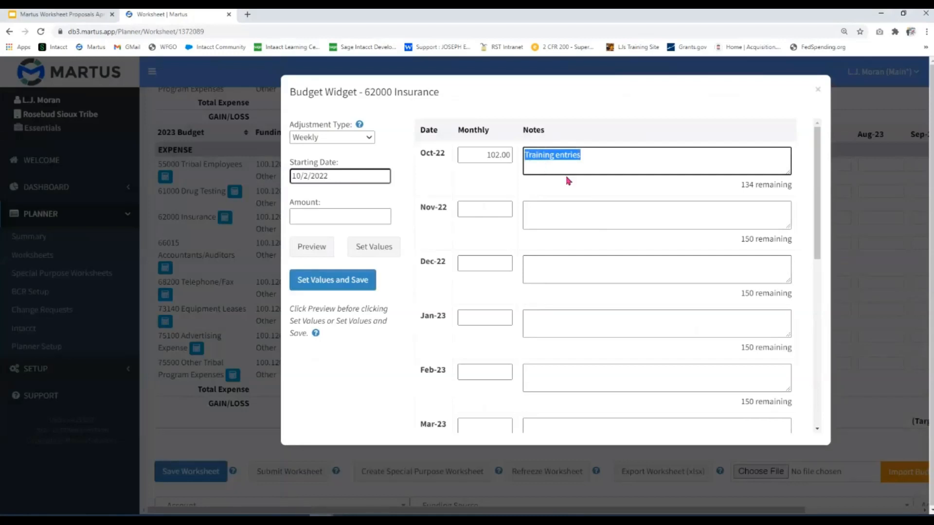
left_click(818, 92)
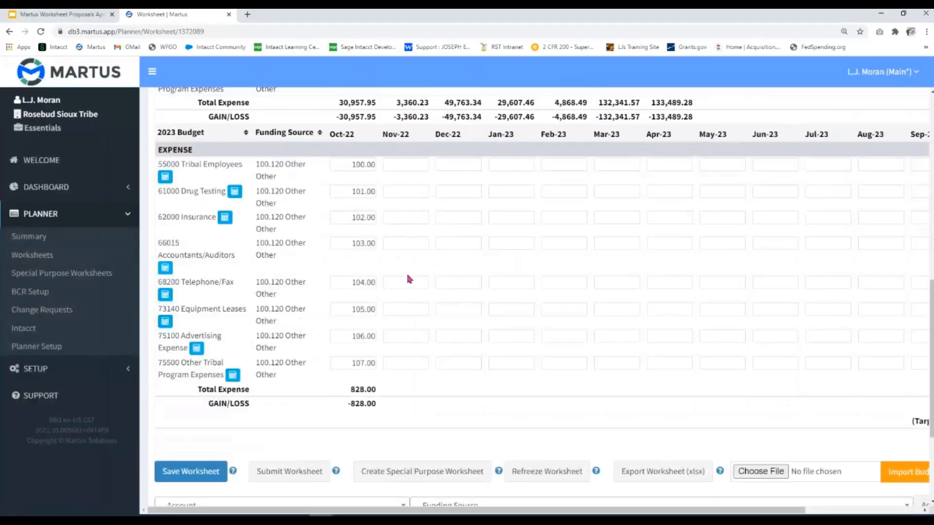
Step: Apply an Adjust-type change of 102.28% to the 55000 Tribal Employees line after previewing it, and save the worksheet
left_click_drag(181, 164, 283, 180)
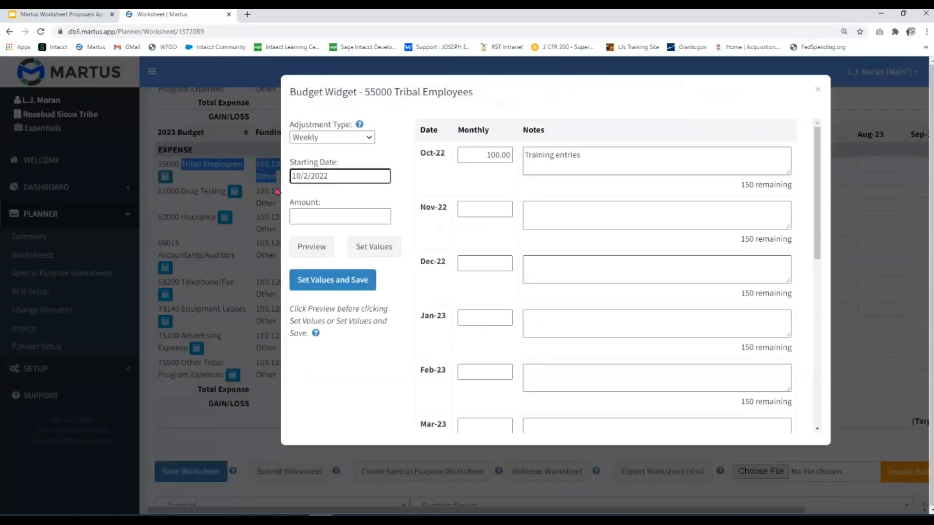
left_click(327, 138)
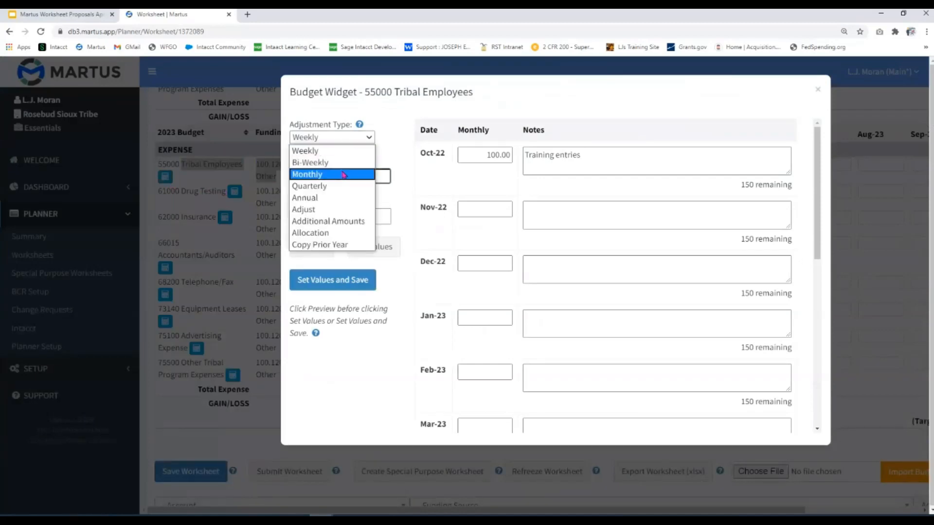
left_click(337, 209)
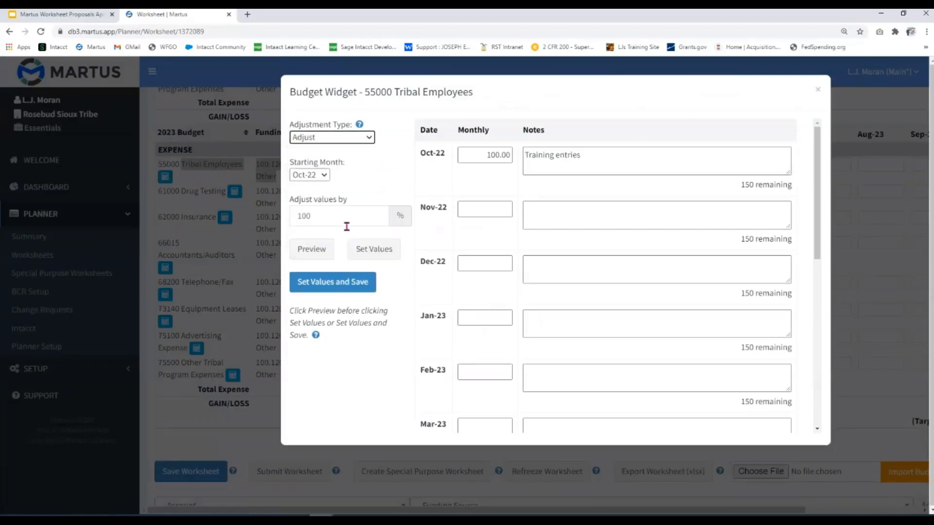
left_click(339, 220)
type("102")
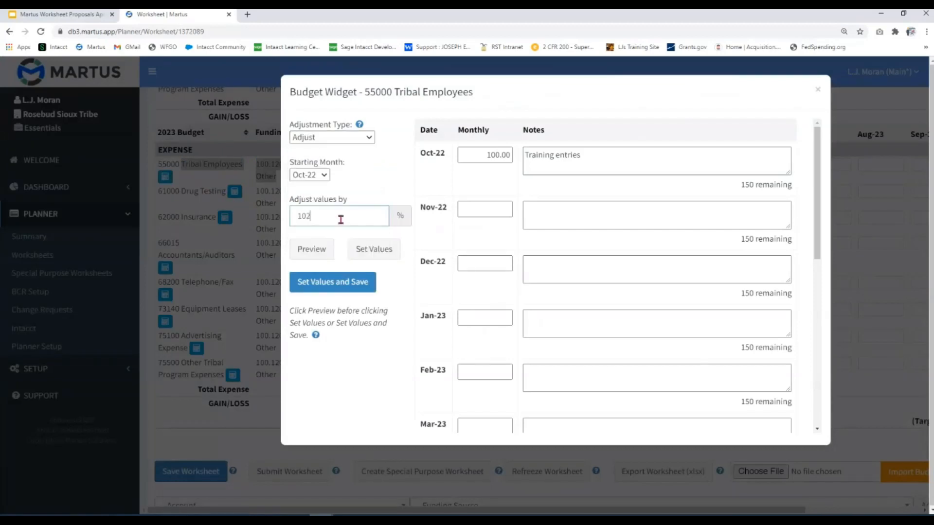
type(".28")
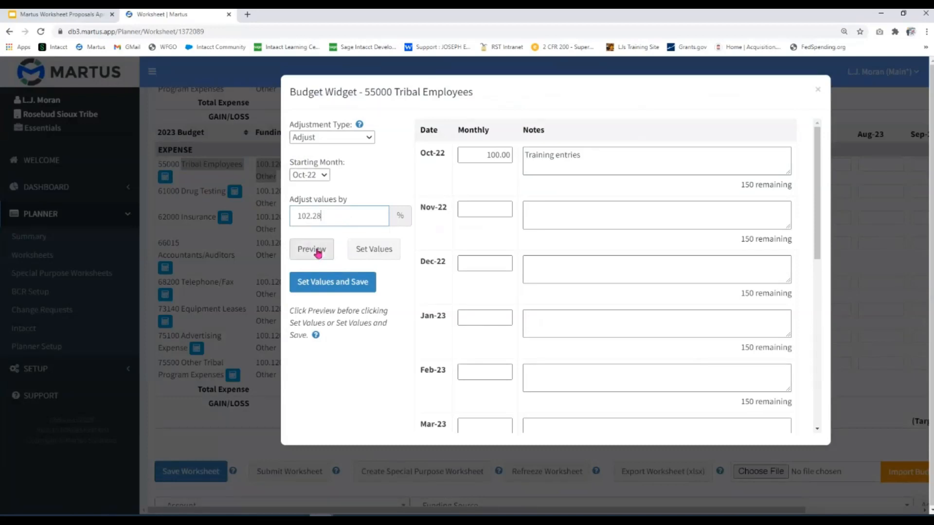
left_click(320, 252)
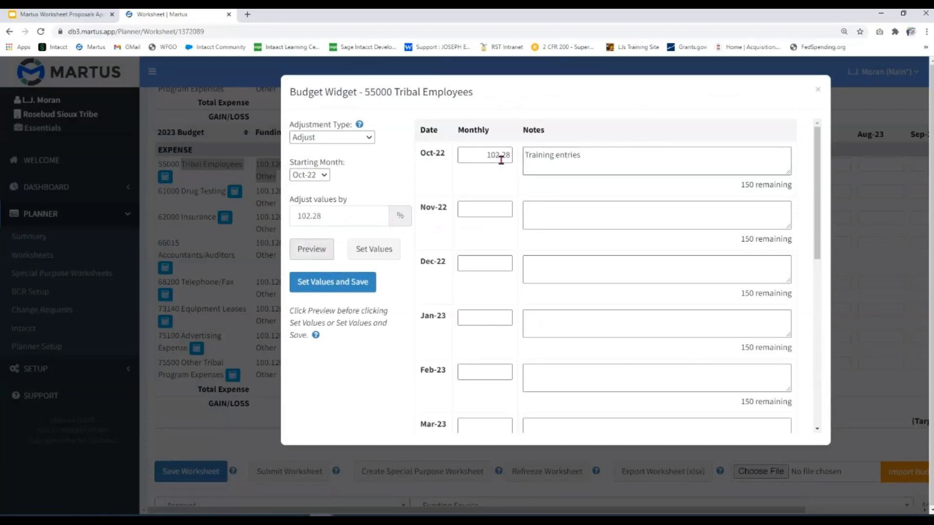
left_click(350, 289)
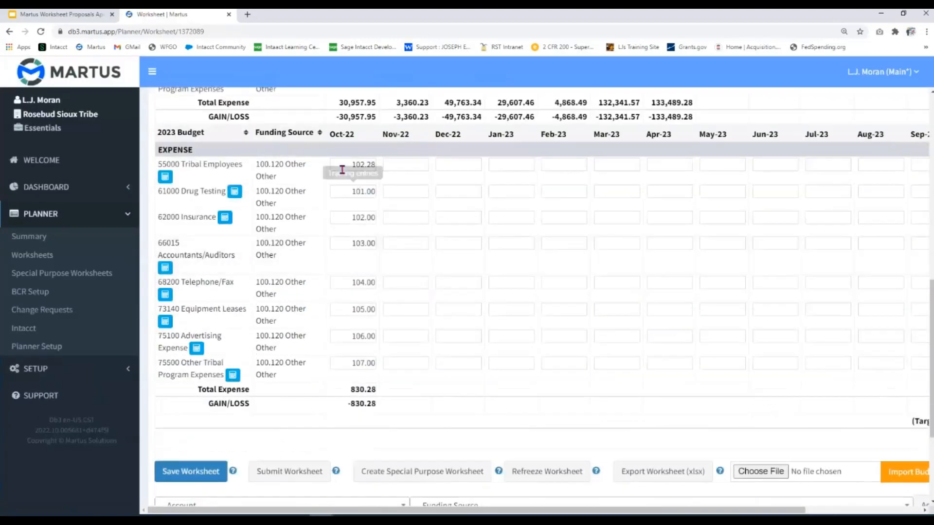
left_click(343, 167)
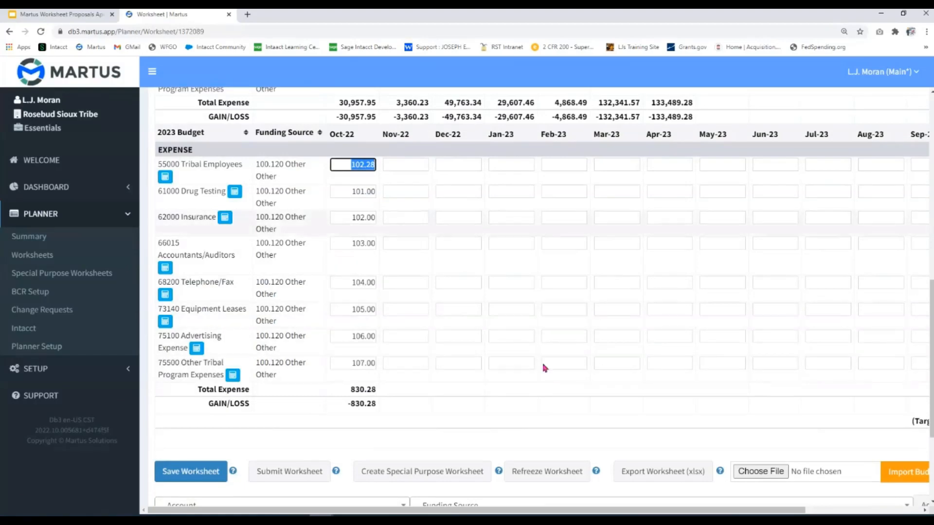
left_click(166, 473)
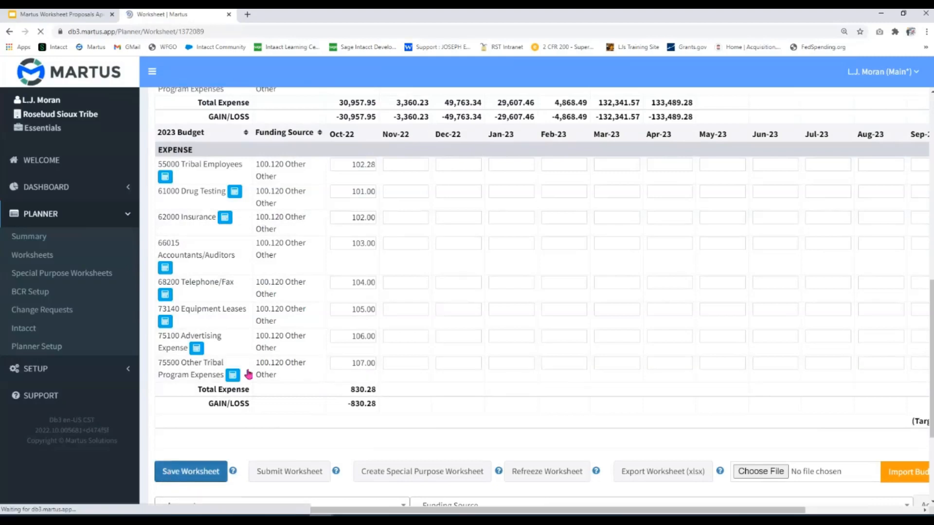
Step: Submit the draft FY23 budget worksheet for approval and confirm the submission
scroll(416, 308, "down", 8)
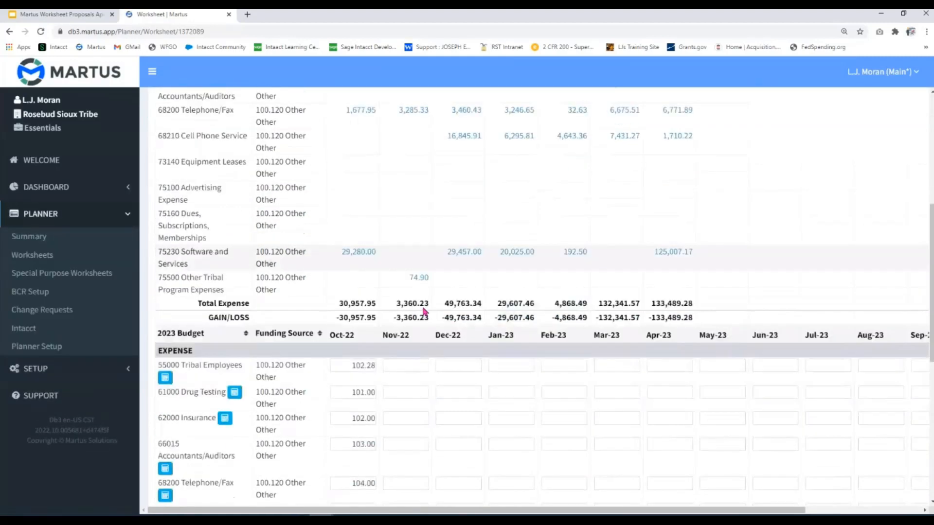
scroll(425, 306, "down", 4)
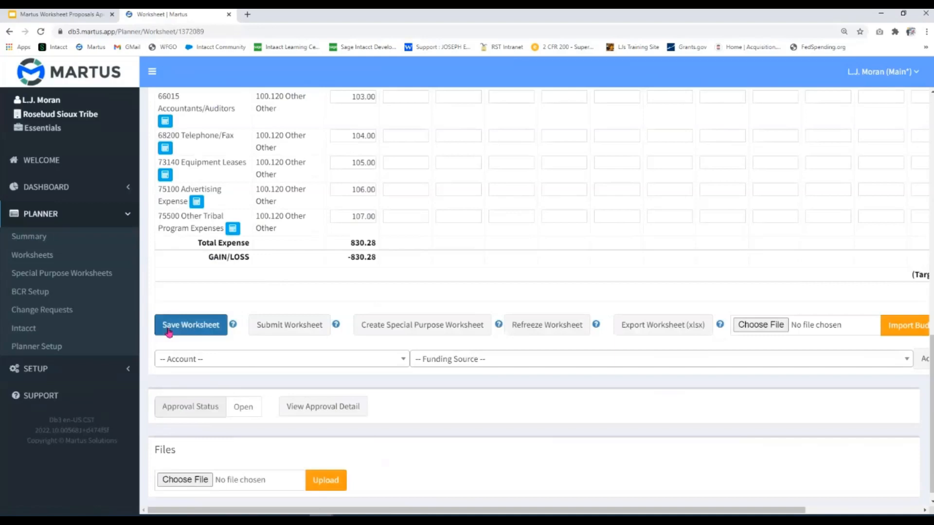
left_click(295, 327)
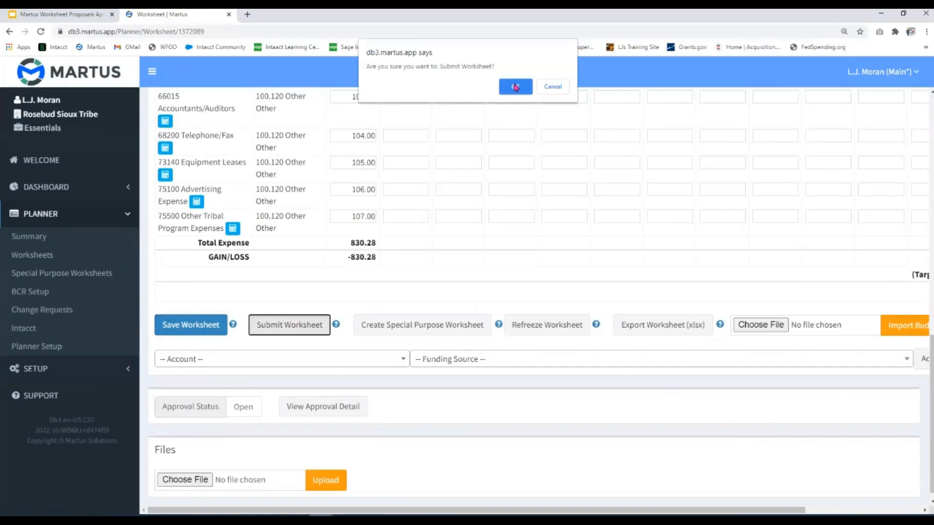
left_click(516, 87)
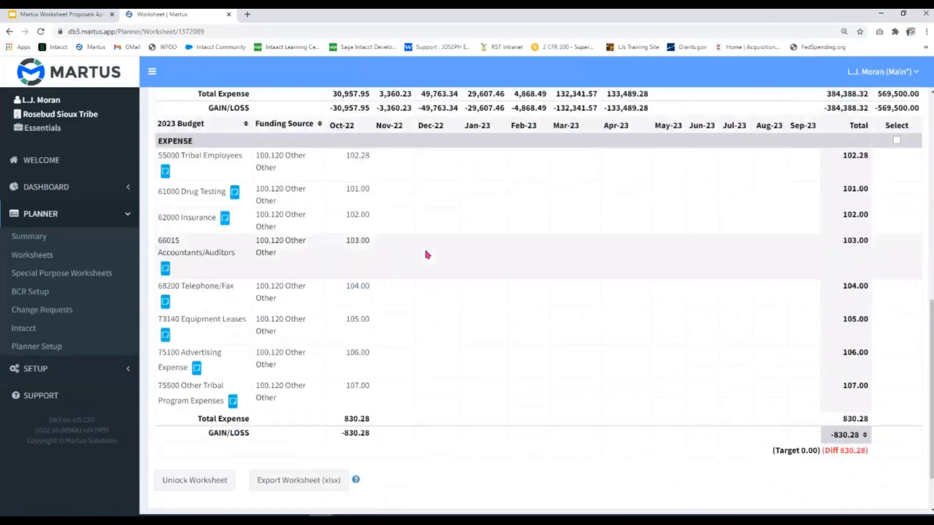
Step: Review the submitted worksheet's 2023 Budget lines, including 62000 Insurance, and its approval status
scroll(426, 273, "down", 2)
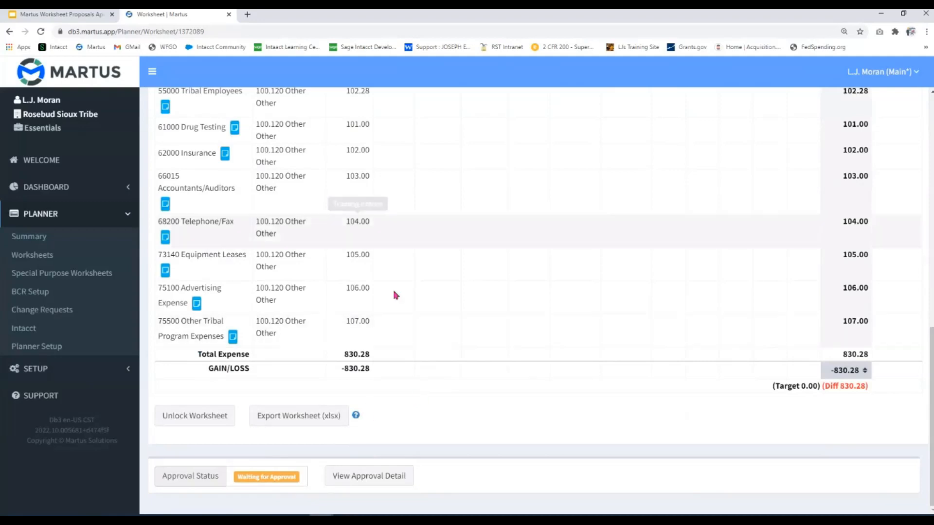
scroll(395, 289, "up", 3)
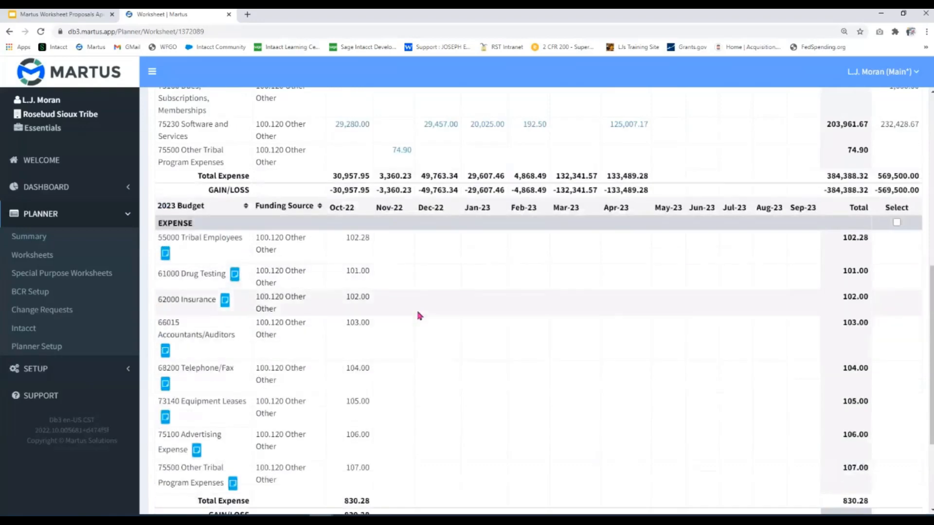
scroll(408, 314, "down", 1)
left_click_drag(181, 251, 375, 268)
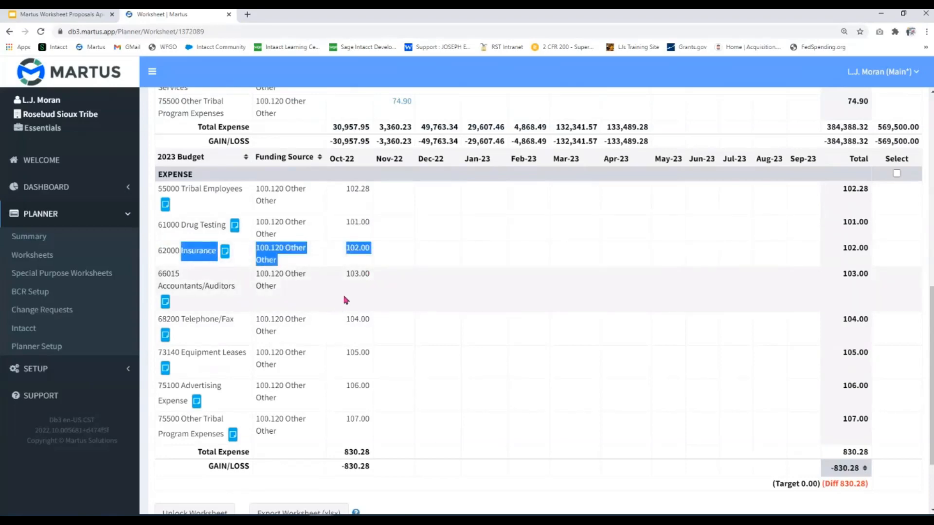
scroll(348, 298, "down", 1)
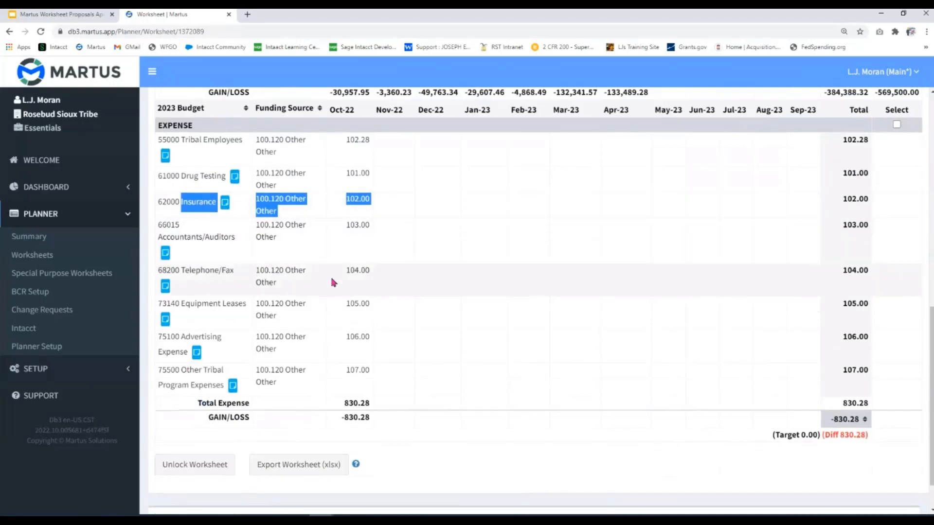
left_click(338, 279)
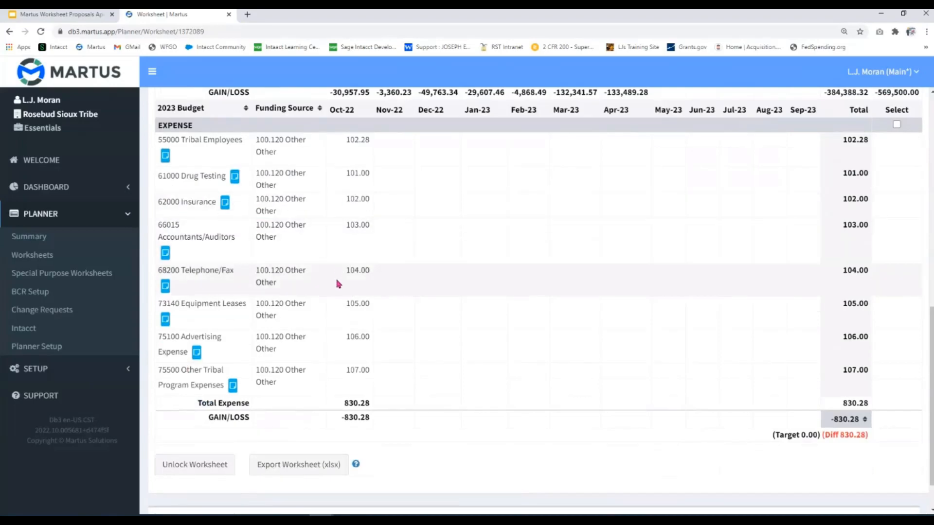
scroll(324, 281, "down", 1)
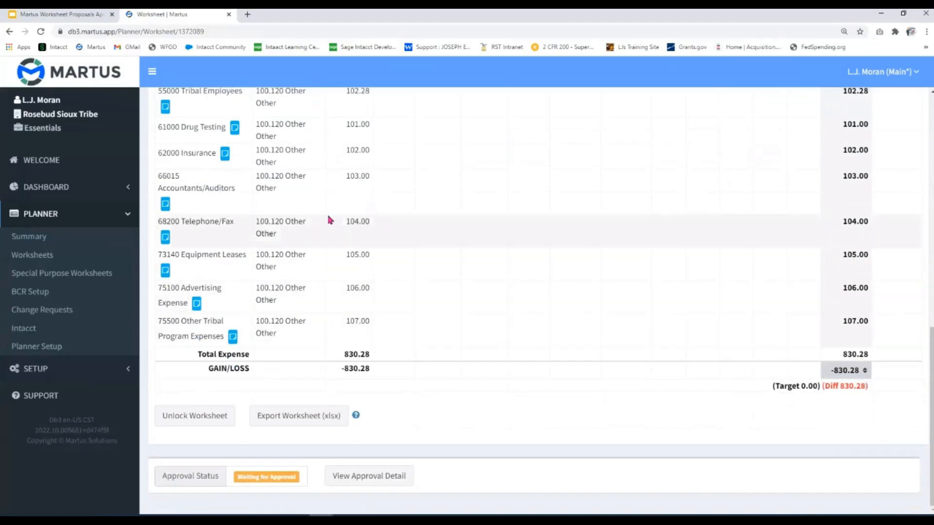
Step: Unlock the submitted worksheet to reopen its 2023 Budget lines for editing
left_click(203, 418)
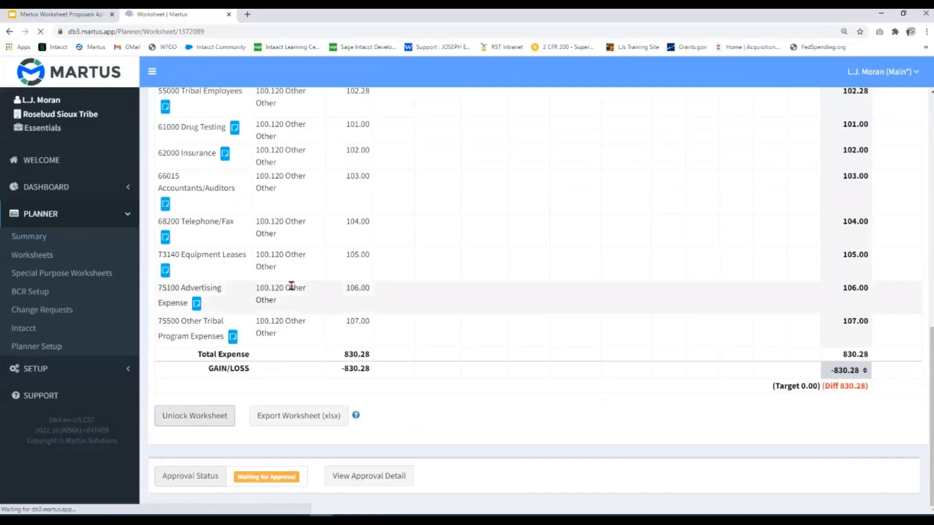
scroll(288, 290, "down", 15)
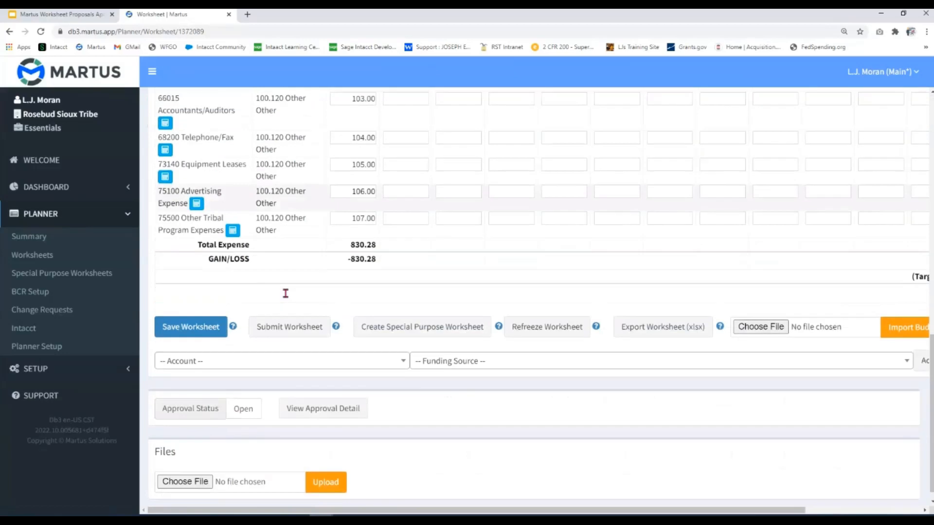
scroll(256, 298, "up", 3)
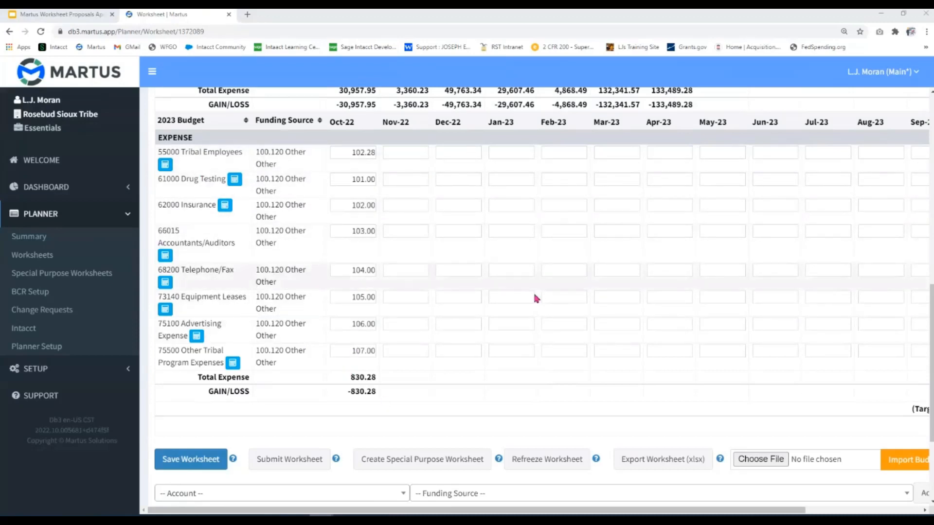
Step: Attach the 1 3 5 Year Plan document from the Desktop's FY2023 Budget Support Docs folder to the worksheet's files
scroll(556, 285, "down", 2)
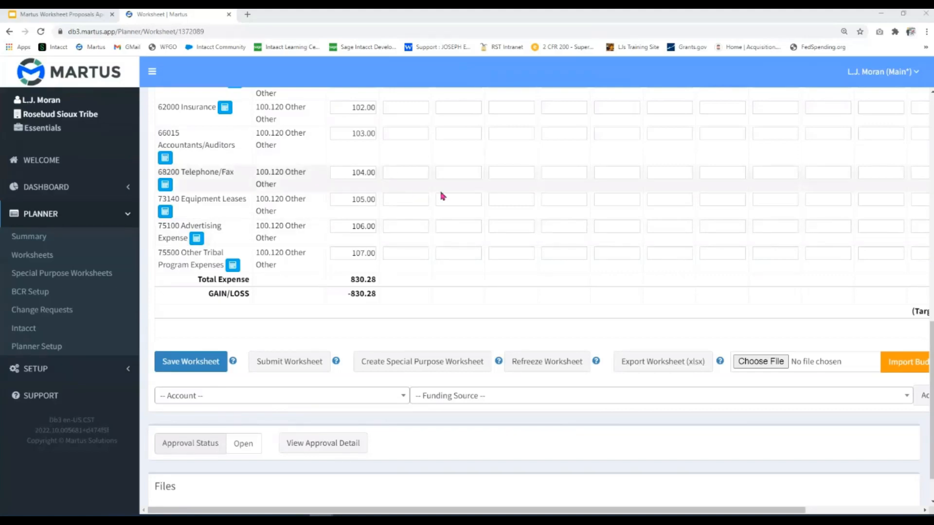
scroll(467, 218, "down", 1)
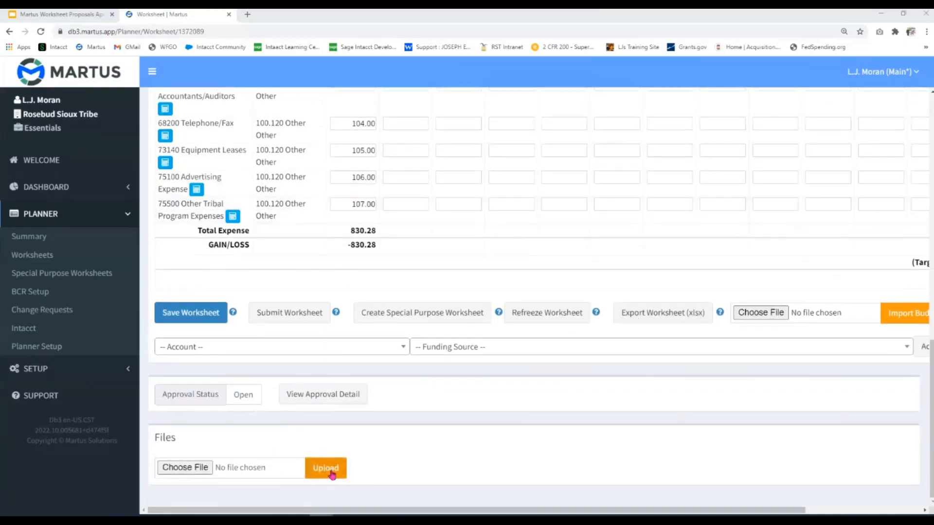
left_click_drag(176, 437, 150, 438)
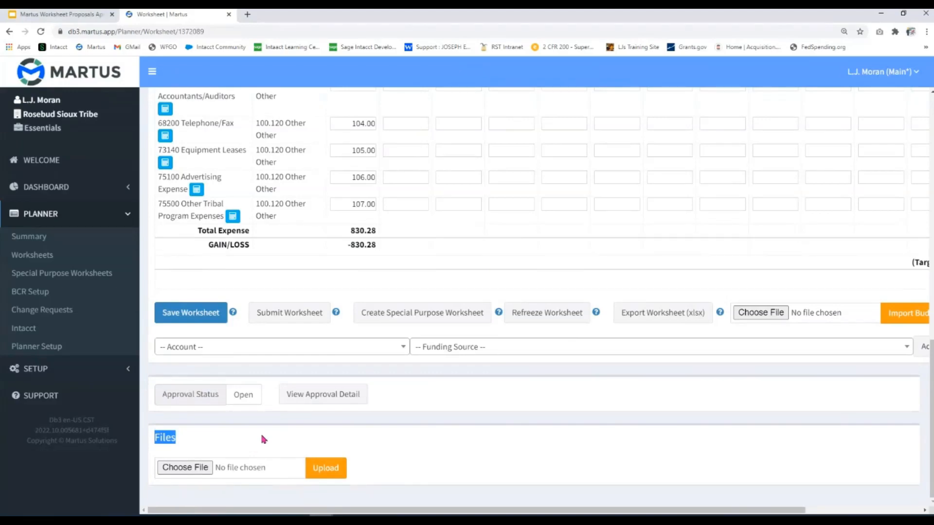
left_click(171, 437)
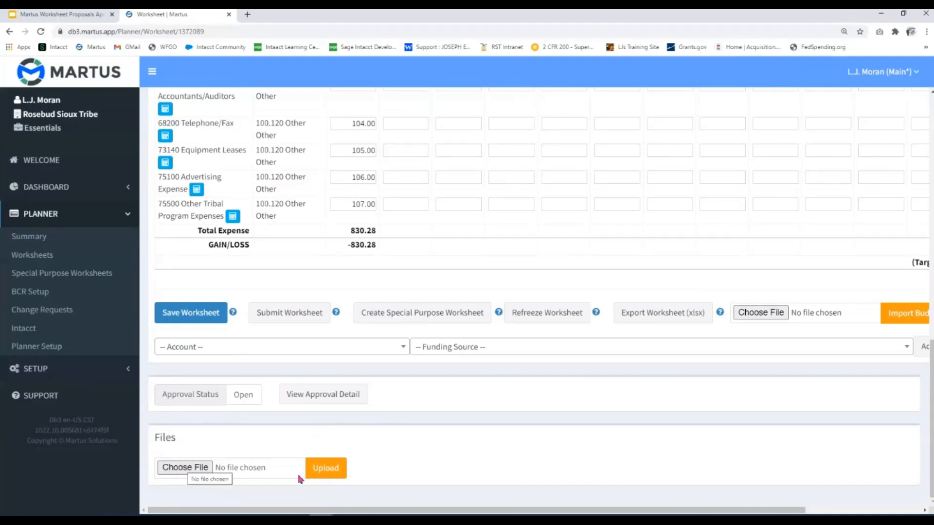
left_click(186, 473)
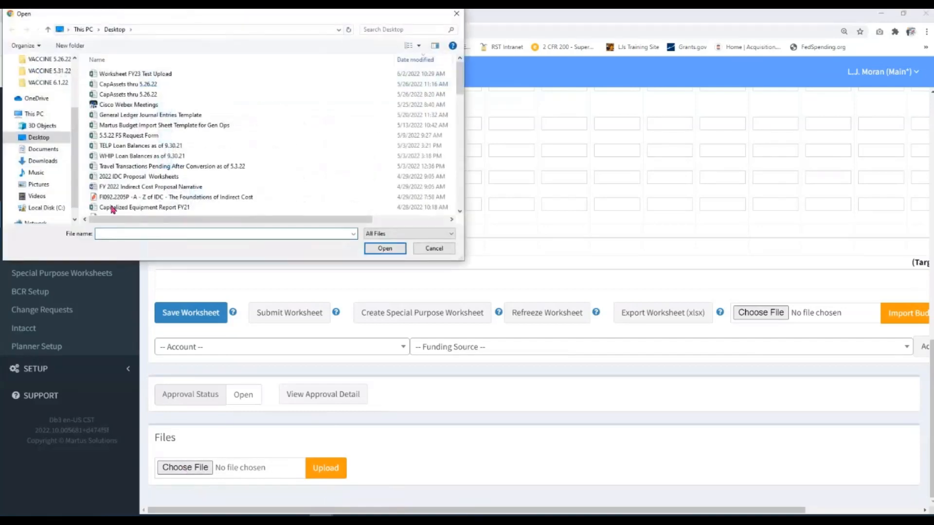
scroll(146, 149, "down", 7)
scroll(157, 153, "down", 5)
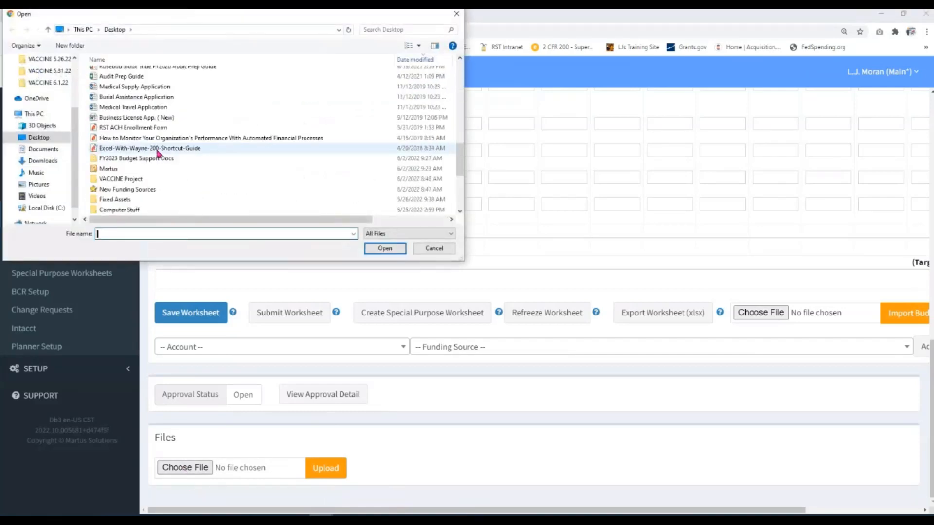
double_click(150, 160)
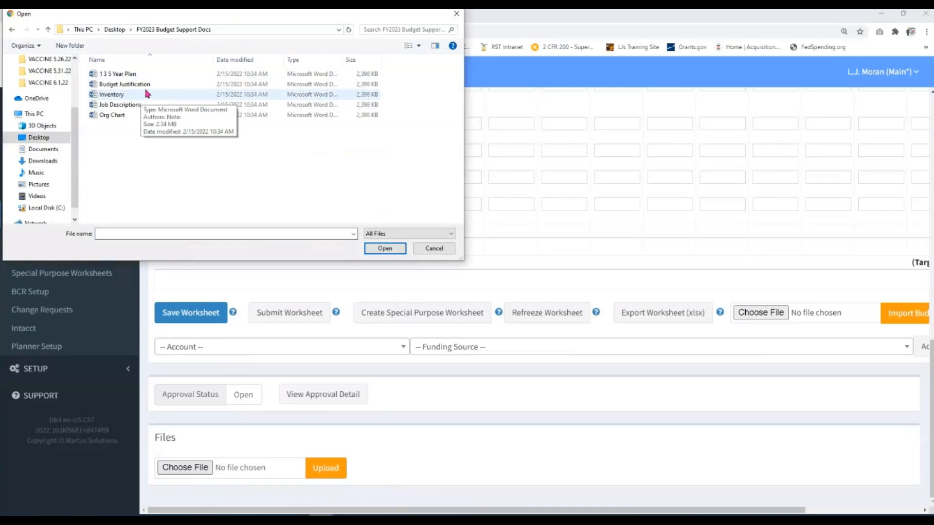
left_click(112, 74)
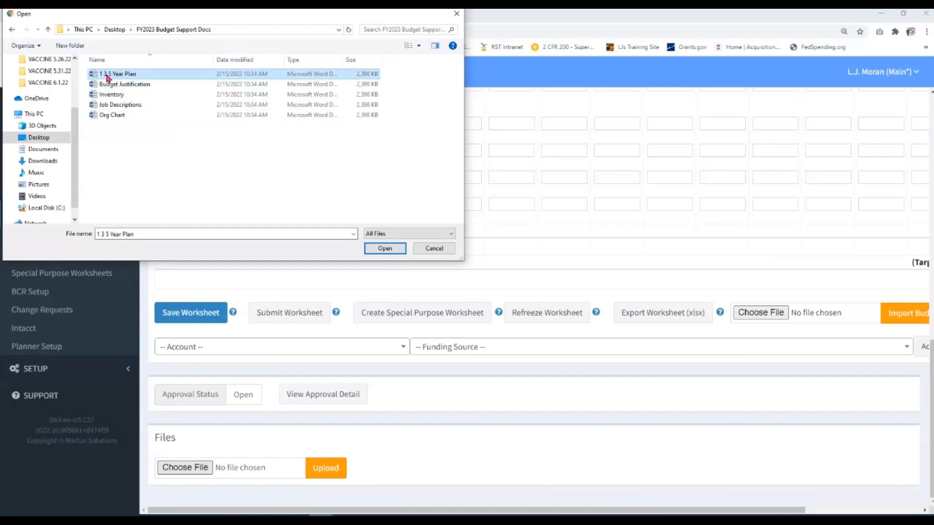
left_click(385, 249)
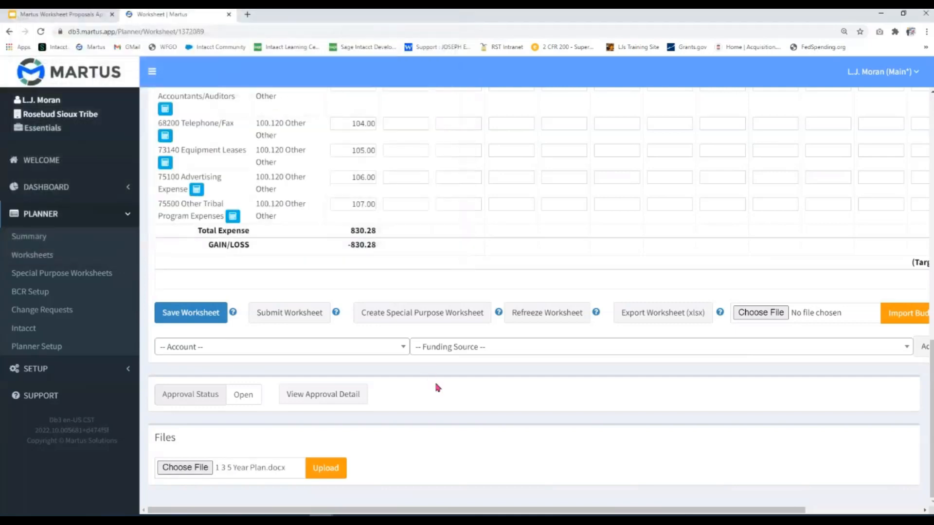
left_click(334, 467)
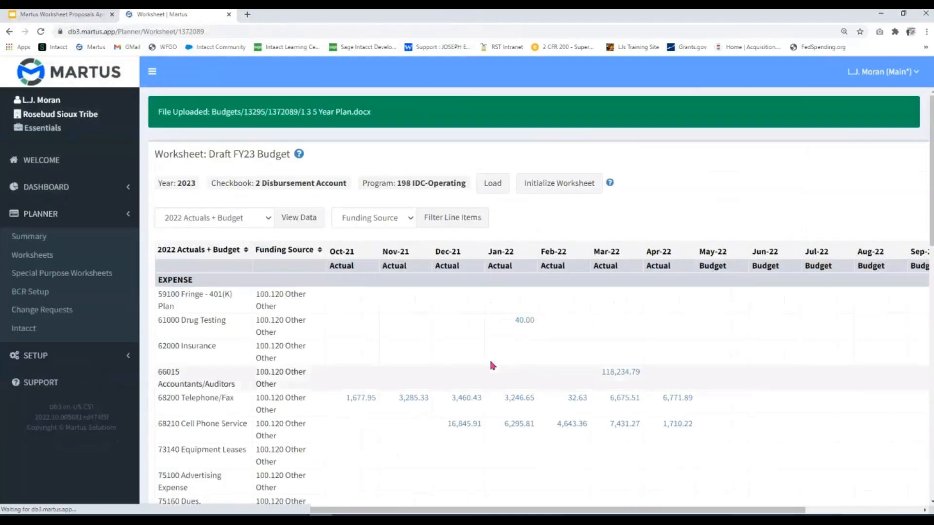
Step: Attach the Budget Justification document from FY2023 Budget Support Docs to the worksheet's files and save the worksheet
scroll(491, 361, "down", 15)
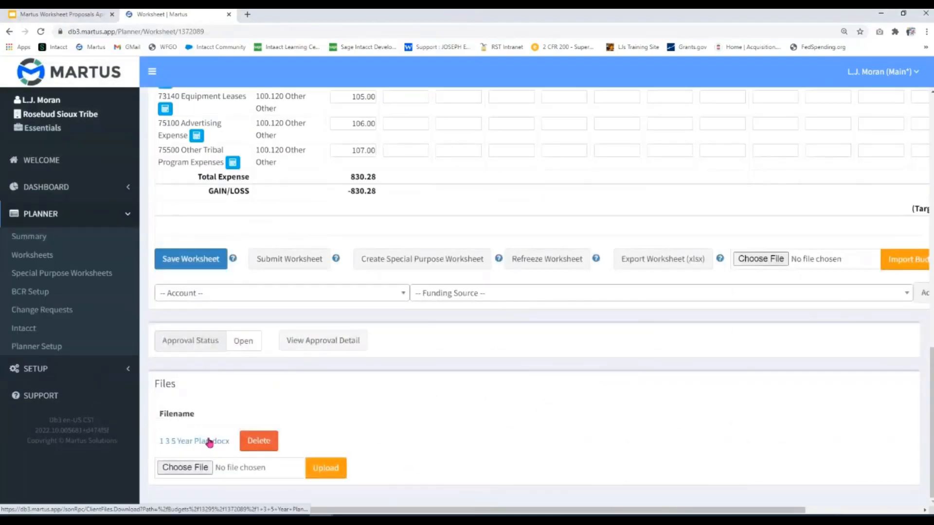
left_click(192, 470)
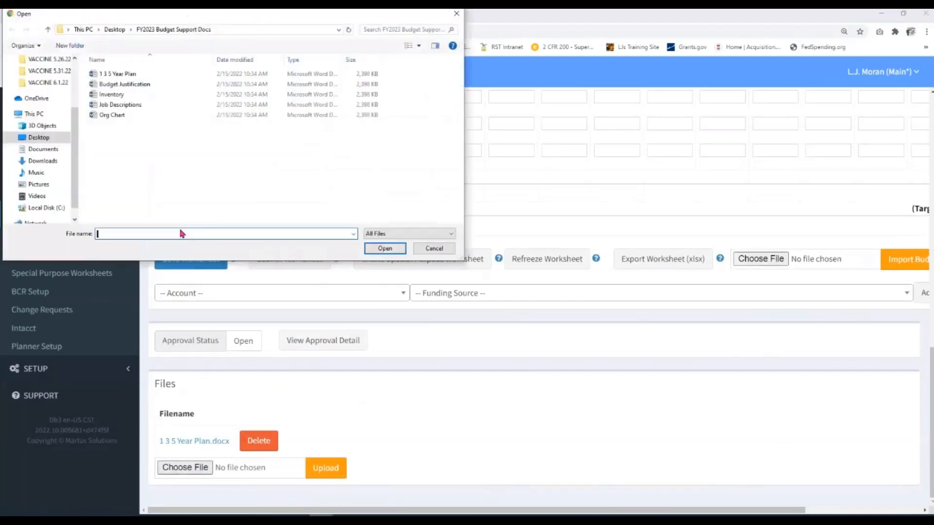
left_click(140, 85)
left_click(384, 248)
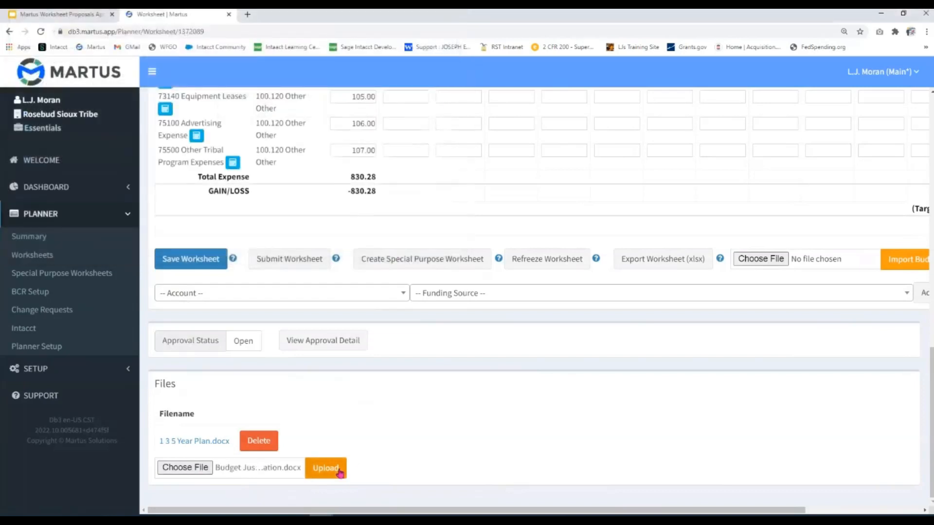
left_click(339, 470)
scroll(444, 288, "down", 10)
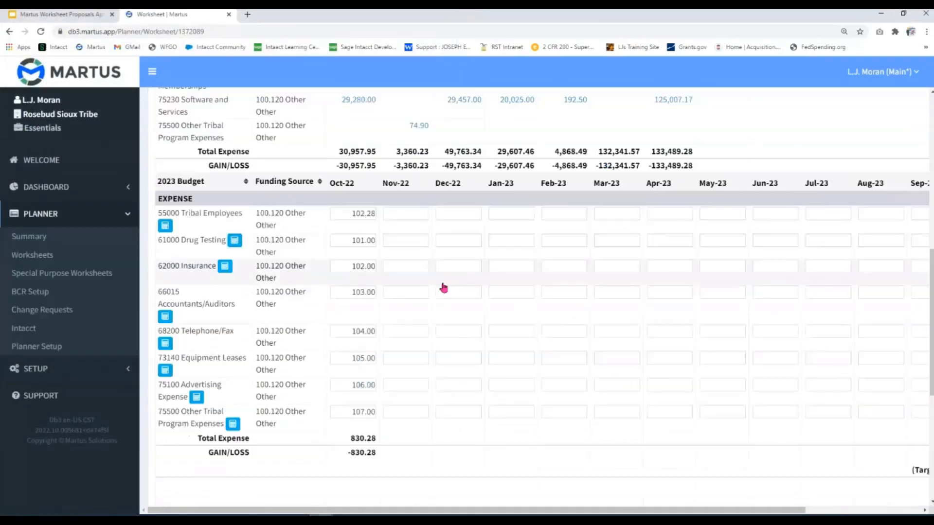
scroll(444, 288, "down", 6)
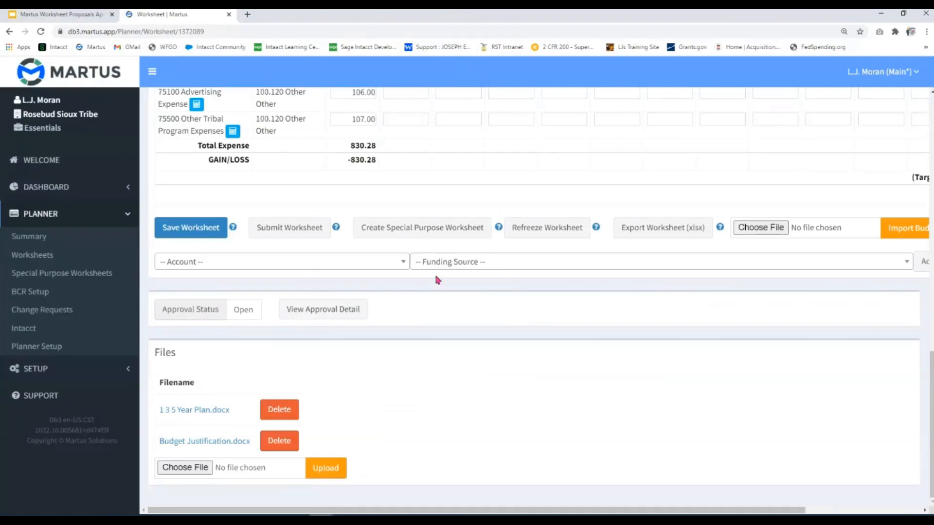
left_click(197, 234)
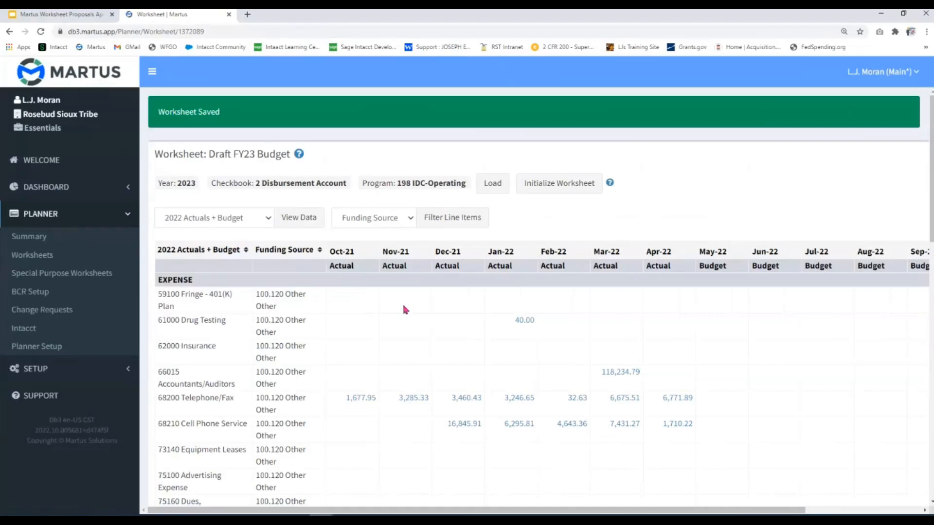
Step: Submit the worksheet for approval with its two supporting documents attached, and confirm the submission
scroll(384, 288, "down", 8)
scroll(389, 288, "down", 6)
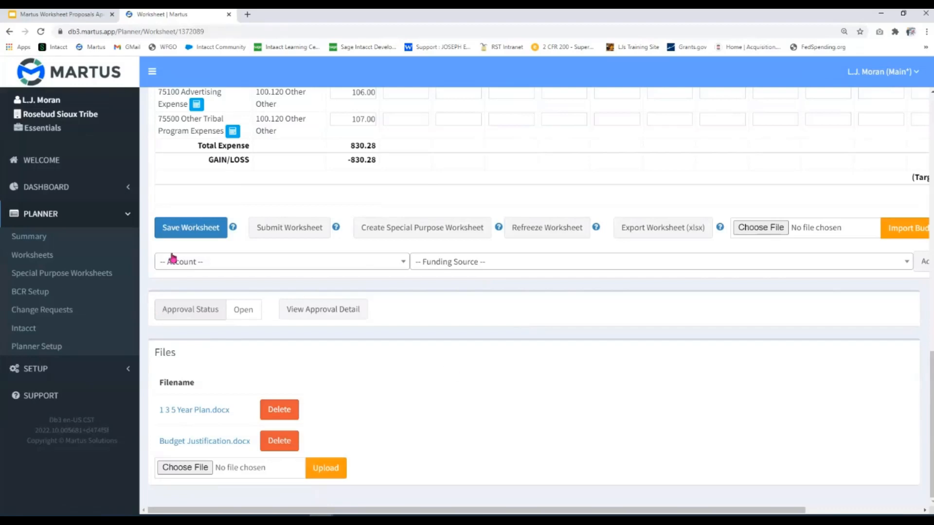
left_click(272, 228)
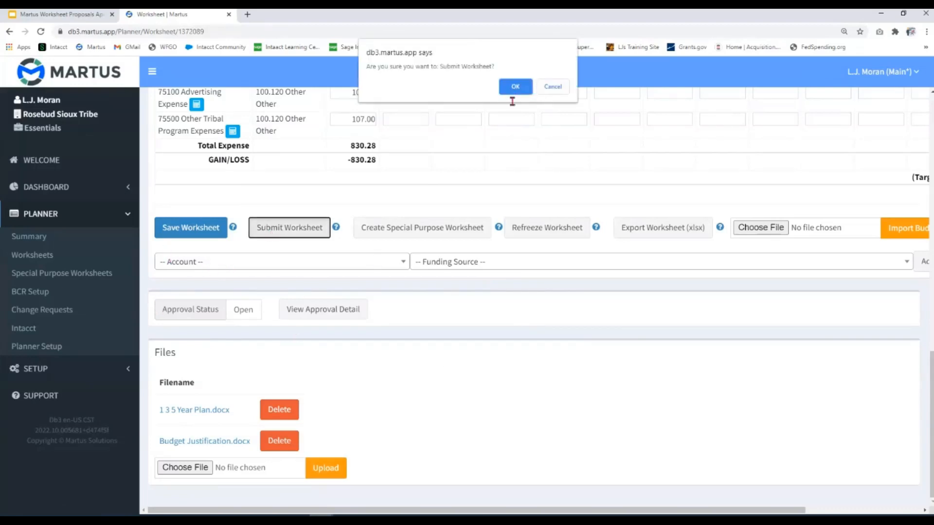
left_click(512, 94)
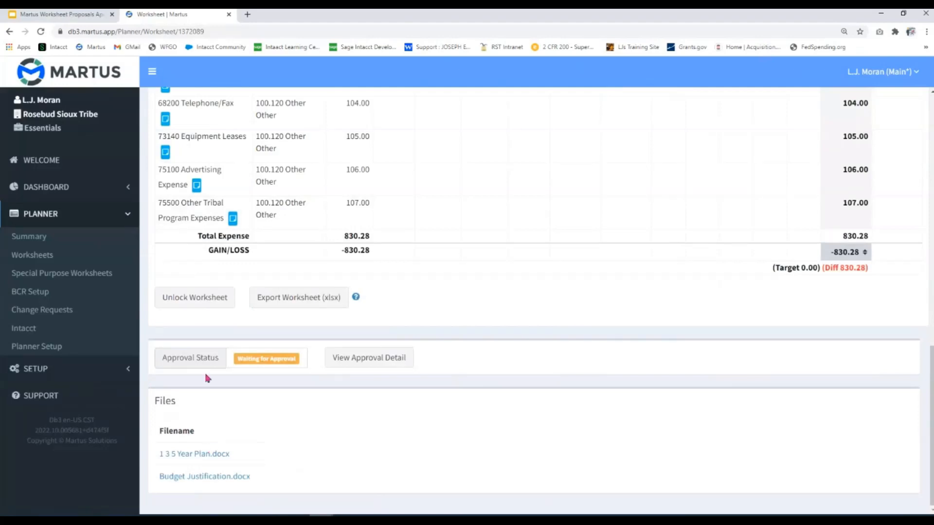
Step: Unlock the worksheet again to withdraw it from approval and return to its 2023 Budget lines
left_click(179, 297)
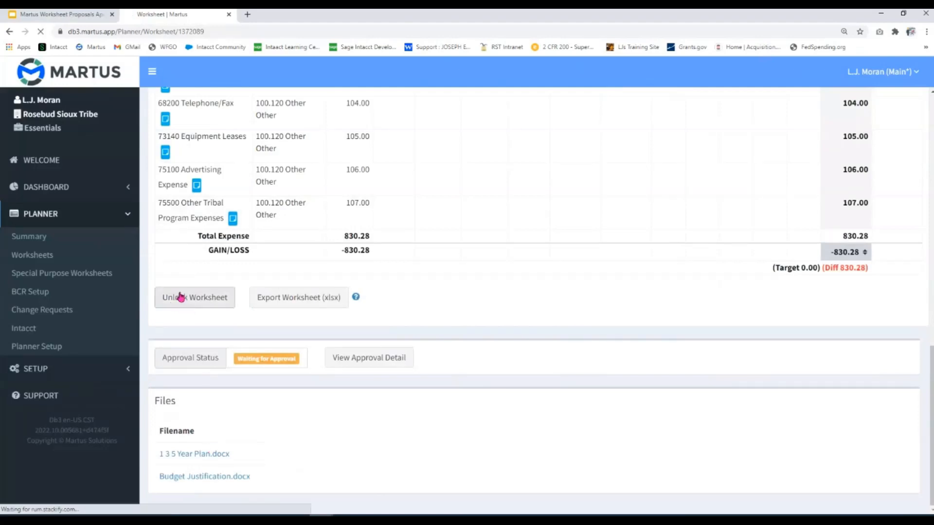
scroll(197, 262, "down", 15)
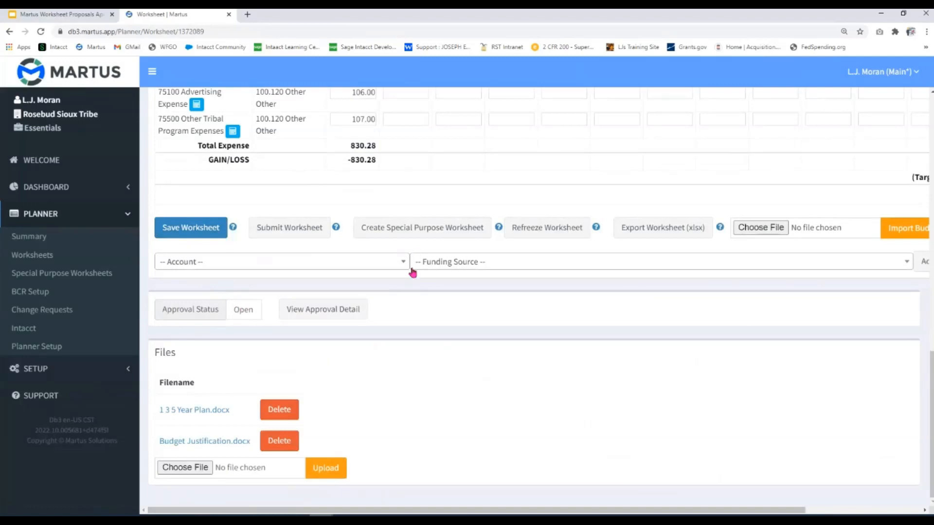
scroll(396, 292, "up", 4)
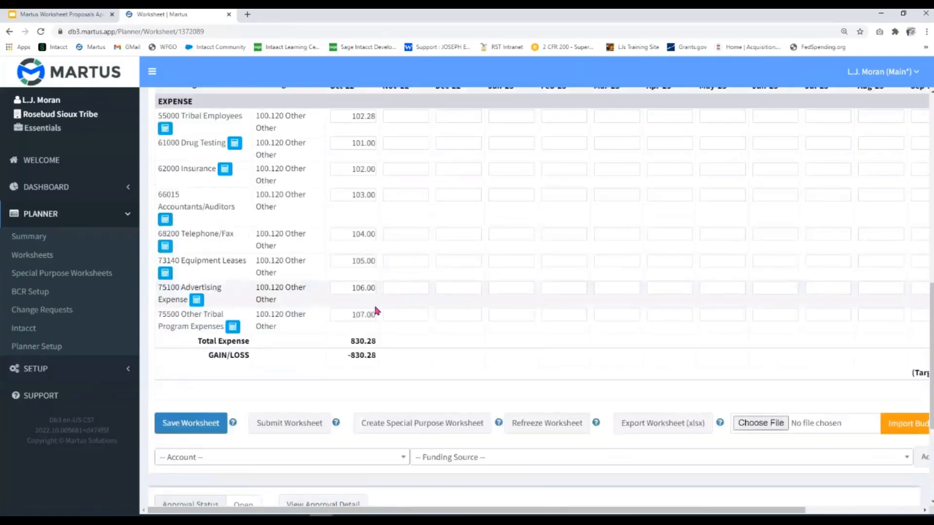
Step: Open the Planner's budget summary and review the Draft FY23 Budget's monthly income and expenses by checkbook
left_click(41, 238)
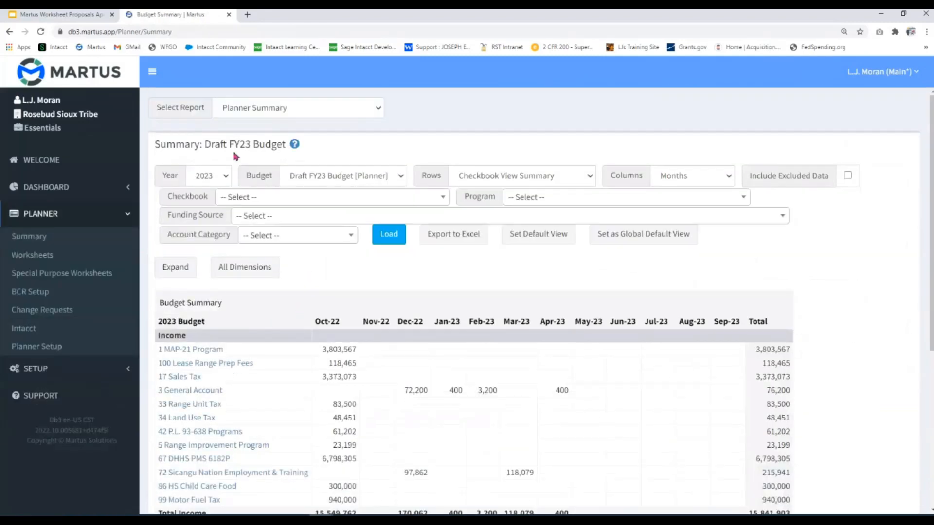
left_click_drag(204, 144, 288, 142)
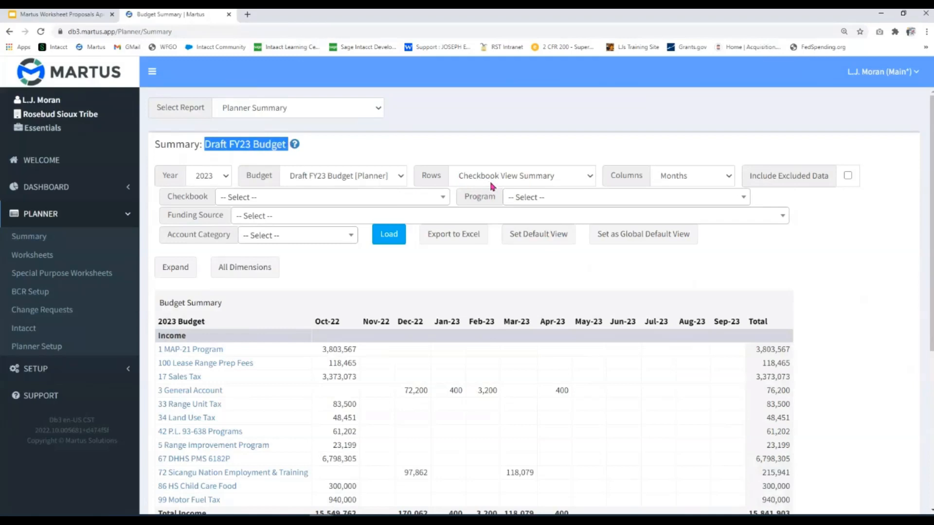
scroll(504, 254, "down", 5)
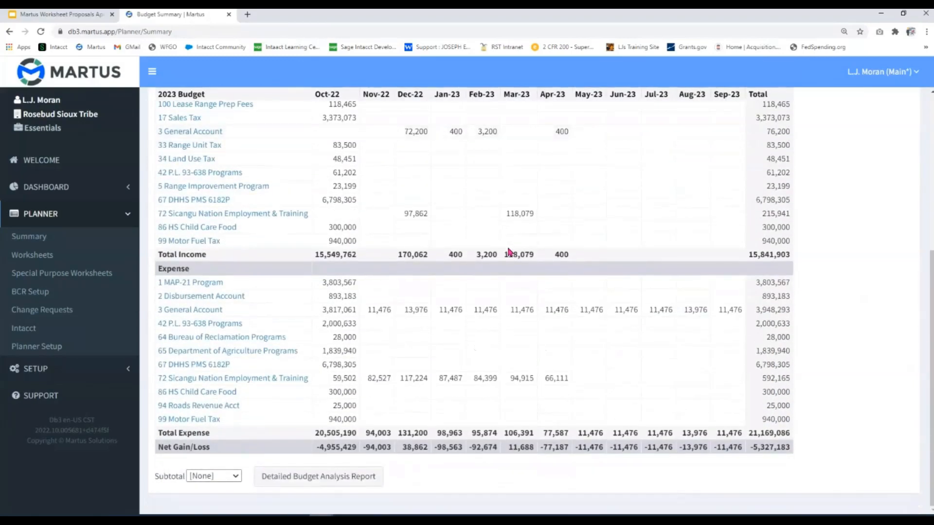
scroll(296, 392, "up", 5)
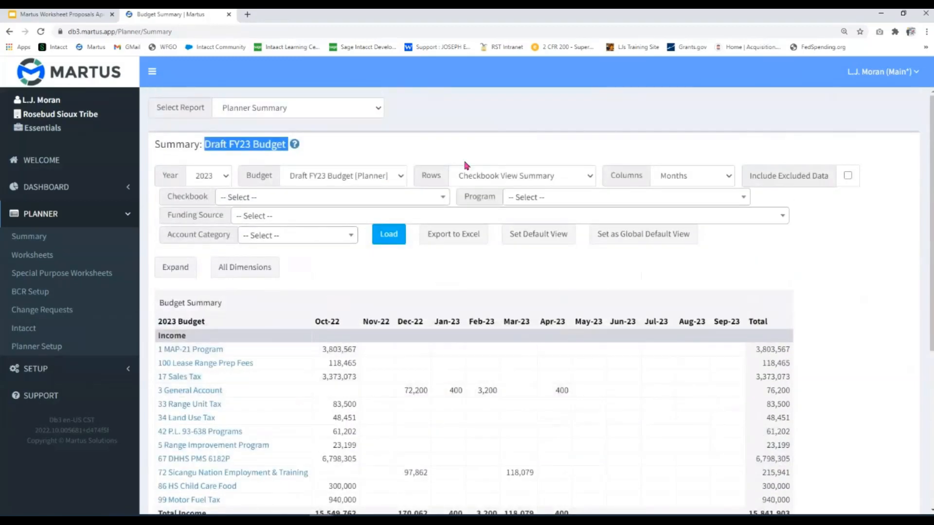
Step: Load the summary with rows set to Funding Source View Summary and the program filtered to 198 IDC-Operating
left_click(508, 178)
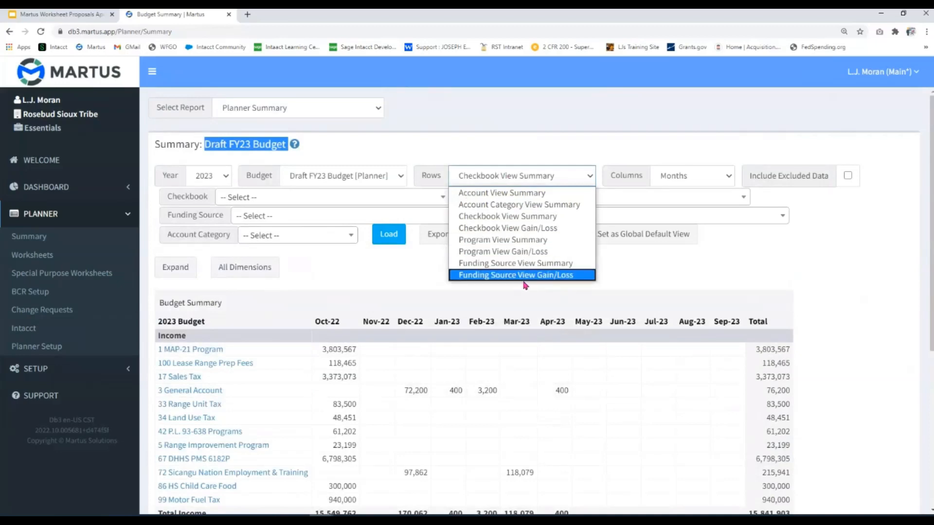
left_click(528, 263)
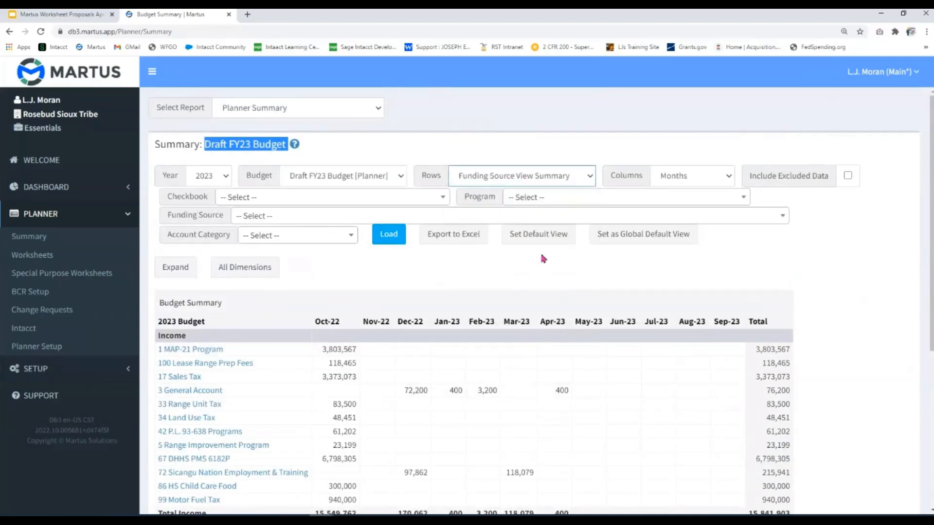
left_click(535, 199)
type("198")
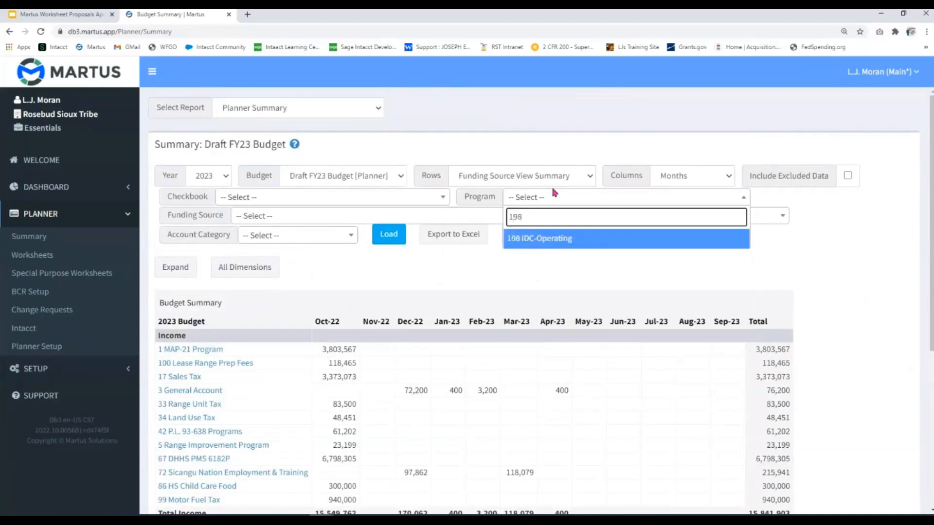
left_click(556, 246)
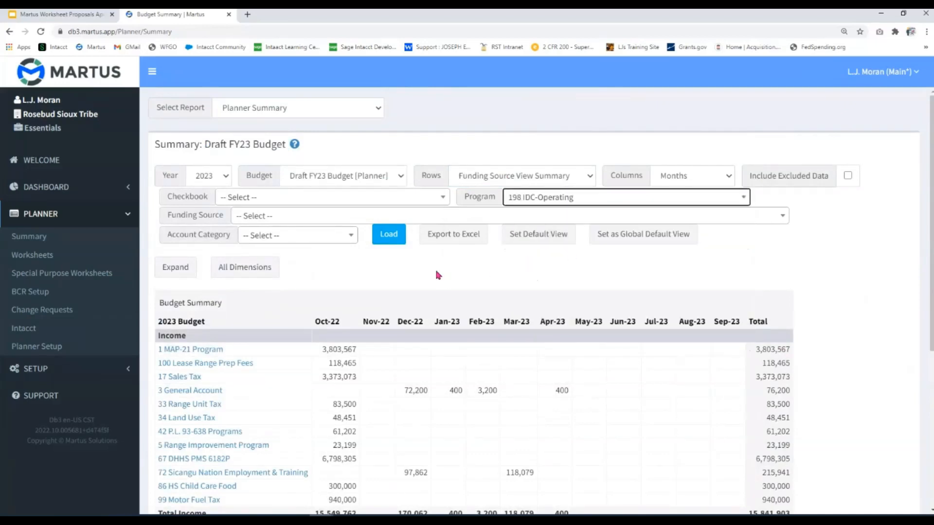
left_click(389, 234)
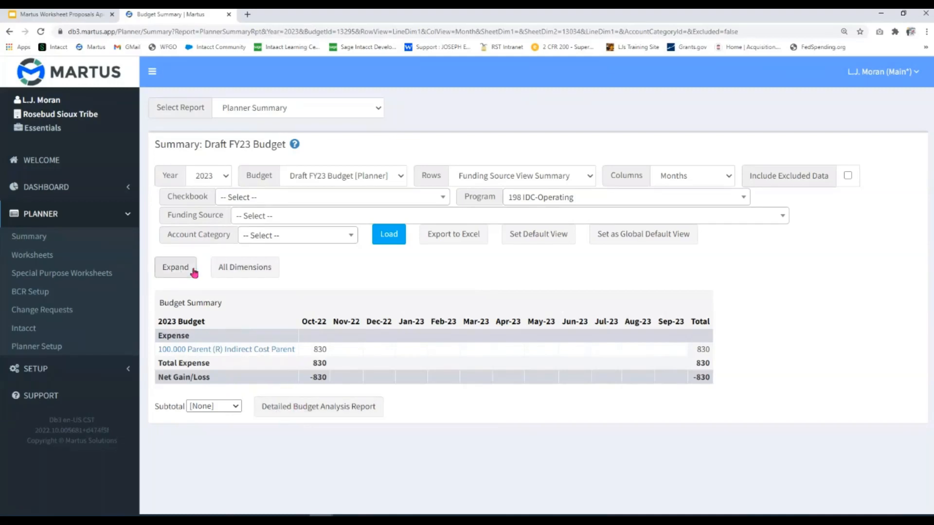
Step: Generate the Detailed Budget Analysis Report, open the downloaded workbook in Excel, and enable editing in a maximized window
left_click(278, 413)
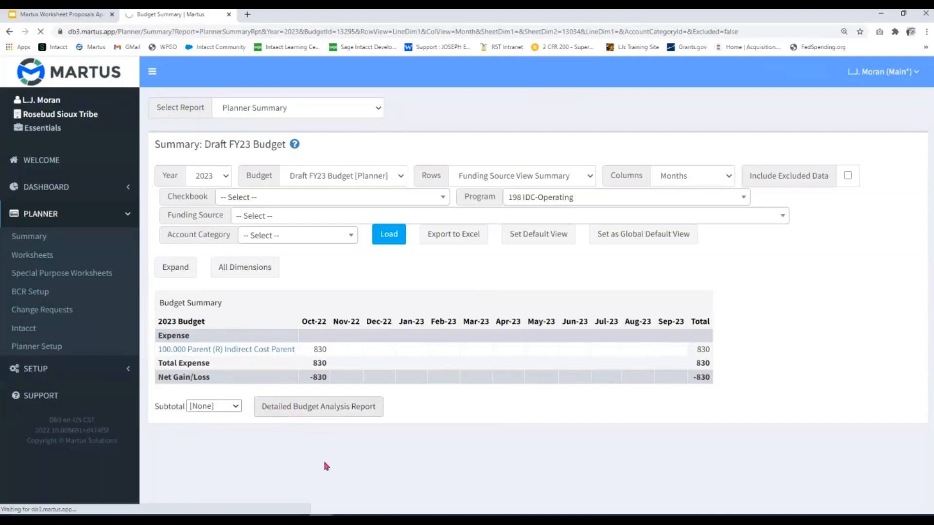
left_click(61, 504)
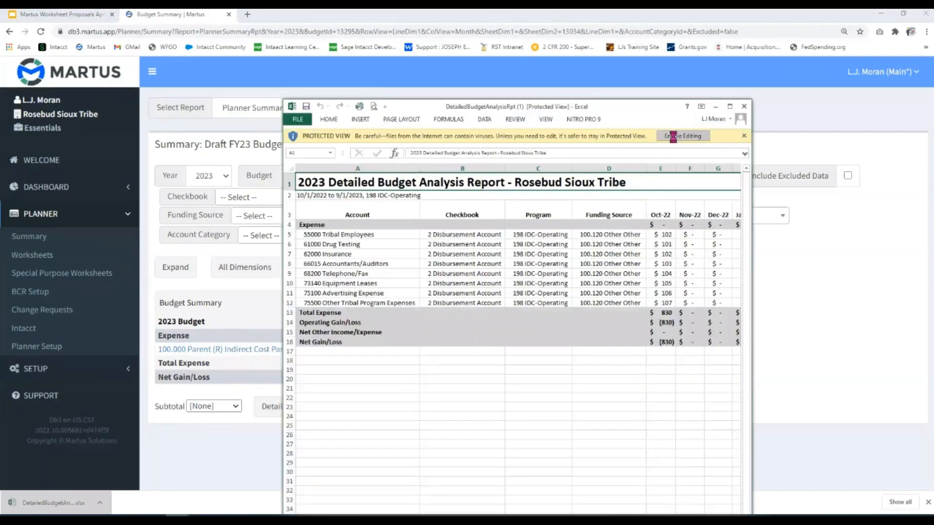
left_click(683, 137)
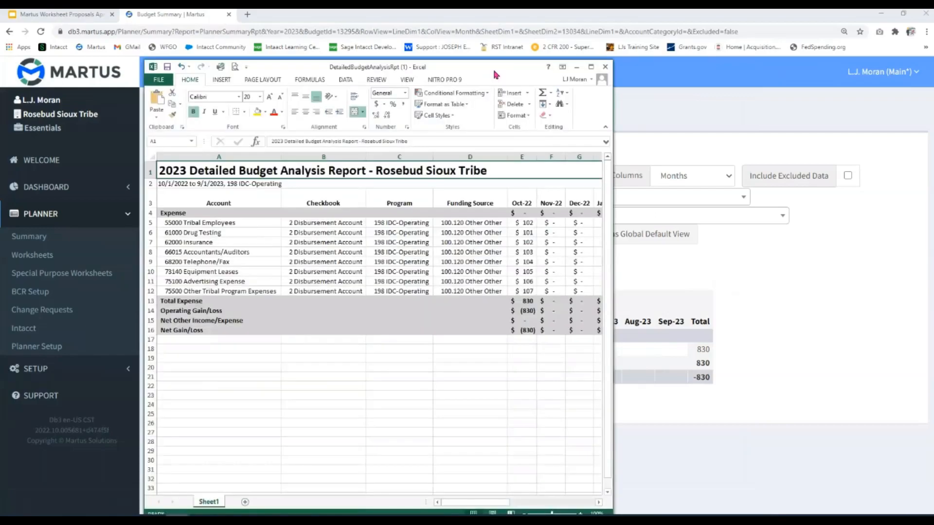
double_click(493, 67)
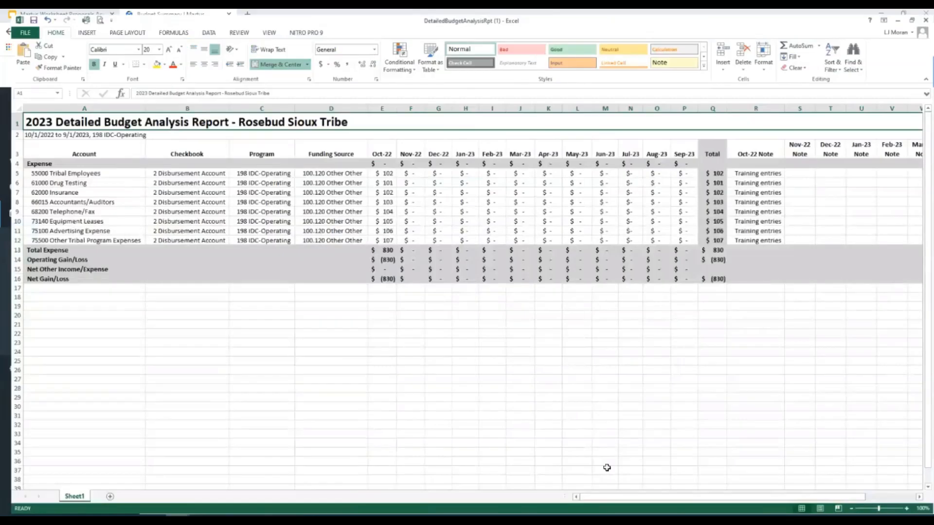
Step: Examine the report's monthly amounts and Oct-22 Note column, then close the workbook to return to the Martus summary
left_click(378, 101)
left_click_drag(457, 177, 656, 236)
left_click(805, 181)
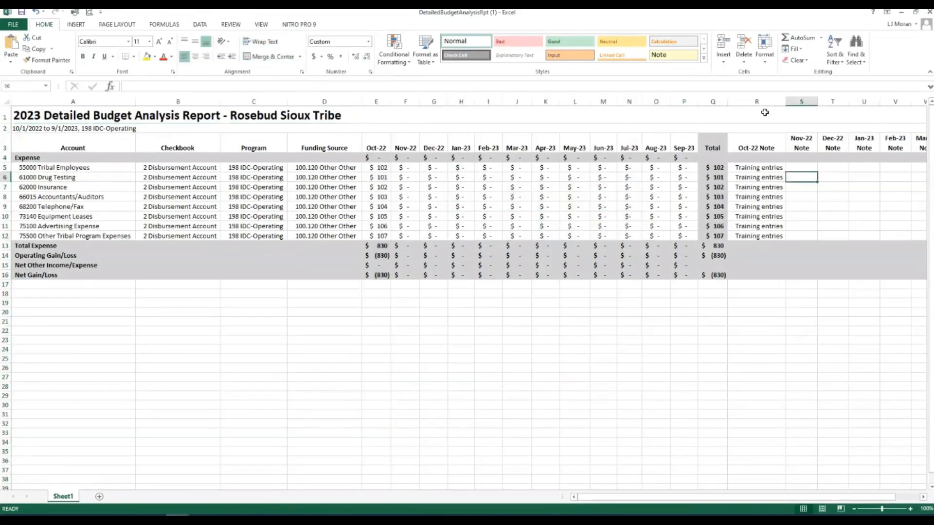
left_click(765, 103)
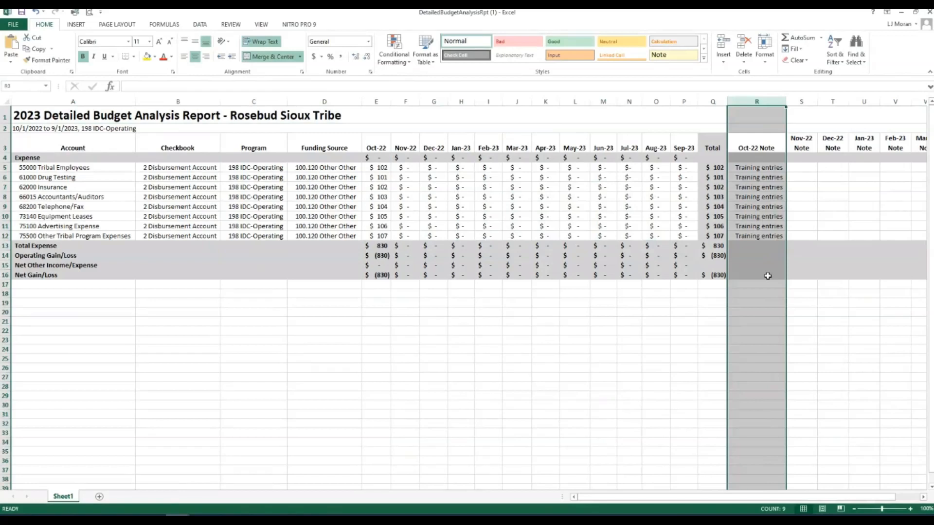
left_click(835, 227)
left_click_drag(655, 500, 477, 477)
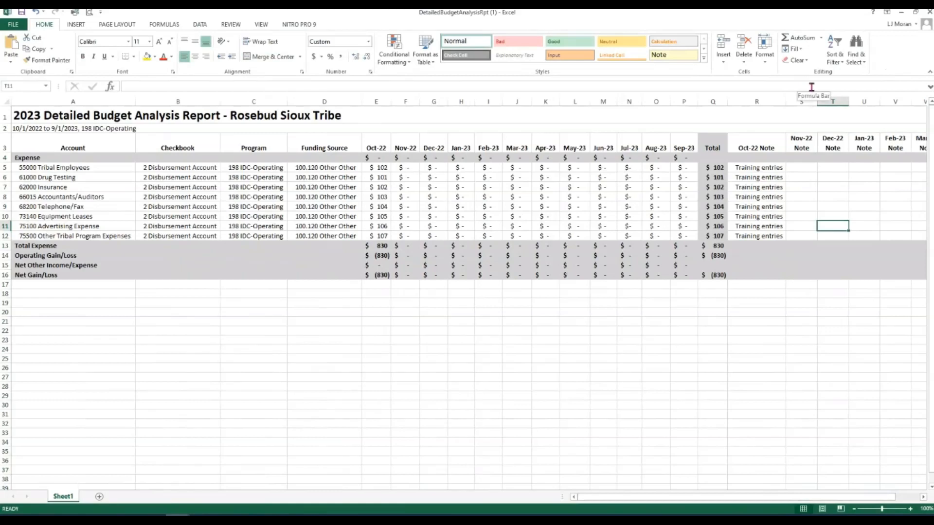
left_click(930, 12)
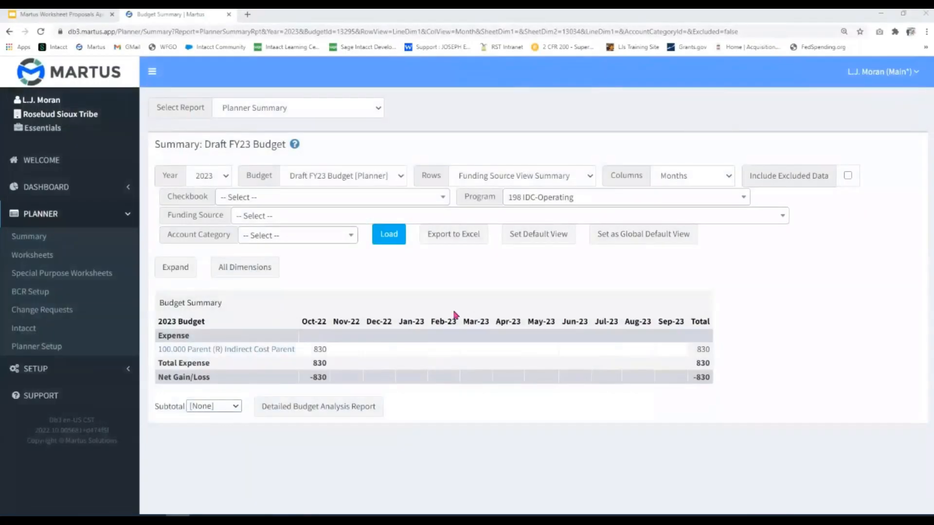